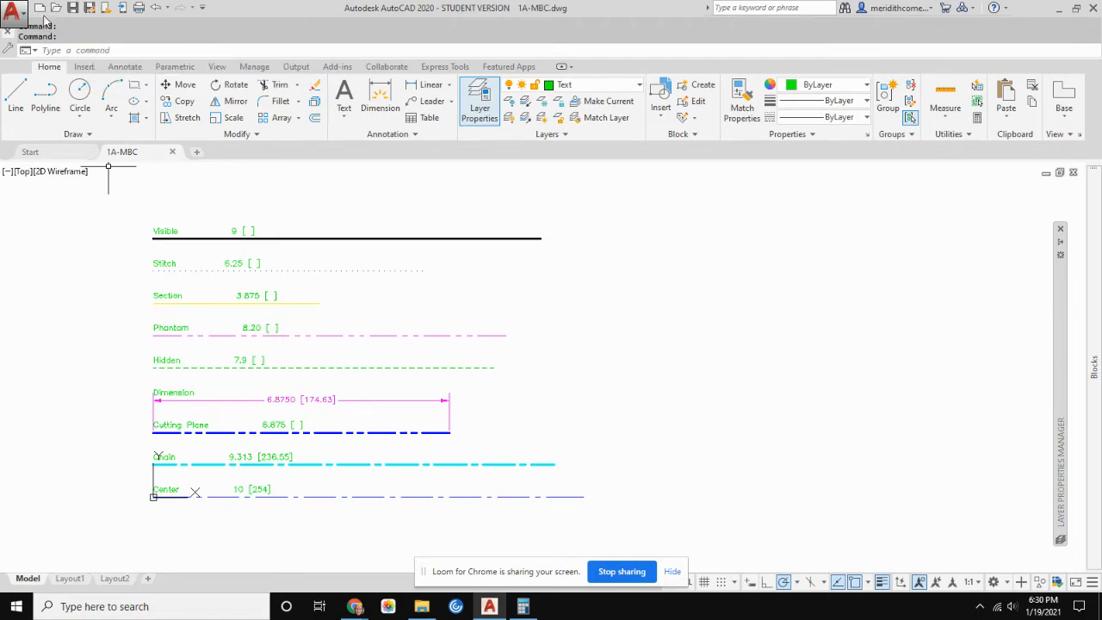
# - Save a copy of the drawing as 1B-MBC.dwg in the Work In Progress folder
pyautogui.click(132, 50)
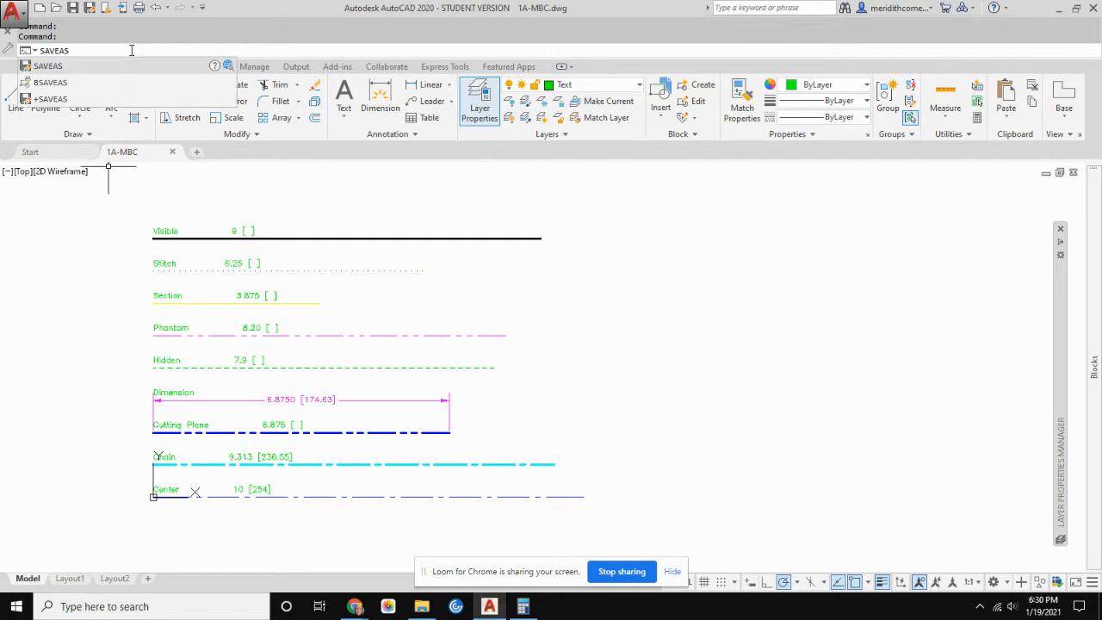
pyautogui.press('Return')
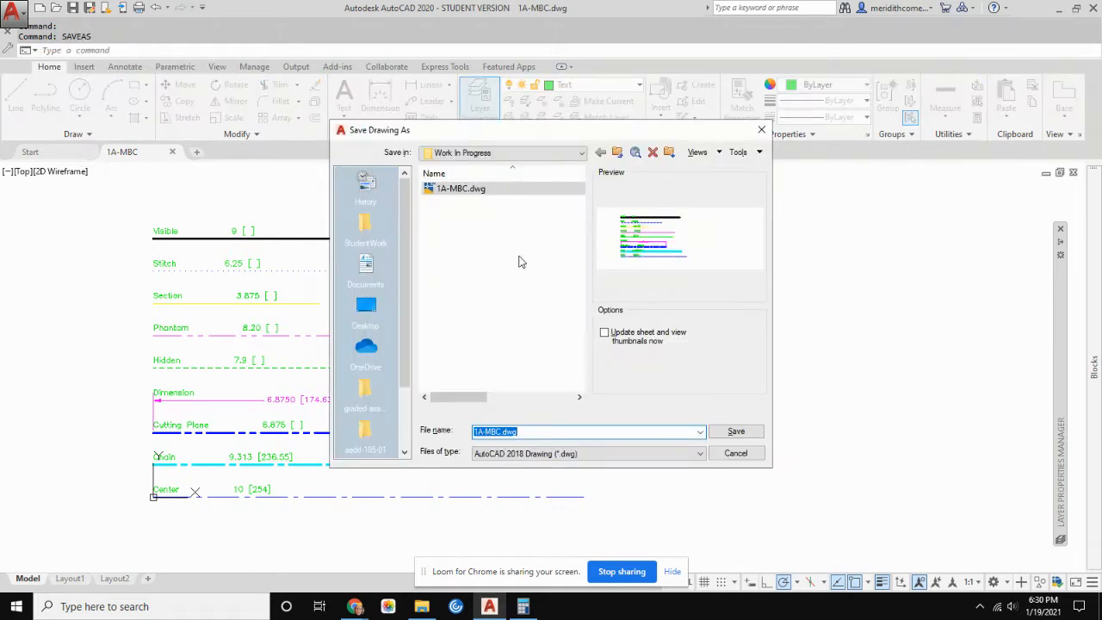
pyautogui.click(484, 433)
pyautogui.press('BackSpace')
pyautogui.write('B')
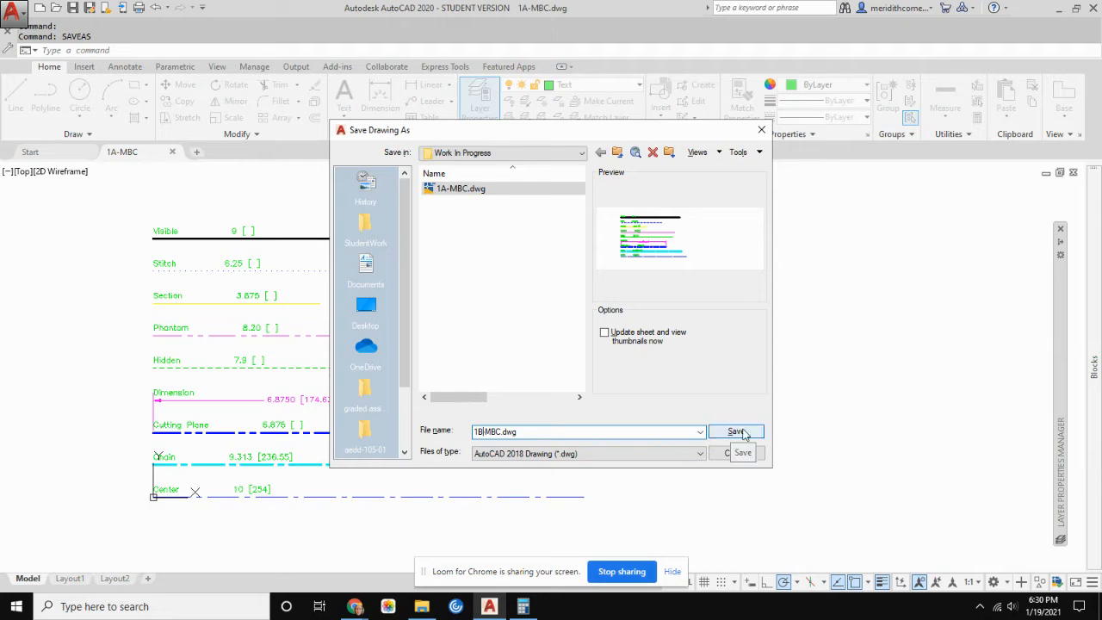
pyautogui.write('-')
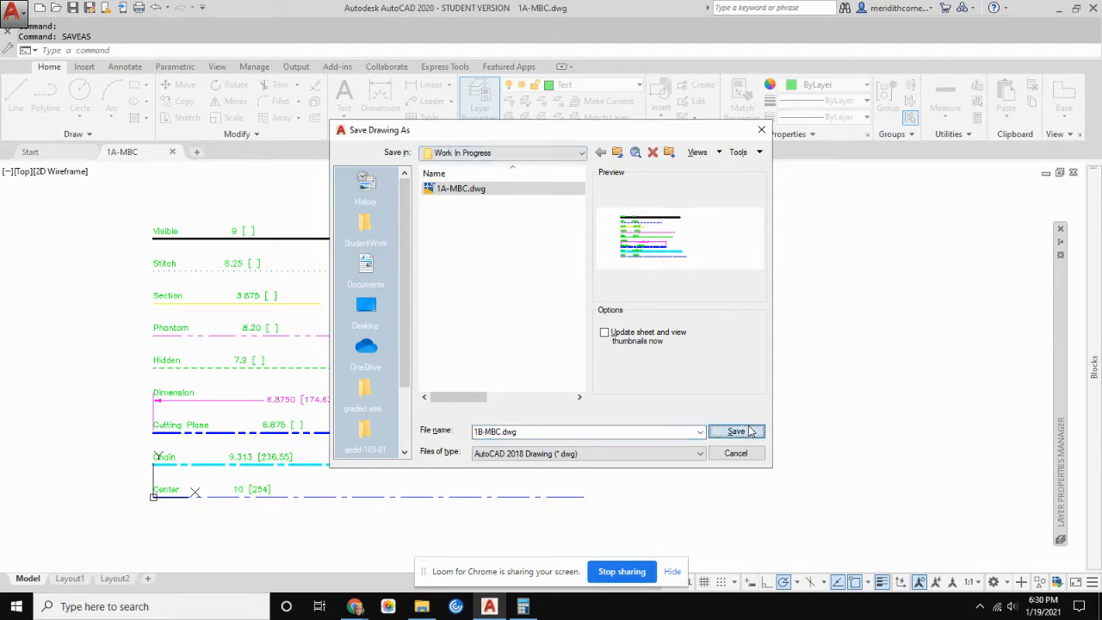
pyautogui.click(736, 431)
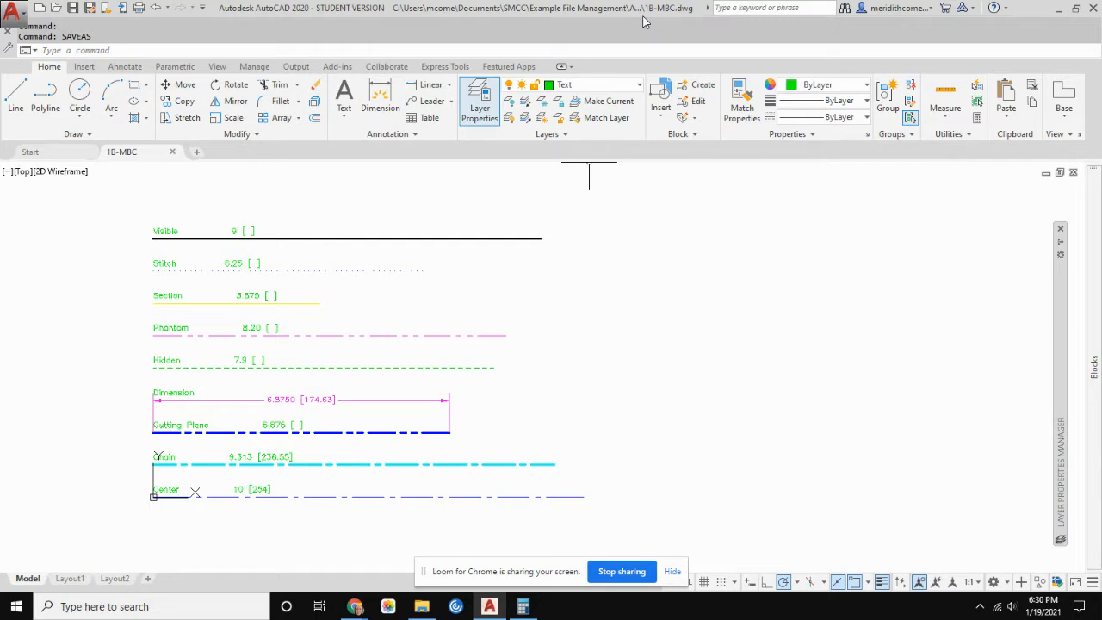
# - Erase all the line samples, labels and the dimension from the drawing
pyautogui.click(639, 86)
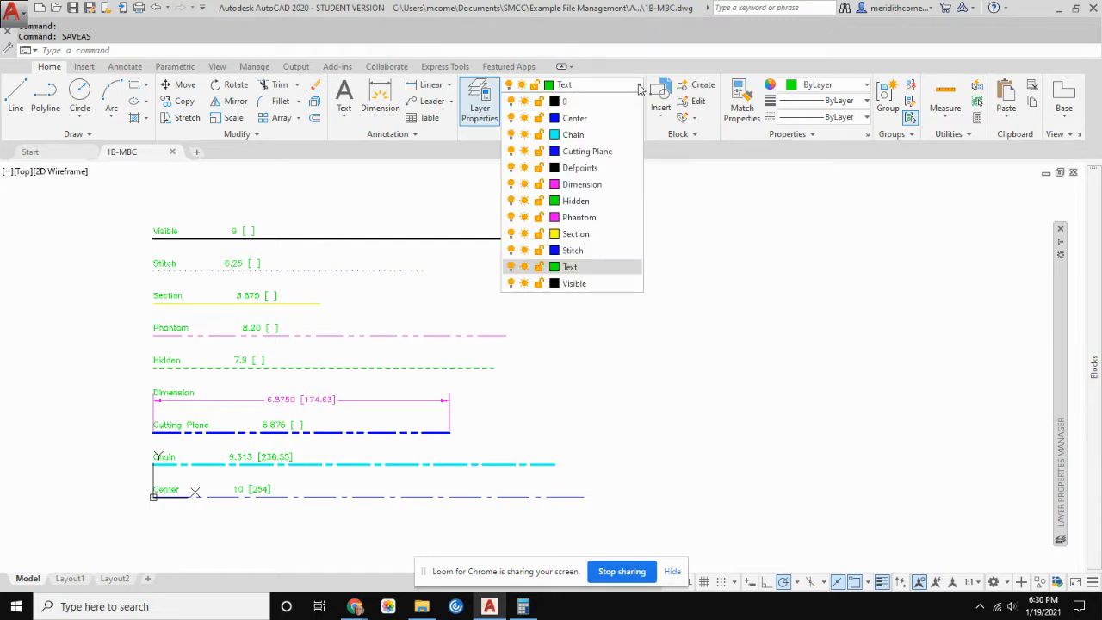
pyautogui.click(140, 210)
pyautogui.click(746, 522)
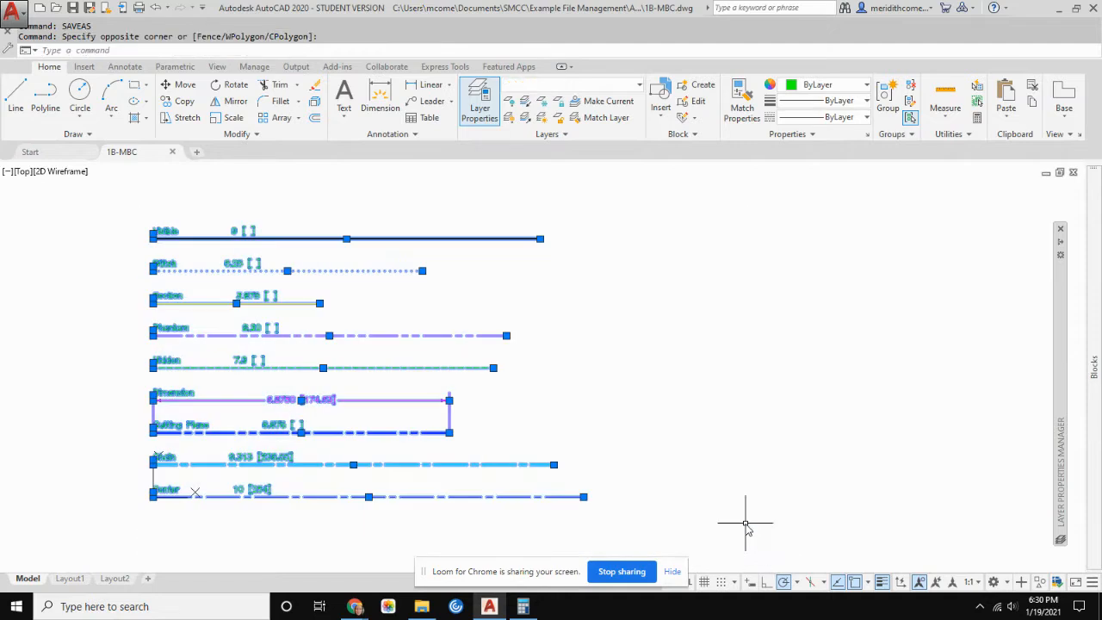
pyautogui.press('Delete')
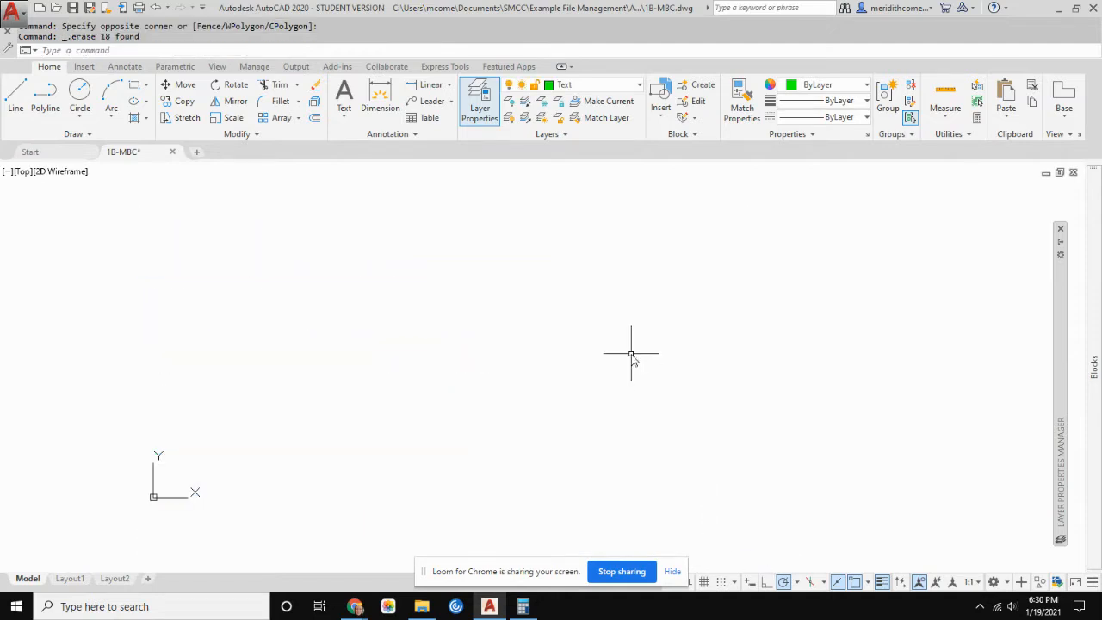
# - Make layer 0 the current layer
pyautogui.click(627, 85)
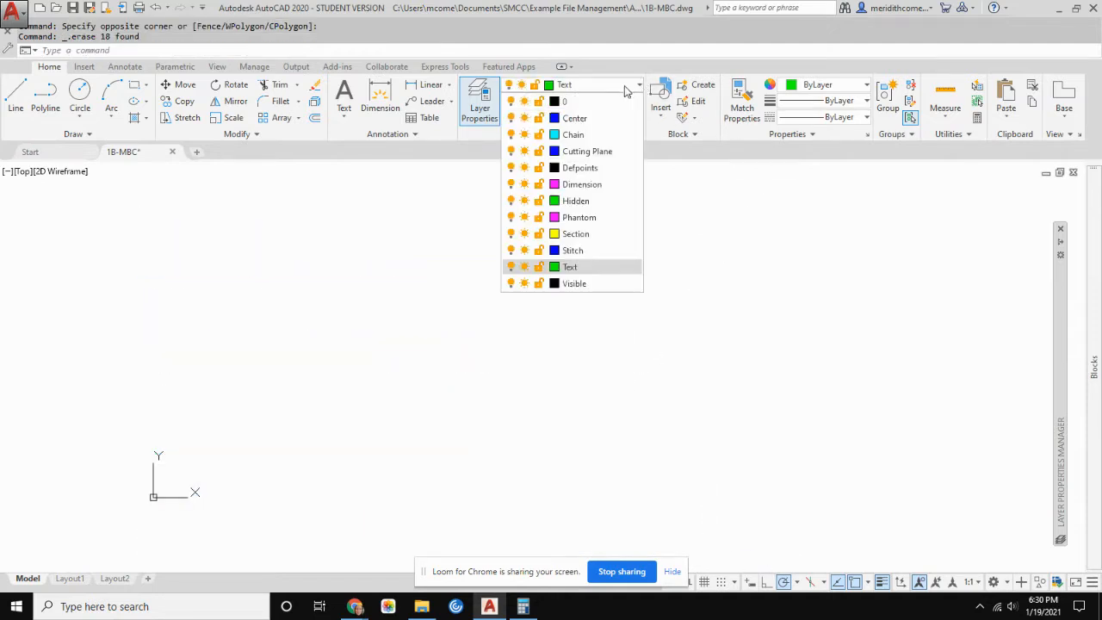
pyautogui.click(583, 99)
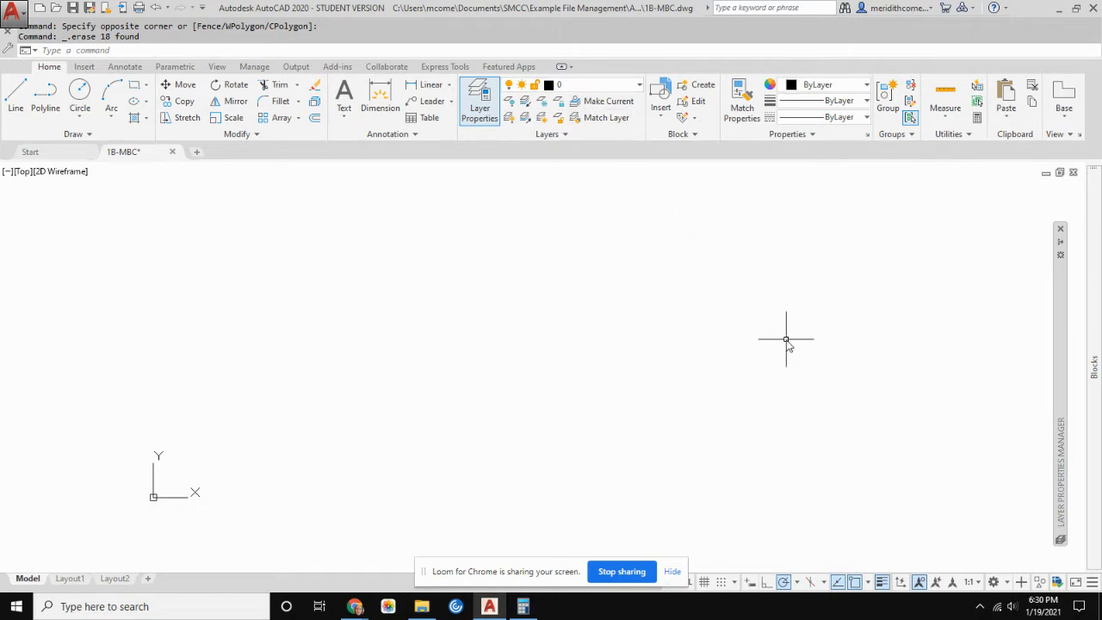
pyautogui.click(1093, 366)
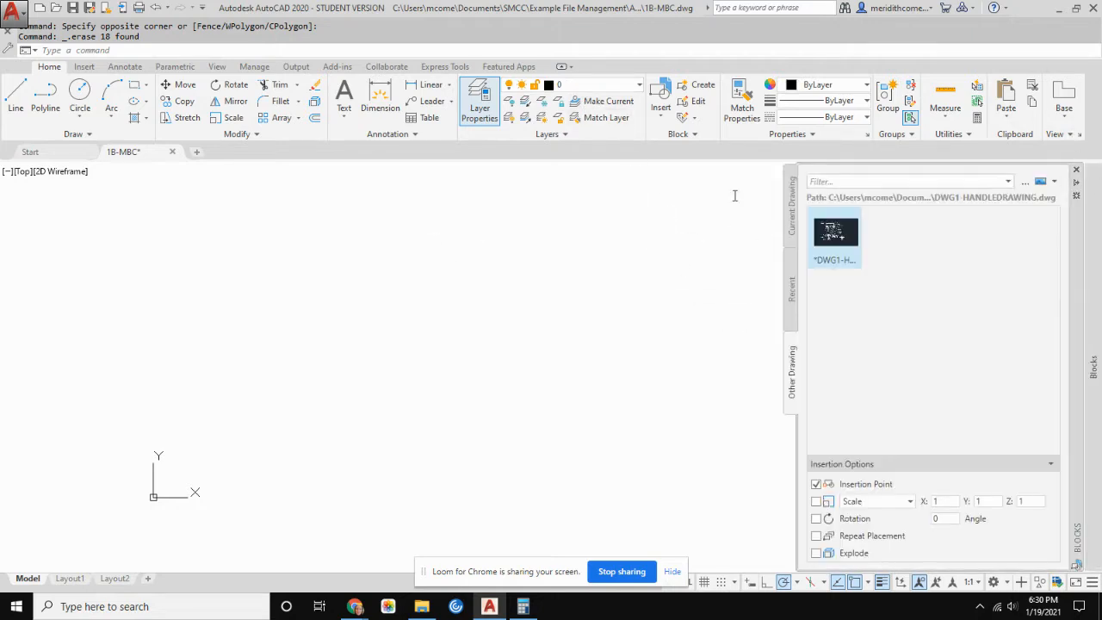
pyautogui.click(159, 52)
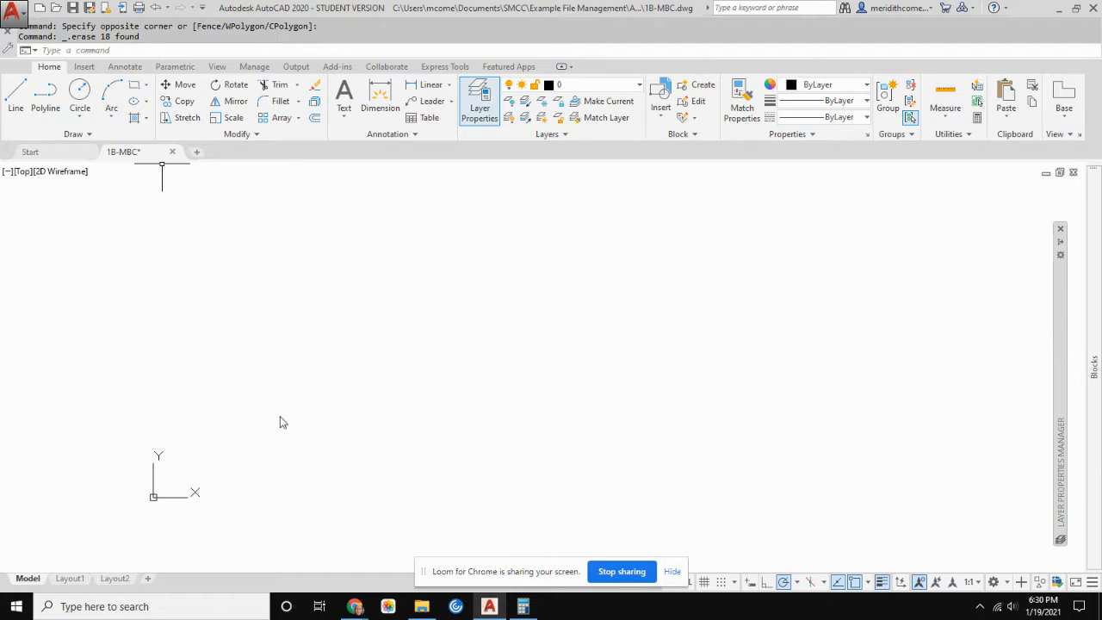
# - Switch to Chrome, start downloading DWG1-HANDLEDRAWING.dwg from the MOD1 Homework PDF instructions page, and cancel the save
pyautogui.click(355, 606)
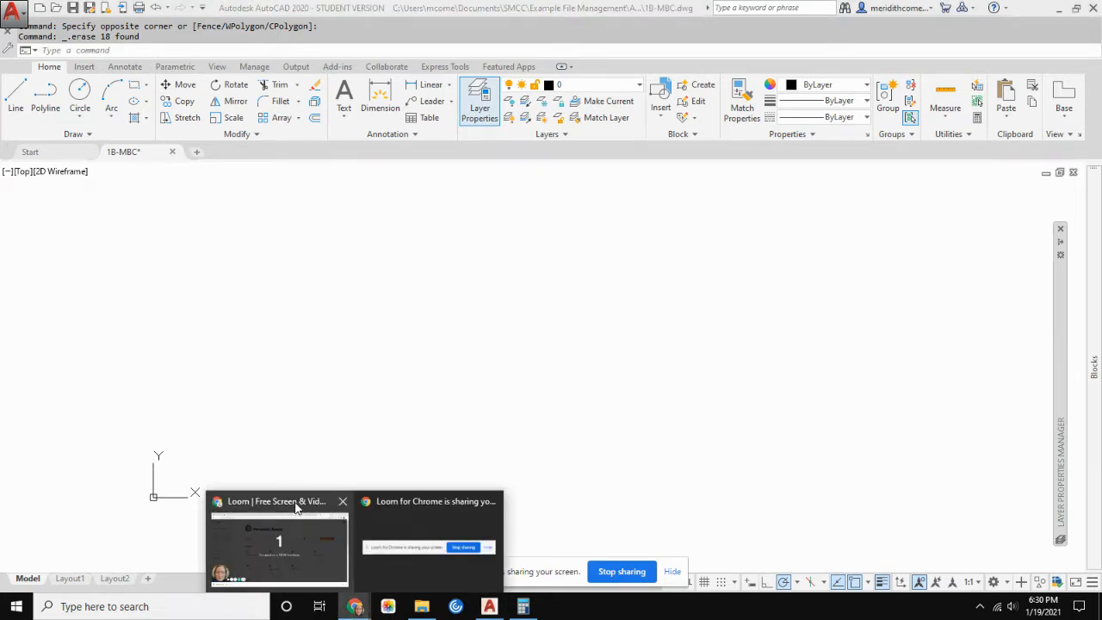
pyautogui.click(297, 508)
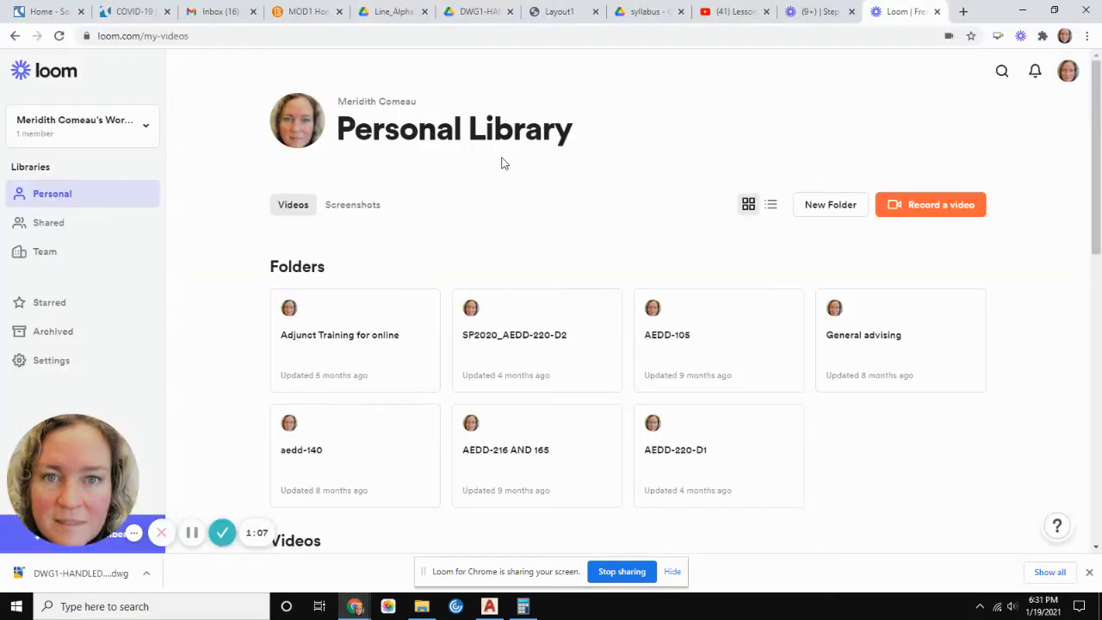
pyautogui.click(277, 8)
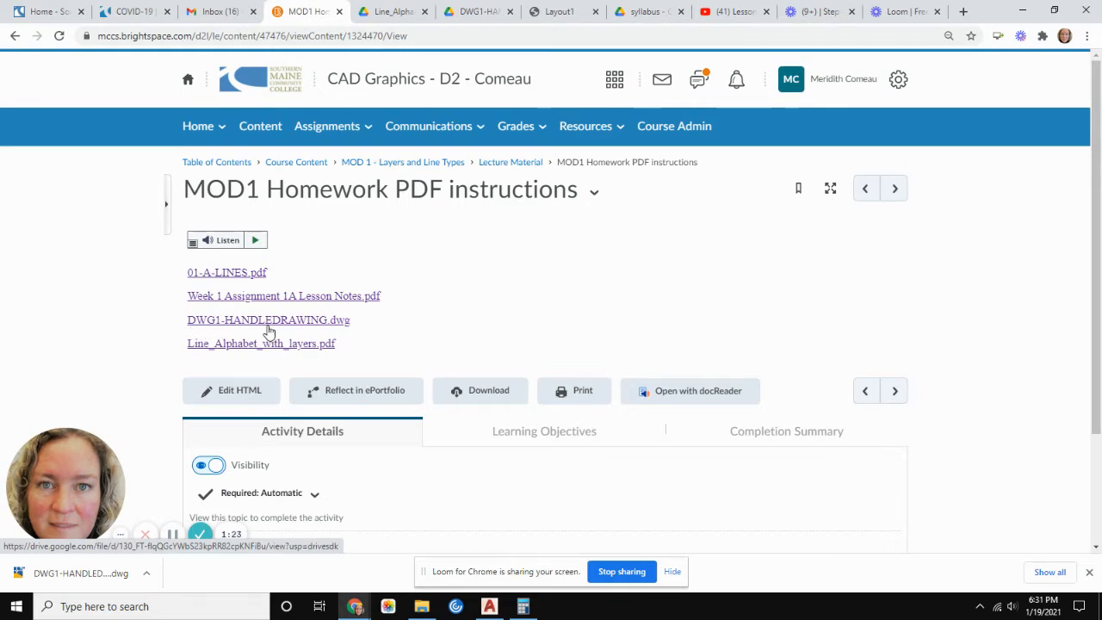
pyautogui.click(315, 323)
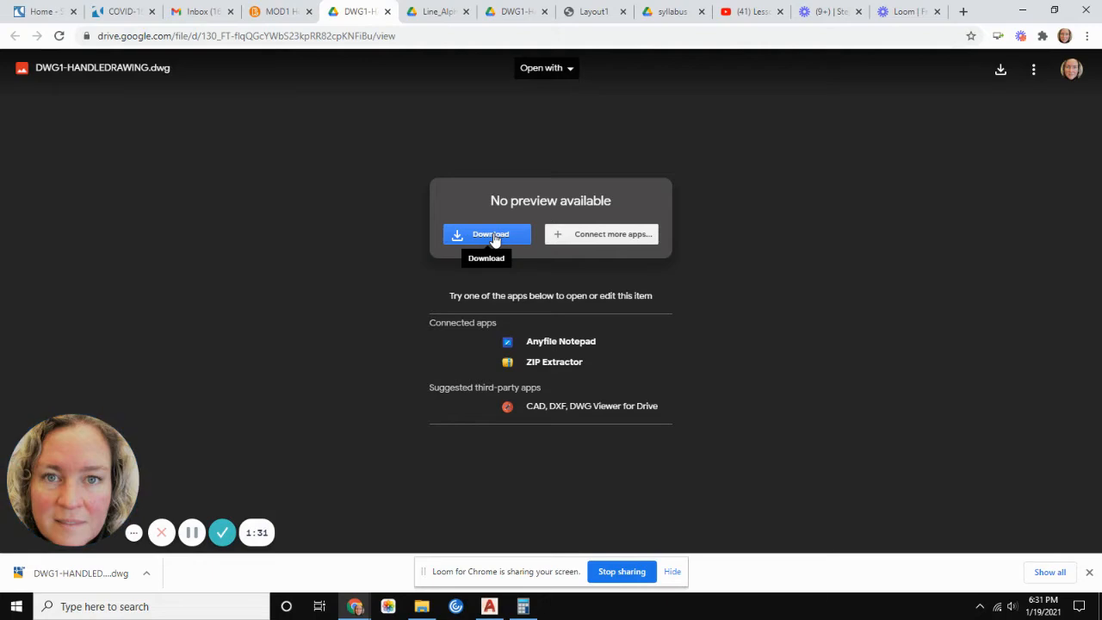
pyautogui.click(495, 237)
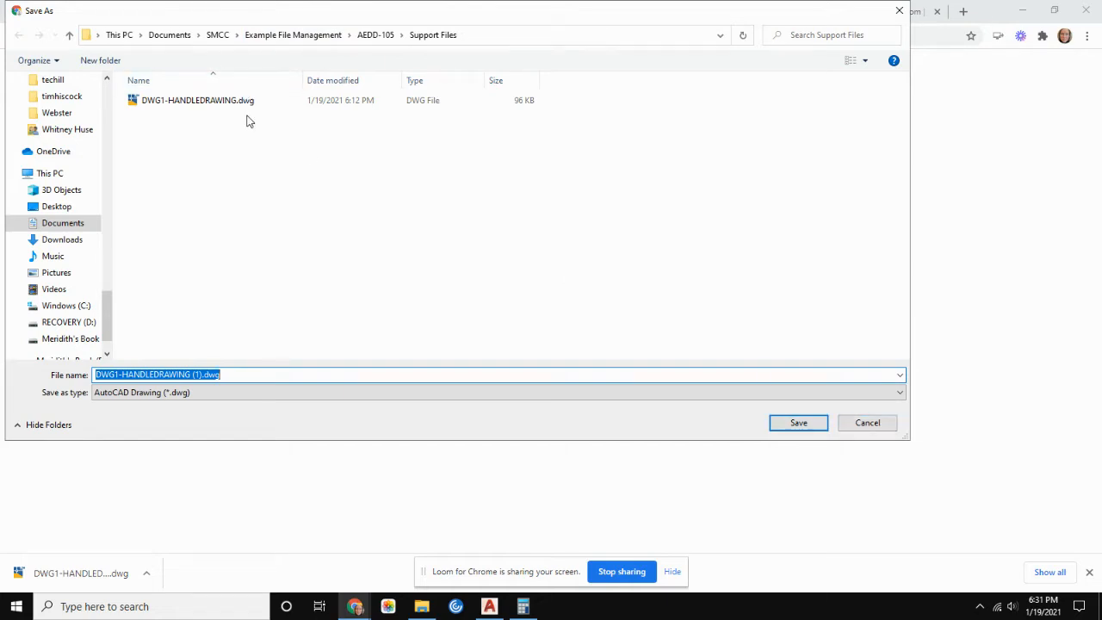
pyautogui.click(879, 430)
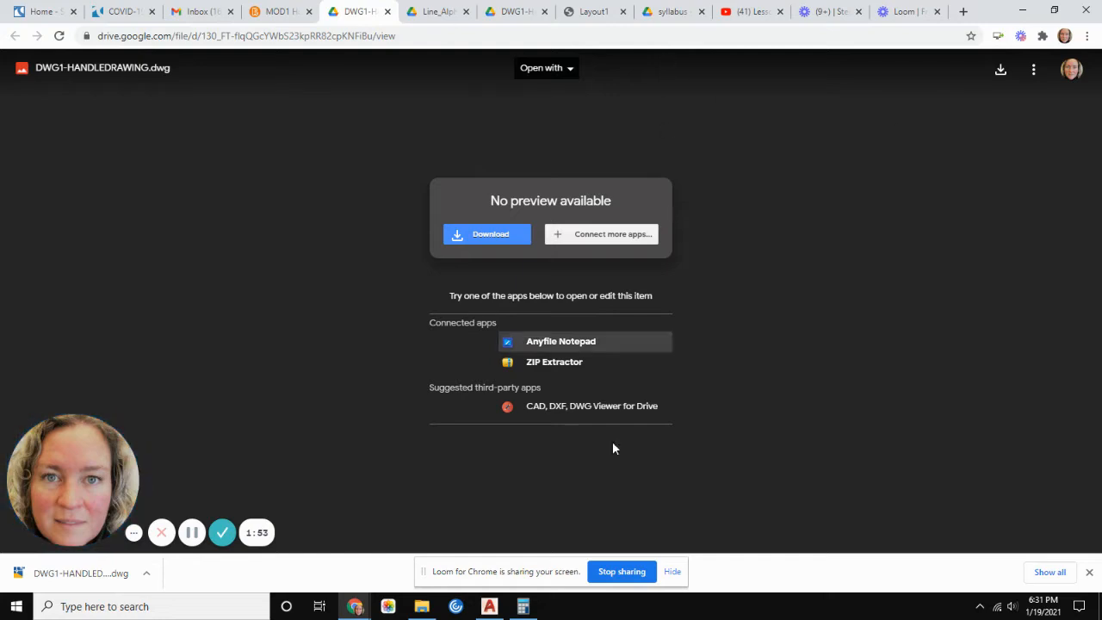
# - Switch back to AutoCAD, start Insert and load DWG1-HANDLEDRAWING.dwg from the Support Files folder as the block source
pyautogui.click(489, 607)
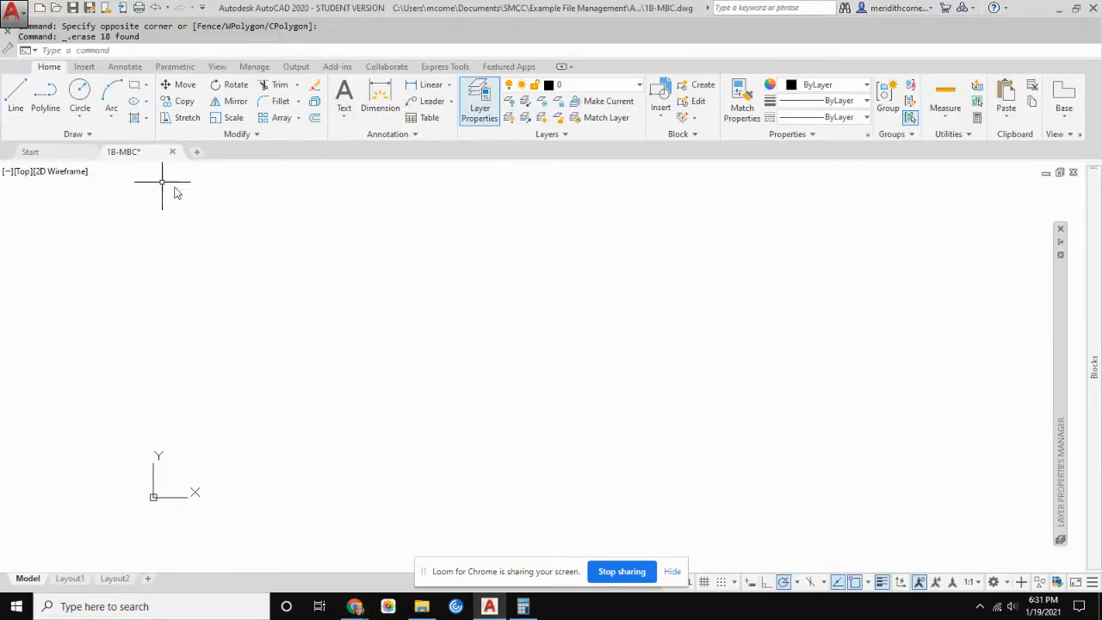
pyautogui.write('I')
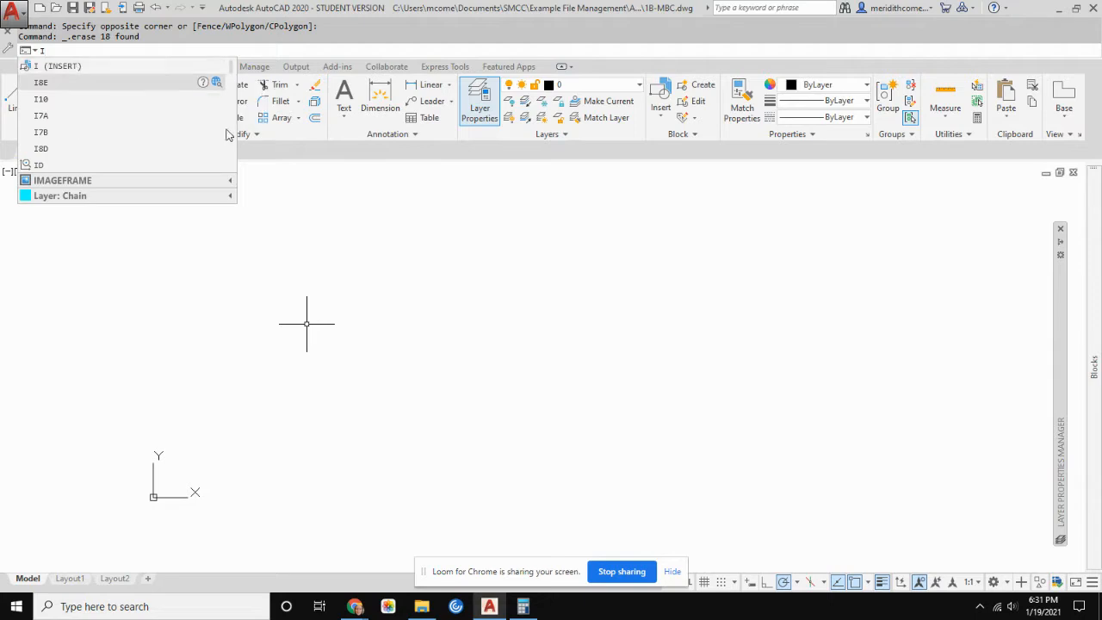
pyautogui.click(76, 69)
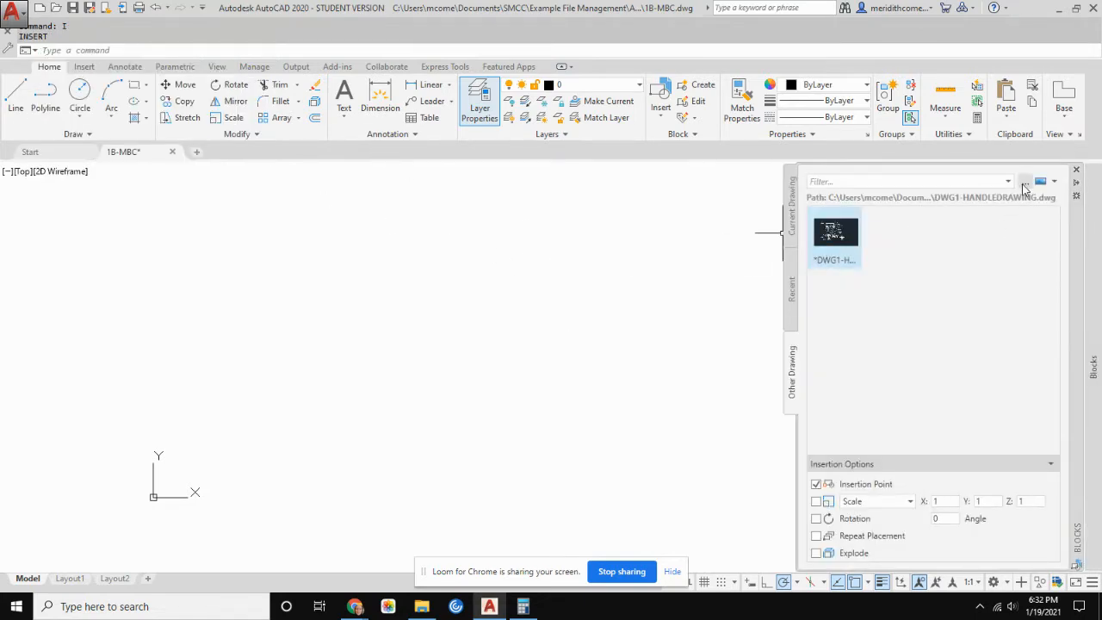
pyautogui.click(1027, 183)
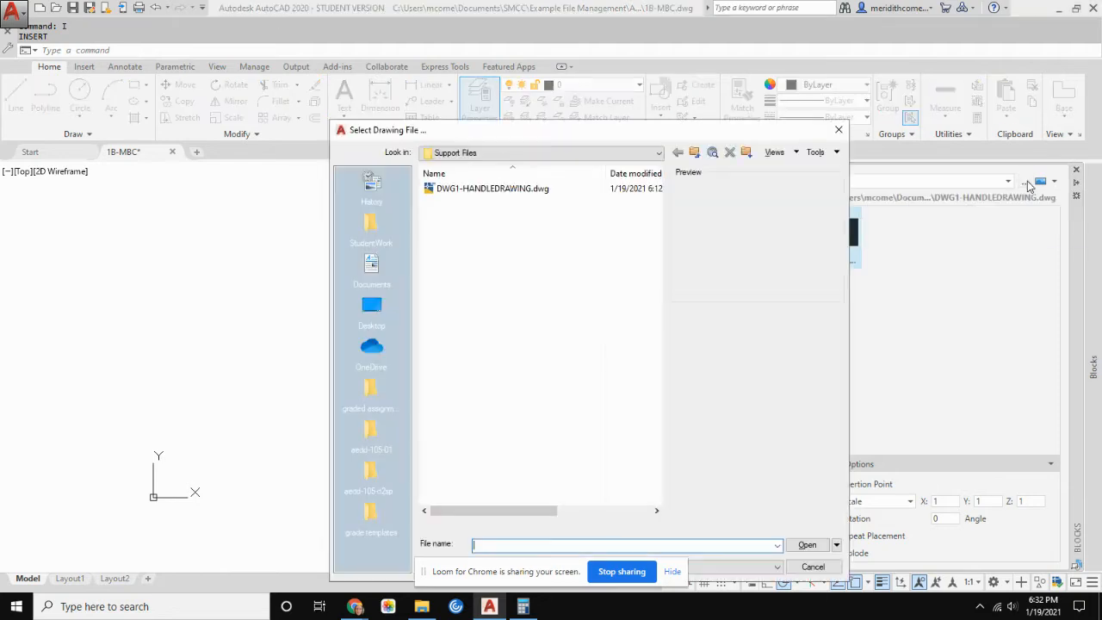
pyautogui.click(508, 189)
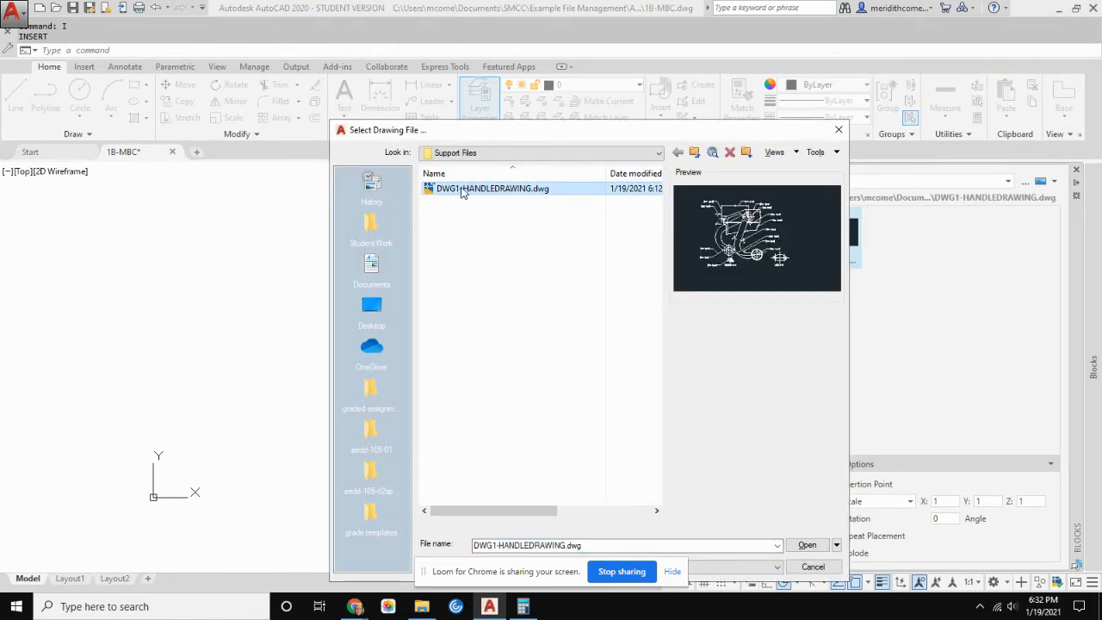
pyautogui.click(499, 154)
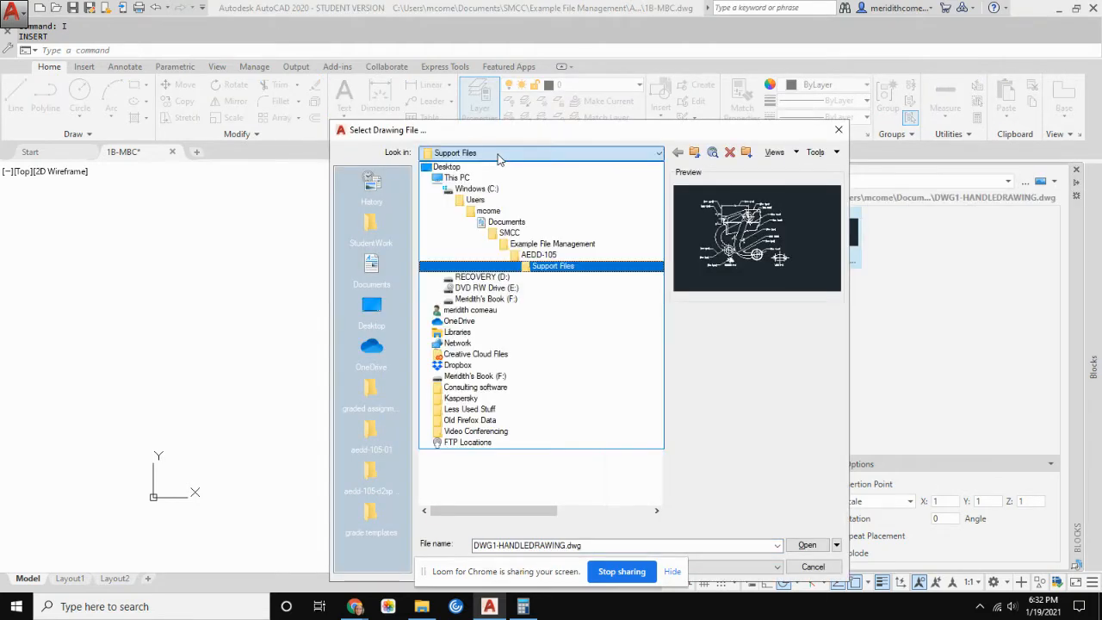
pyautogui.click(556, 267)
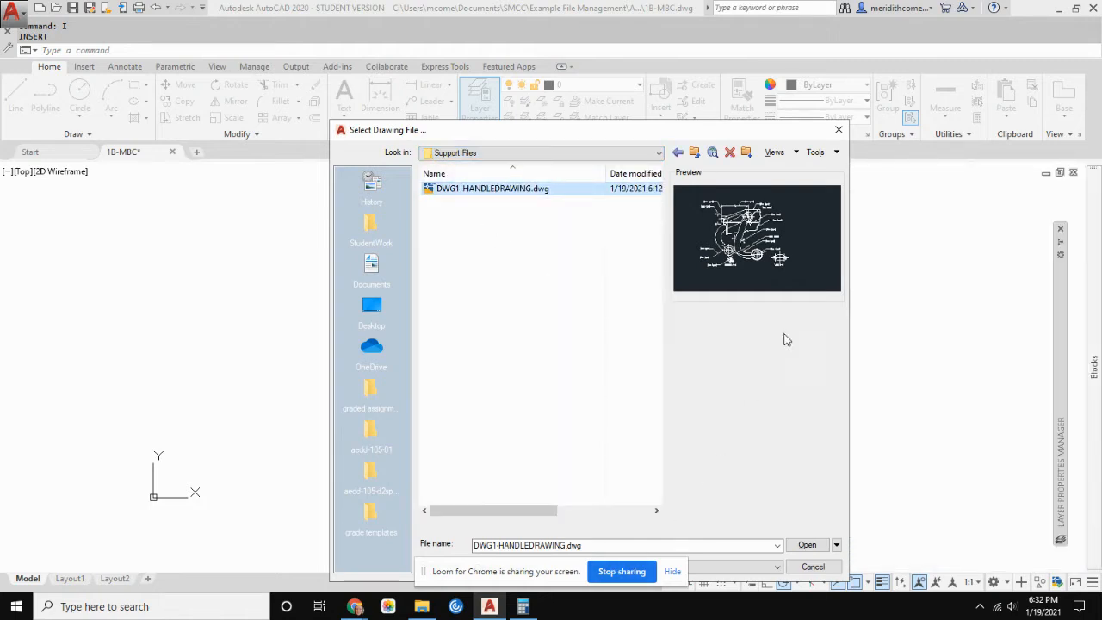
pyautogui.click(808, 546)
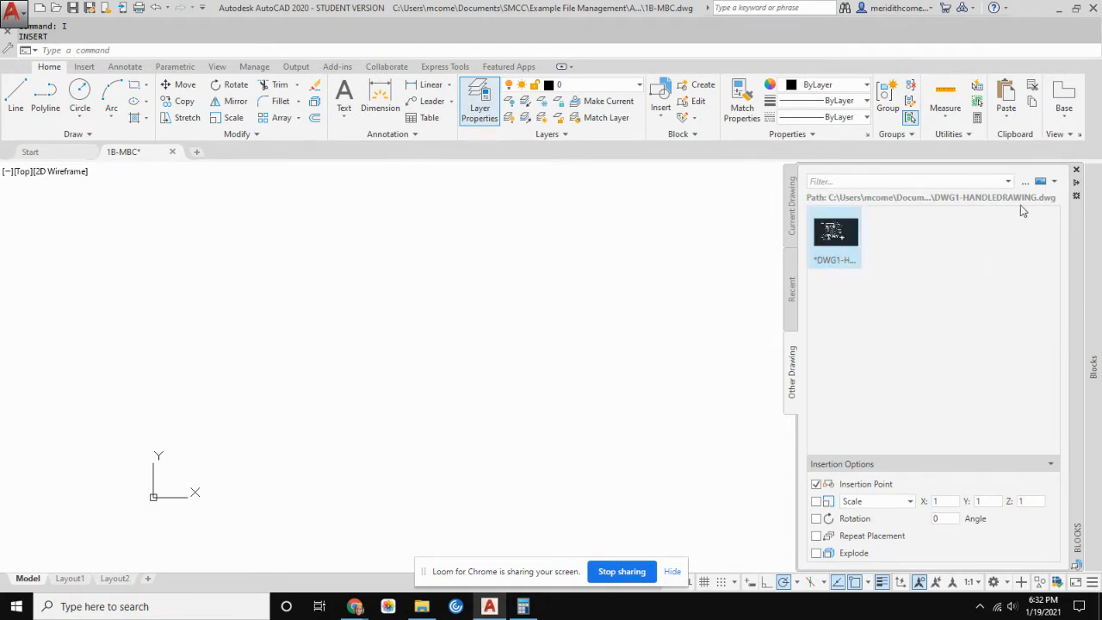
# - Insert the DWG1-HANDLEDRAWING block at the drawing origin 0,0
pyautogui.click(826, 251)
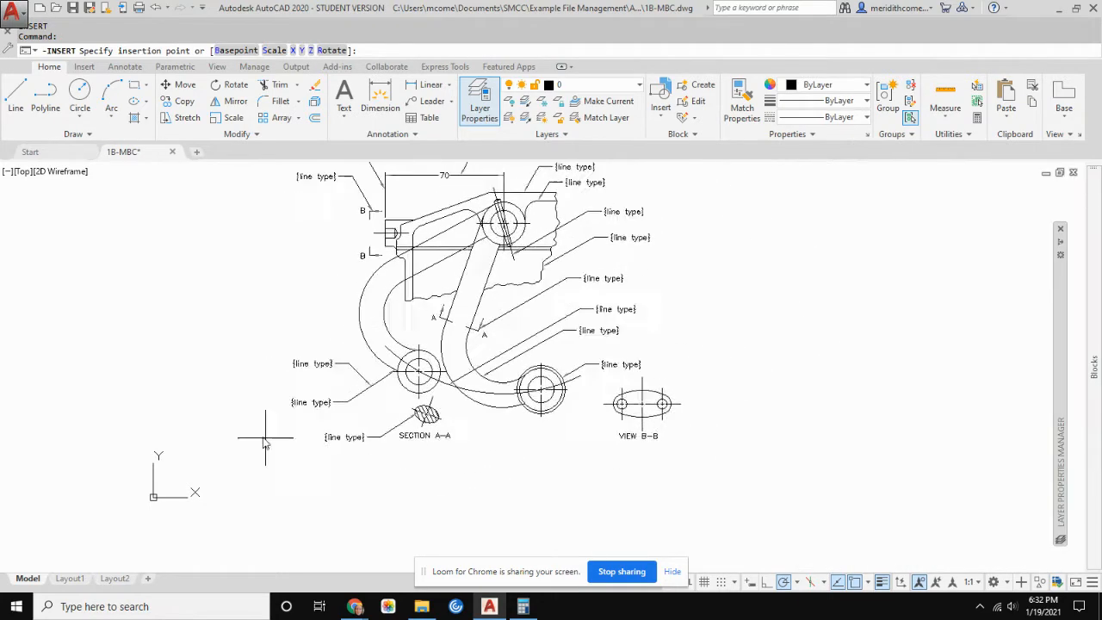
pyautogui.write('0,')
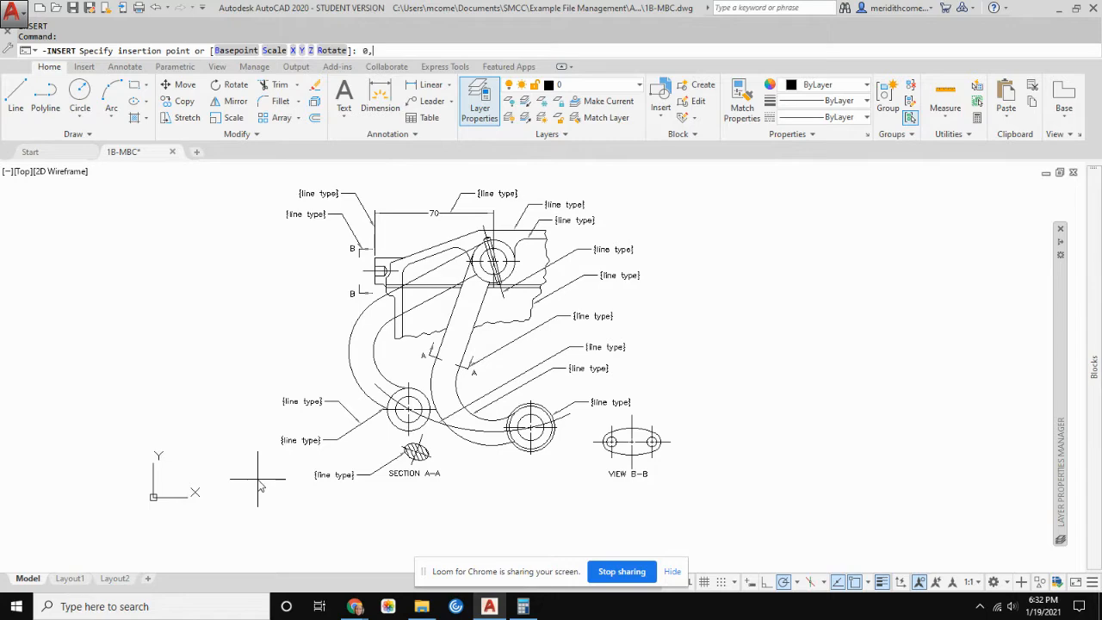
pyautogui.write('0')
pyautogui.press('Return')
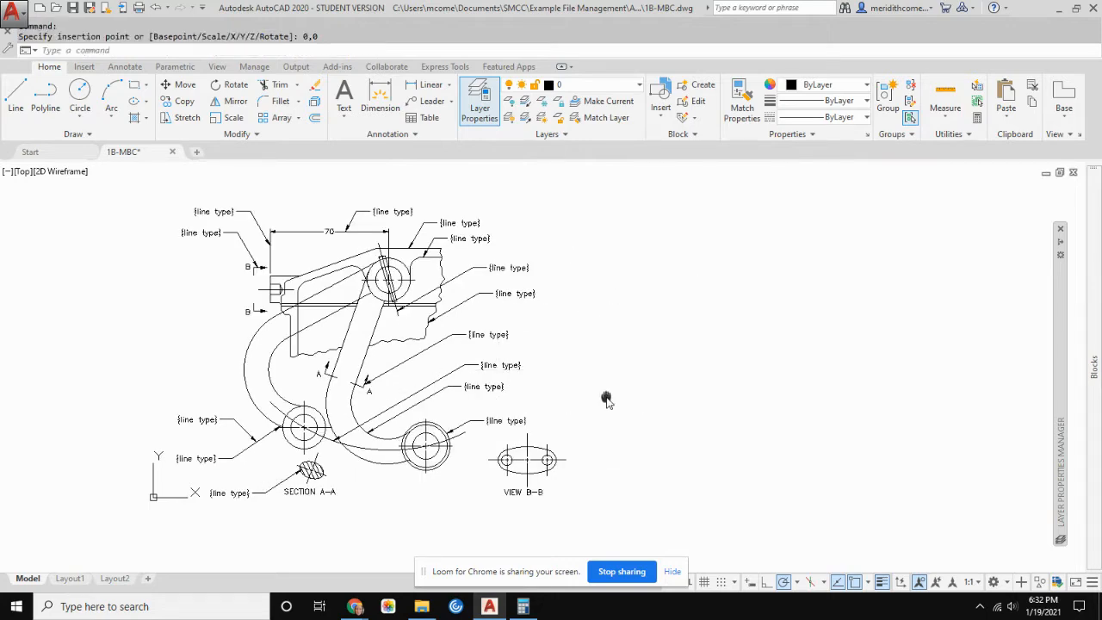
# - Explode the inserted handle drawing block into individual objects
pyautogui.moveTo(607, 401); pyautogui.dragTo(690, 398, button='middle')
pyautogui.click(513, 322)
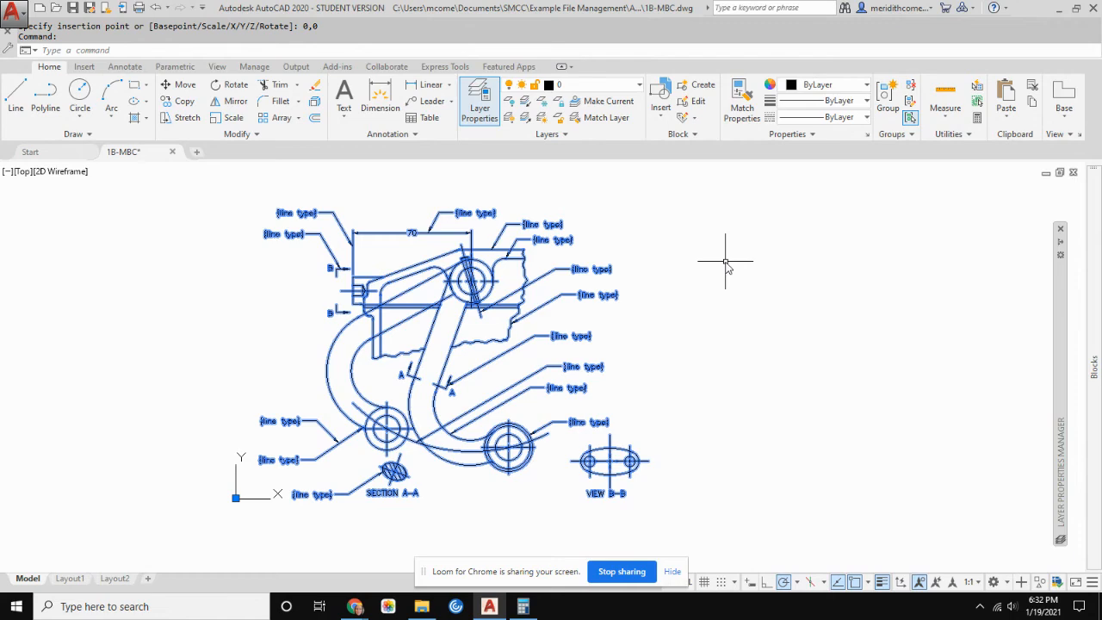
pyautogui.press('Escape')
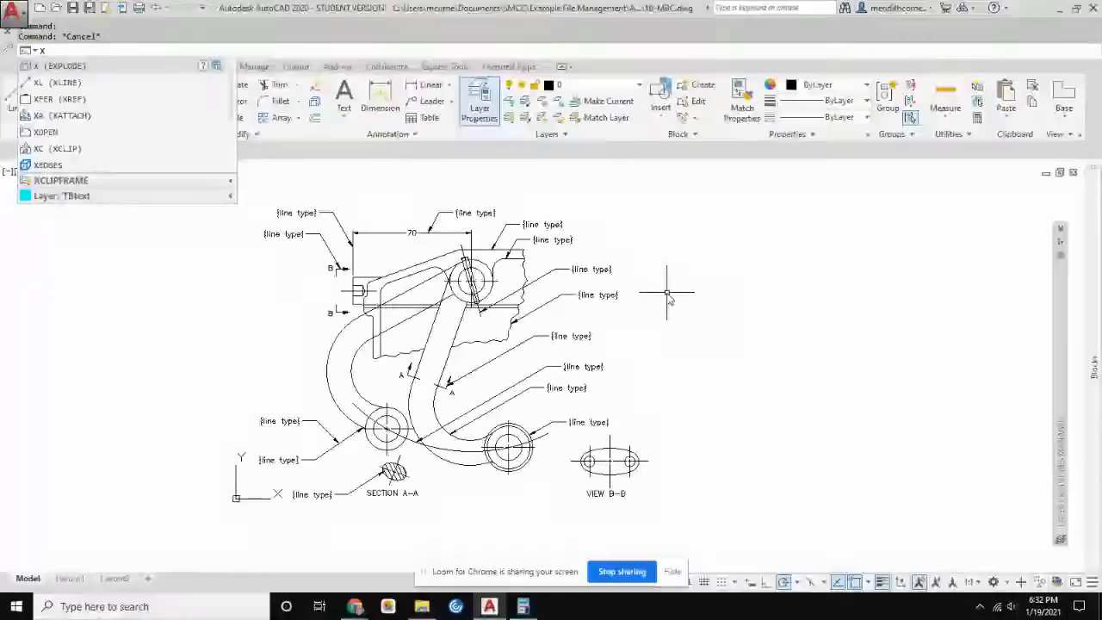
pyautogui.press('Return')
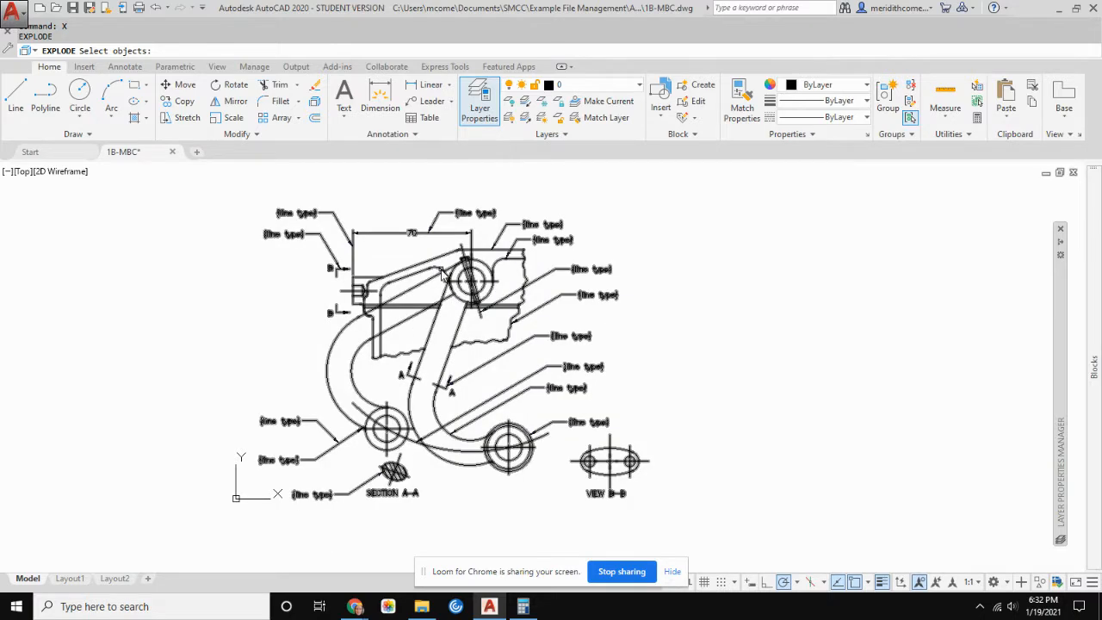
pyautogui.click(441, 274)
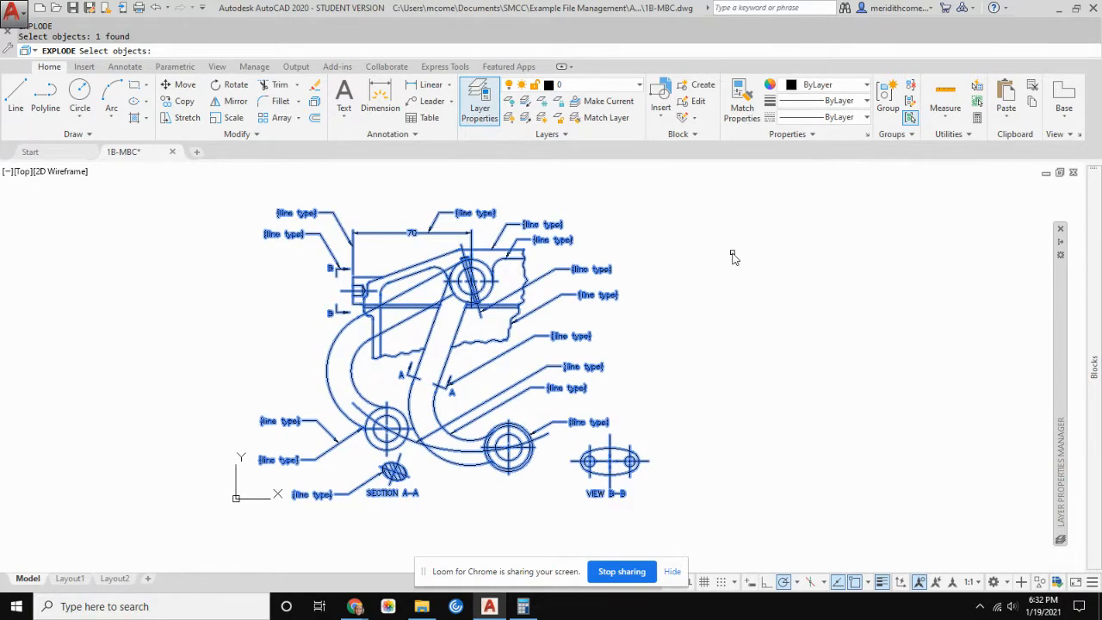
pyautogui.press('Return')
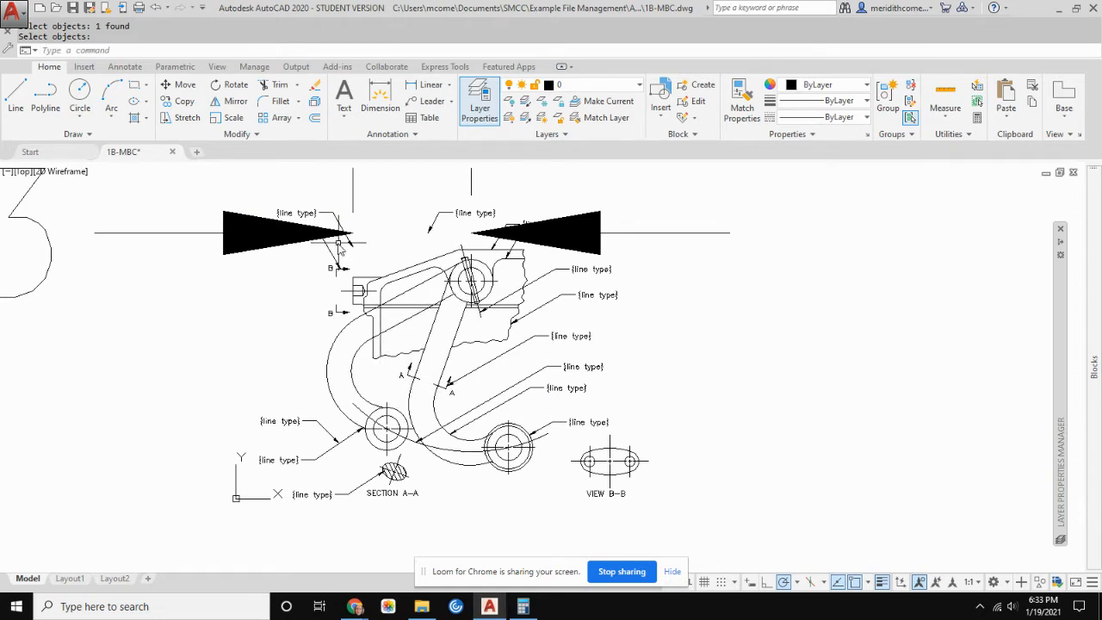
pyautogui.scroll(-2, 408, 229)
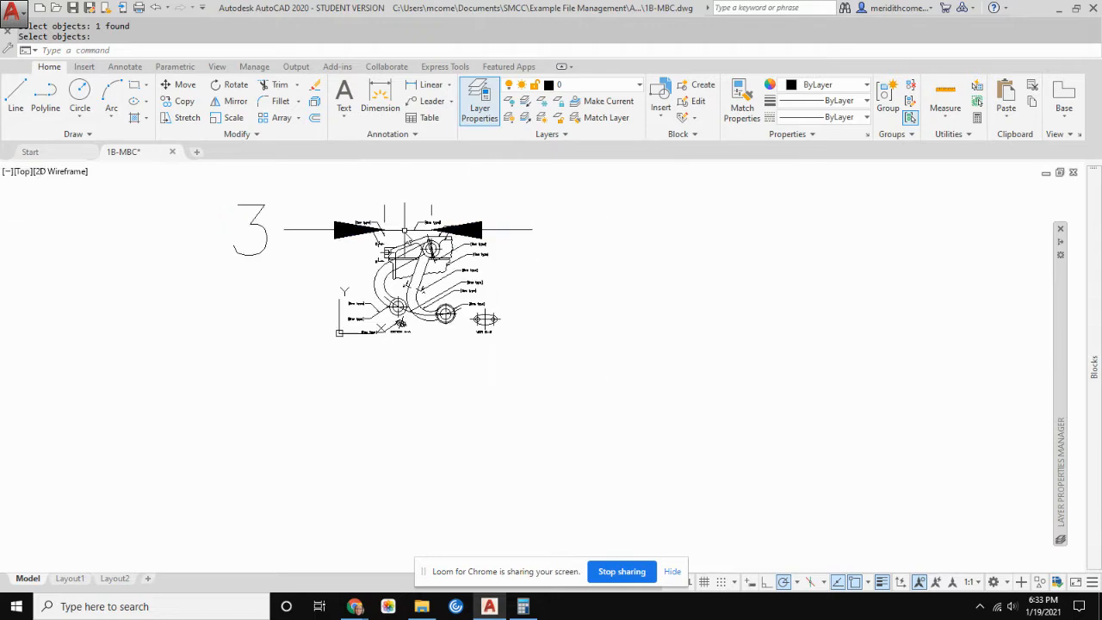
# - Delete the oversized linear dimension with the large arrowheads above the handle assembly
pyautogui.moveTo(420, 250); pyautogui.dragTo(417, 326, button='middle')
pyautogui.scroll(2, 418, 325)
pyautogui.scroll(1, 373, 302)
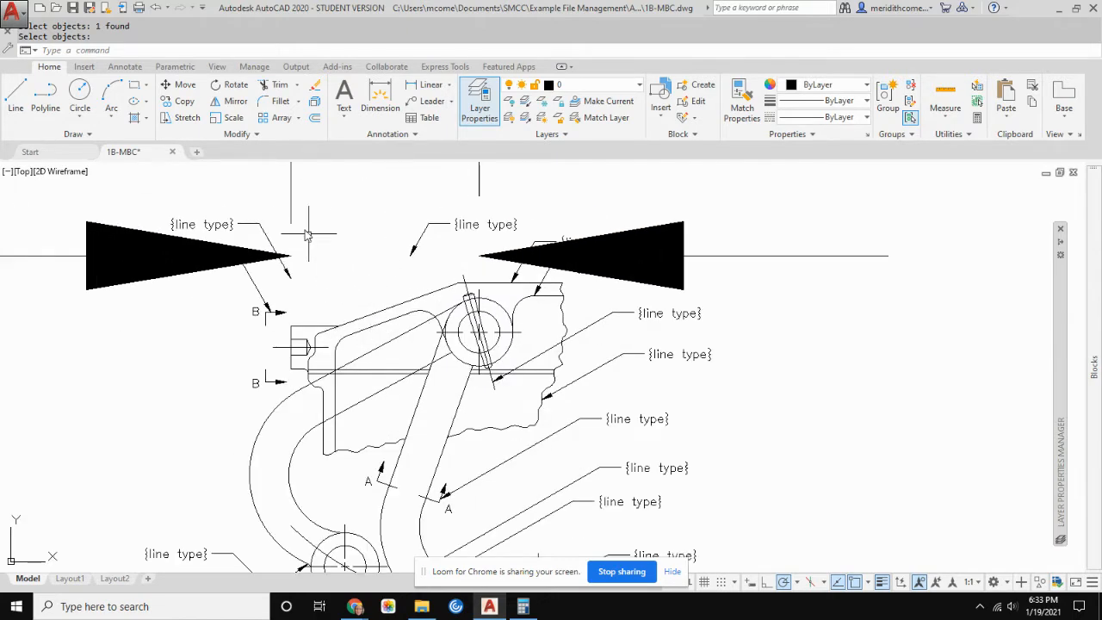
pyautogui.click(291, 183)
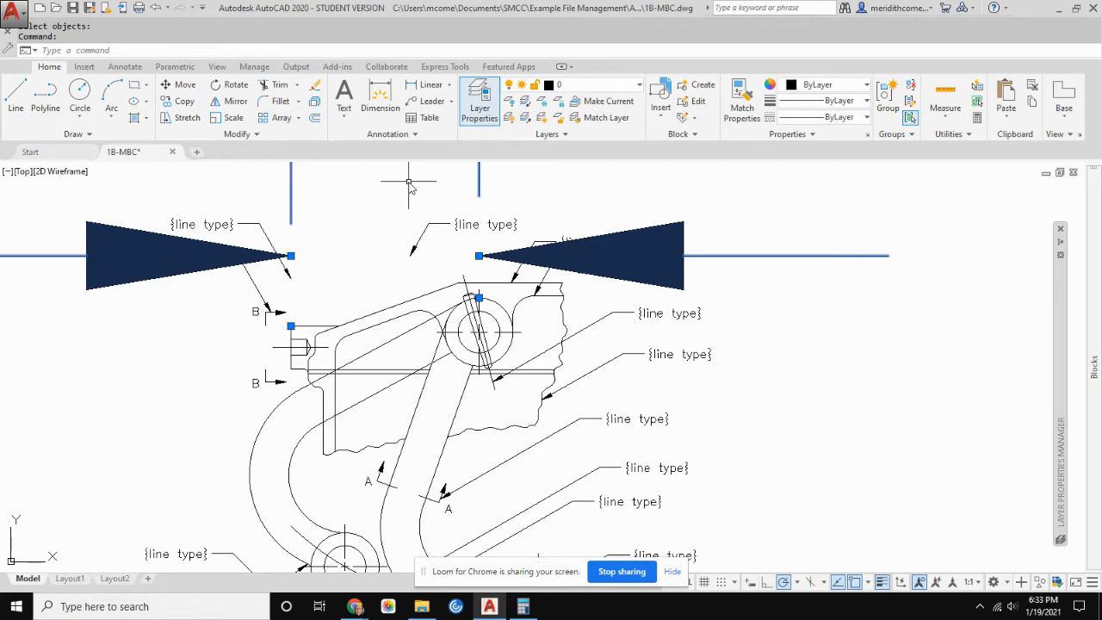
pyautogui.press('Delete')
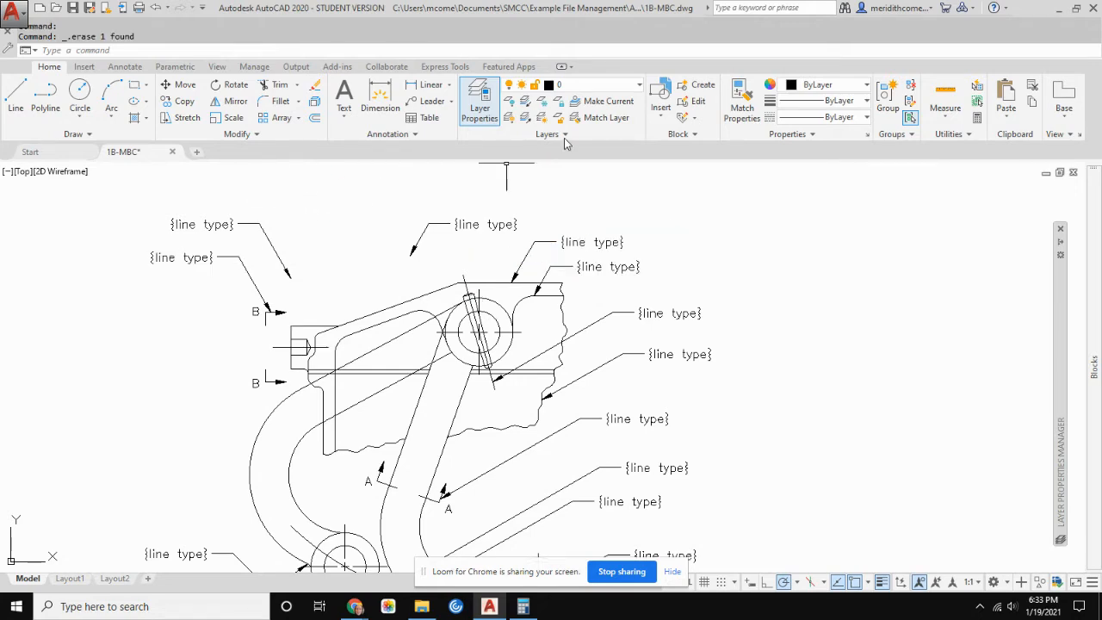
# - Make the Dimension layer current and add a horizontal linear dimension above the part, from its upper-left corner to the pivot's vertical center line
pyautogui.click(639, 85)
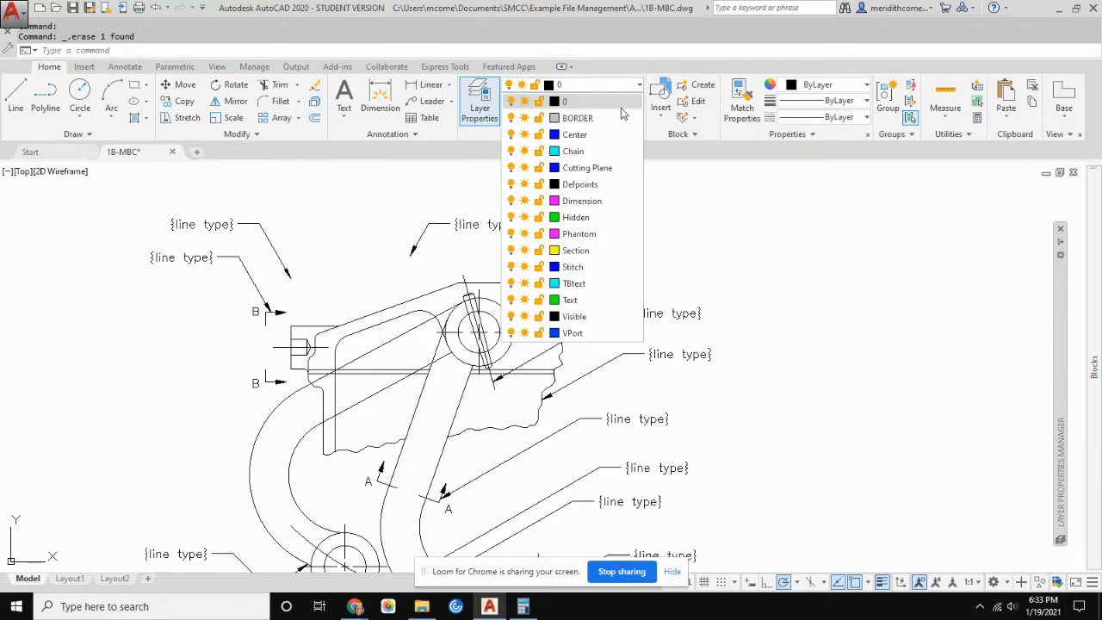
pyautogui.click(583, 203)
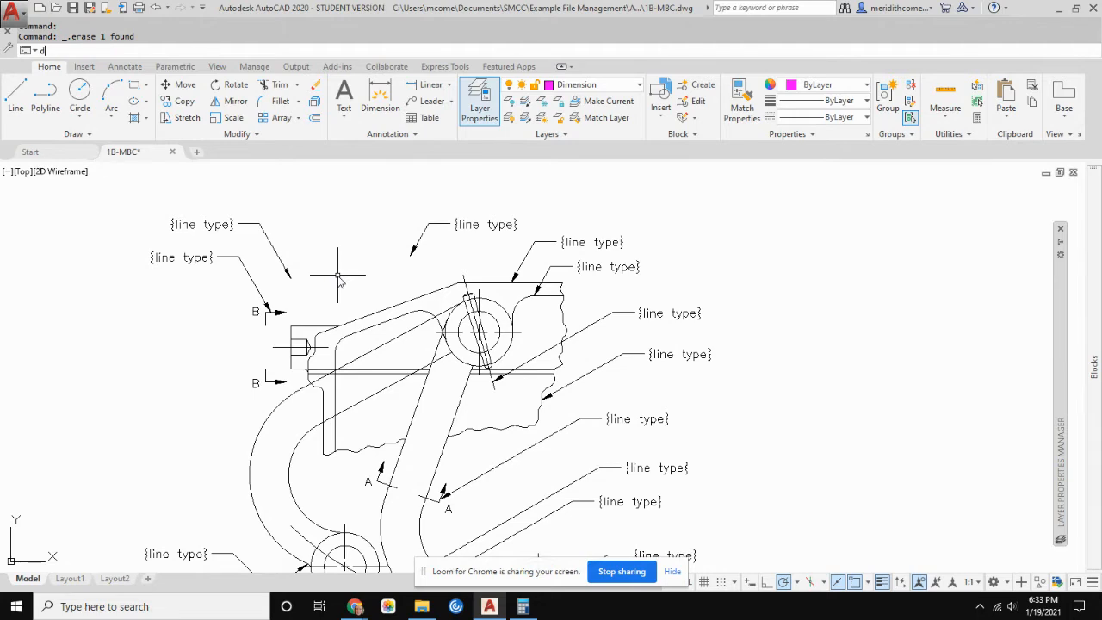
pyautogui.write('dli')
pyautogui.press('Return')
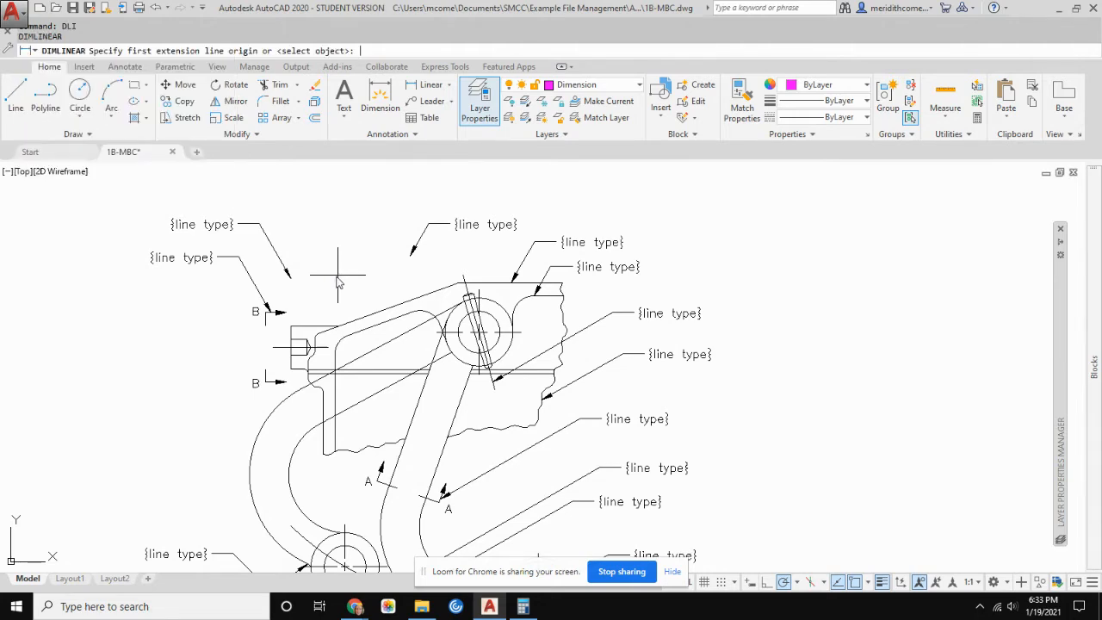
pyautogui.click(292, 327)
pyautogui.scroll(4, 477, 269)
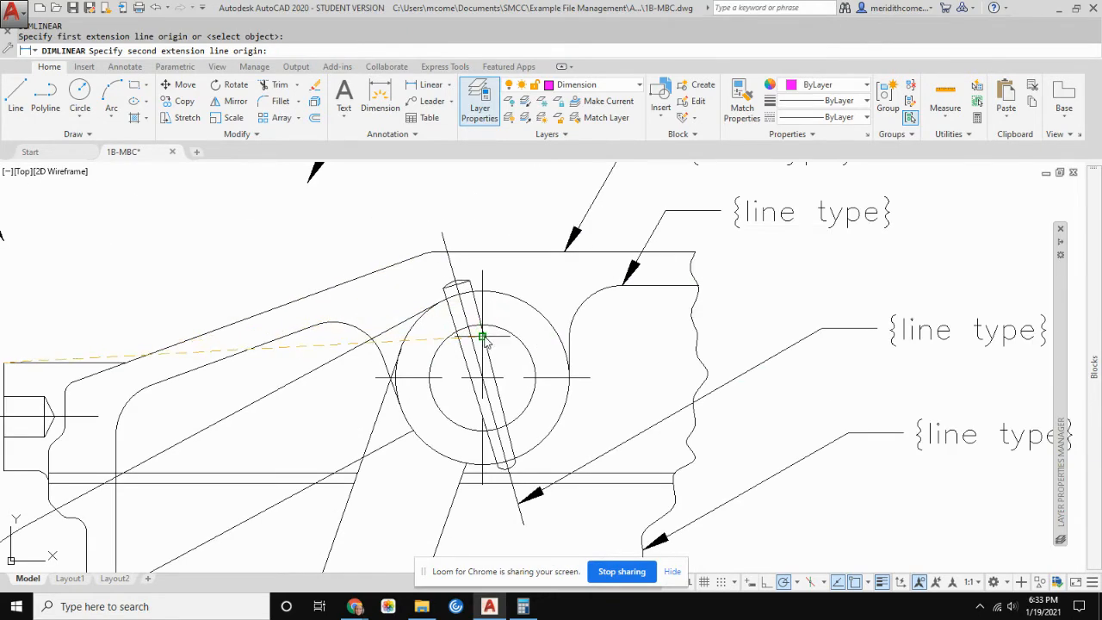
pyautogui.click(482, 335)
pyautogui.scroll(-3, 482, 254)
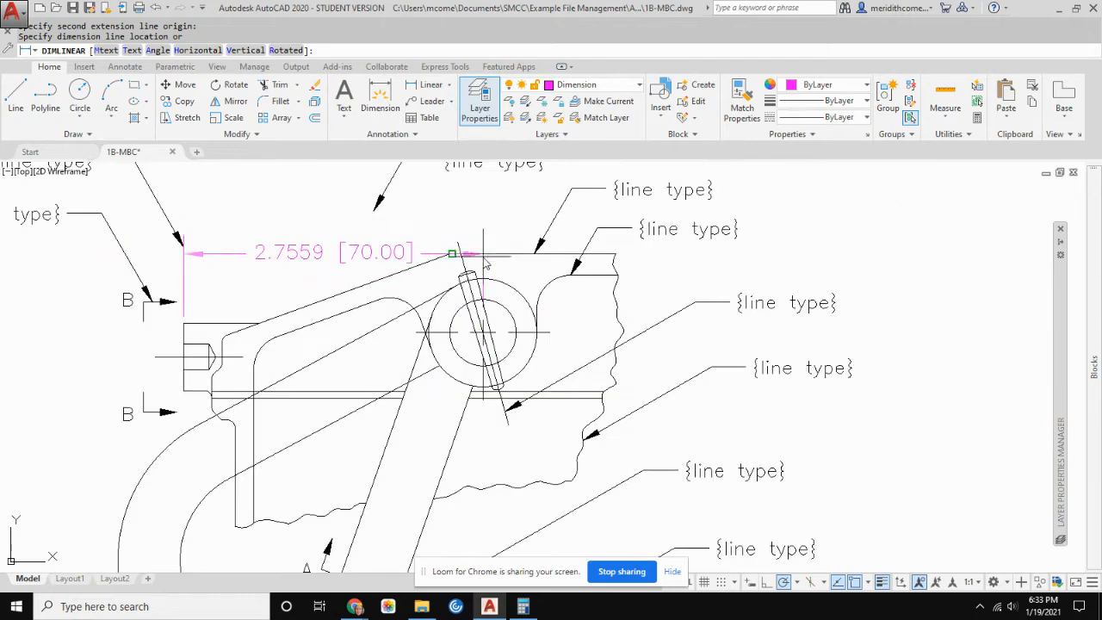
pyautogui.click(492, 210)
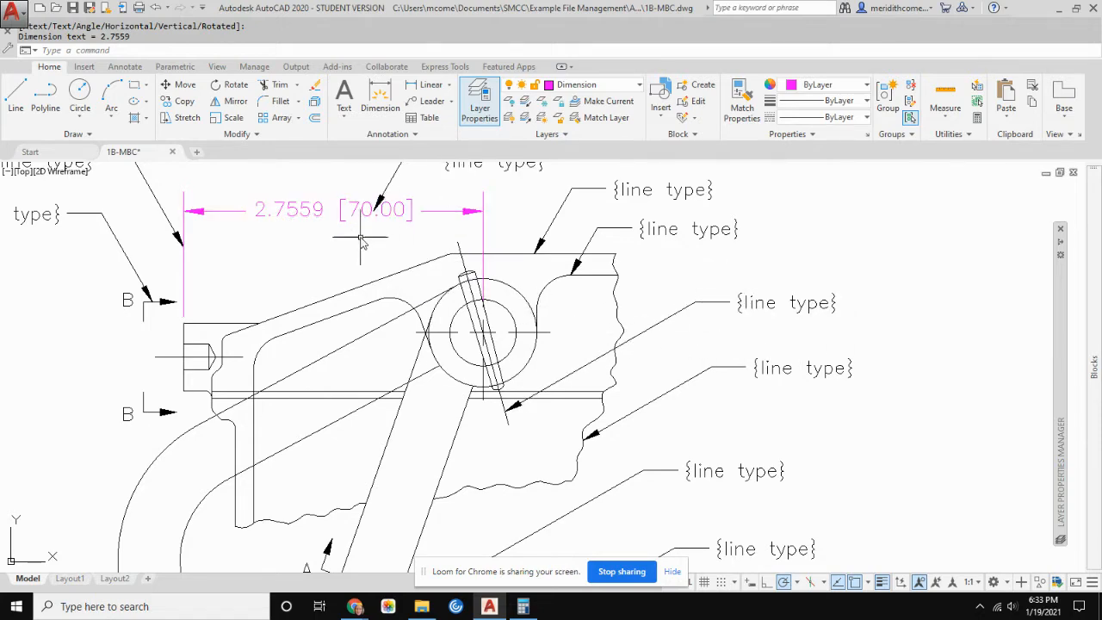
pyautogui.scroll(-4, 432, 228)
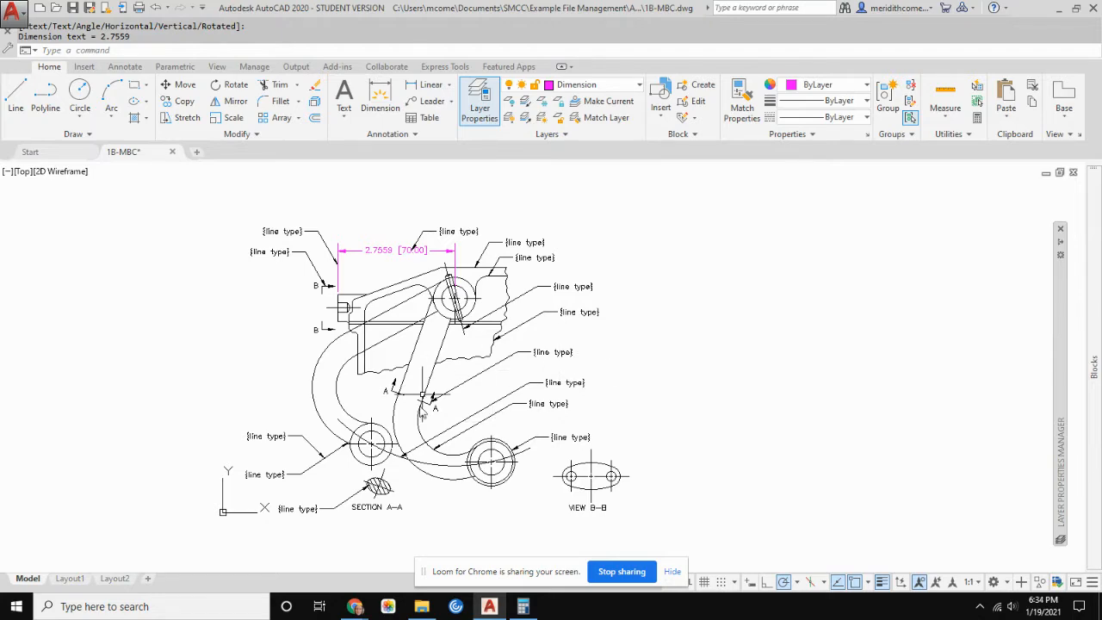
# - Switch to Chrome and open Line_Alphabet_with_layers.pdf from the MOD1 Homework PDF instructions page, enlarged for reading the line type labels
pyautogui.click(355, 606)
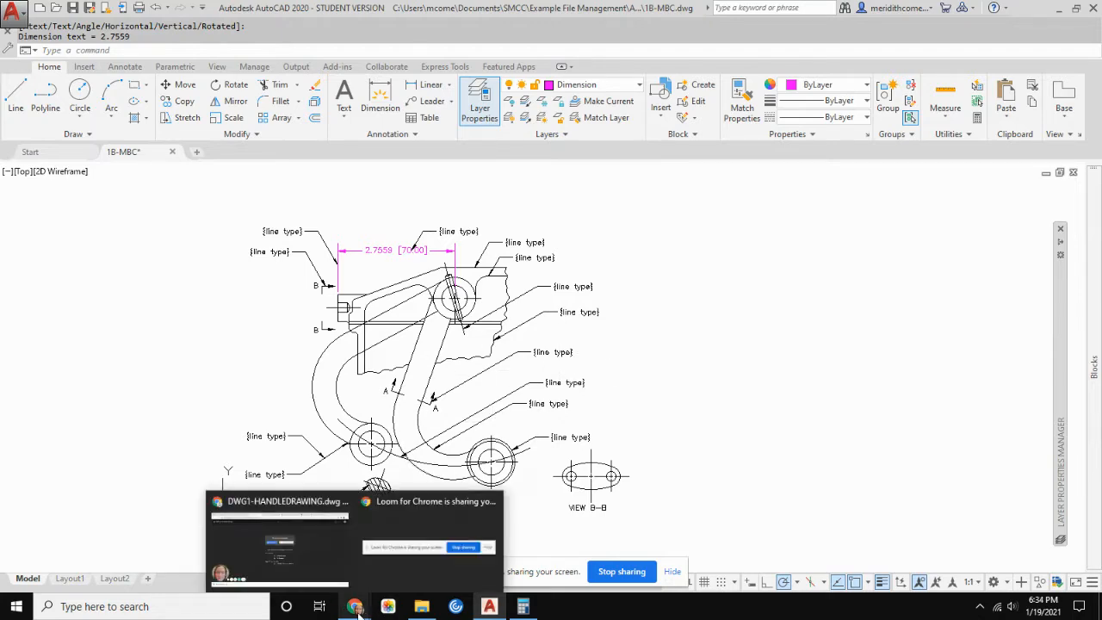
pyautogui.click(292, 510)
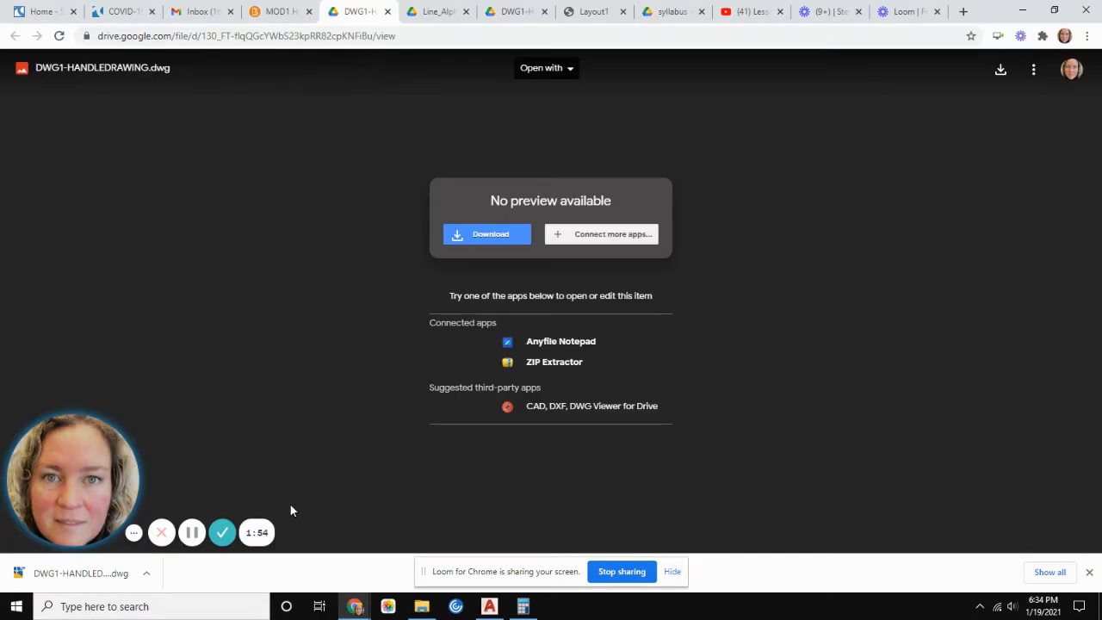
pyautogui.click(284, 12)
pyautogui.click(593, 12)
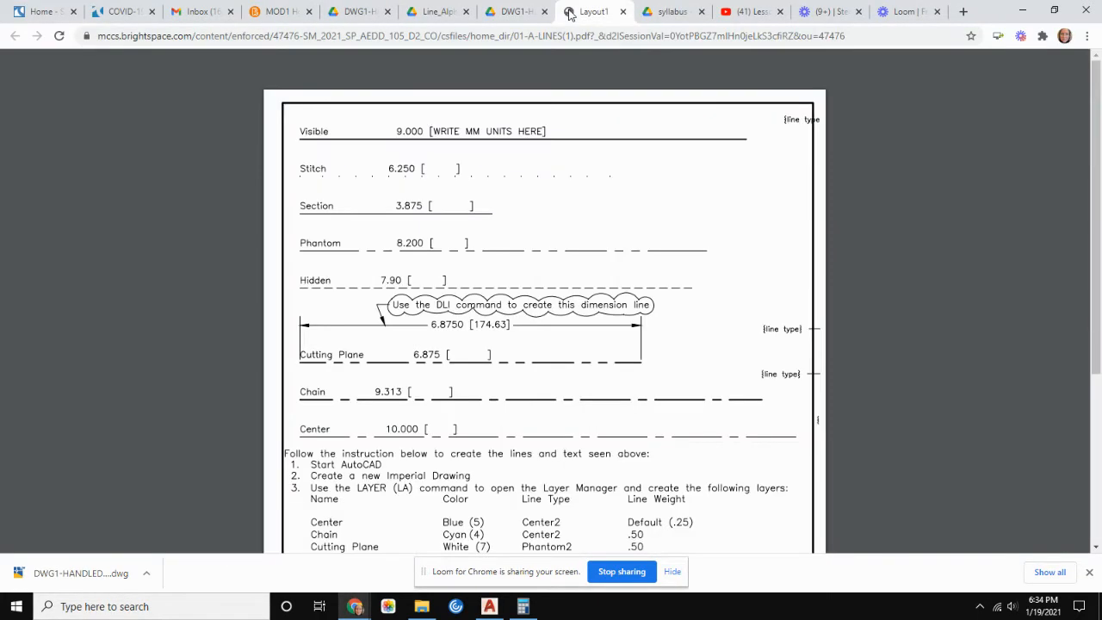
pyautogui.click(284, 13)
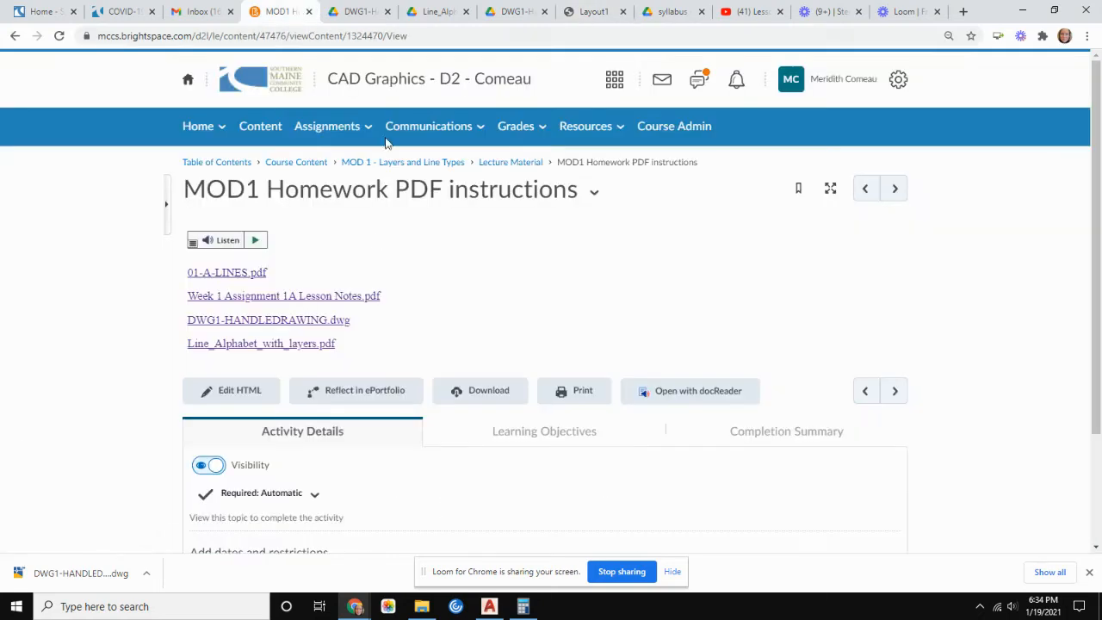
pyautogui.click(288, 343)
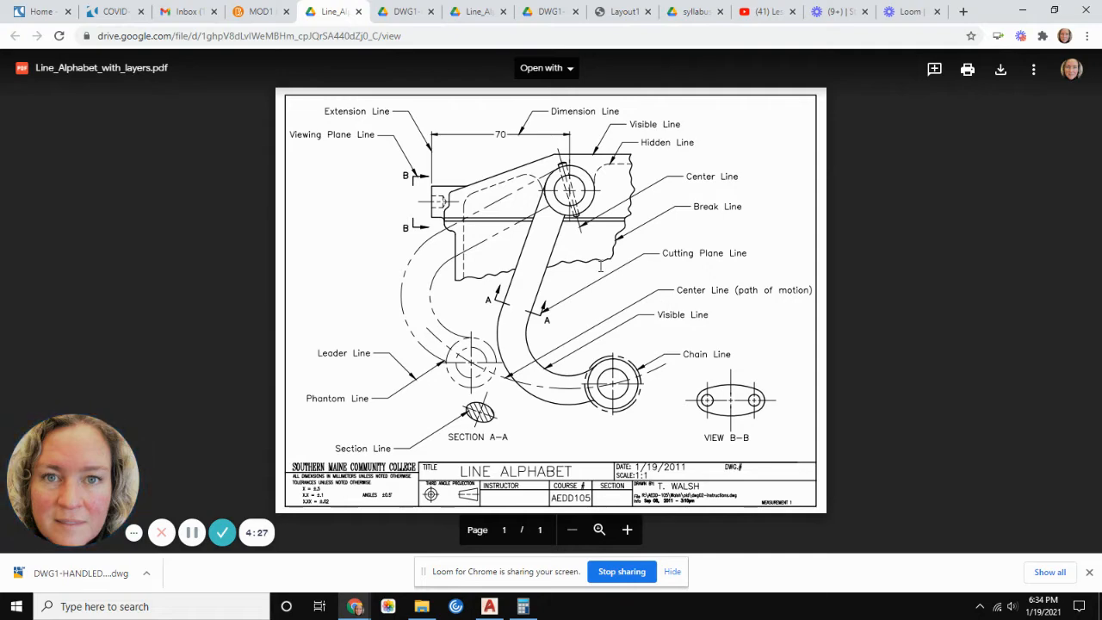
pyautogui.click(627, 529)
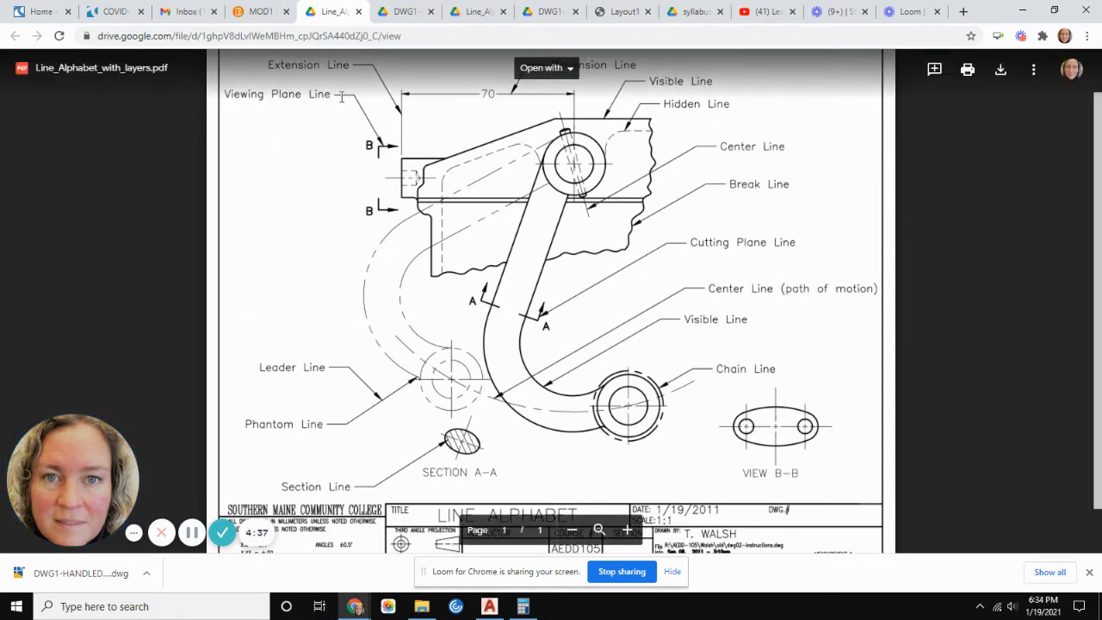
# - Compare the circles at the handle's lower end in AutoCAD with the line type callout in the Chrome PDF, ending back in AutoCAD
pyautogui.click(490, 607)
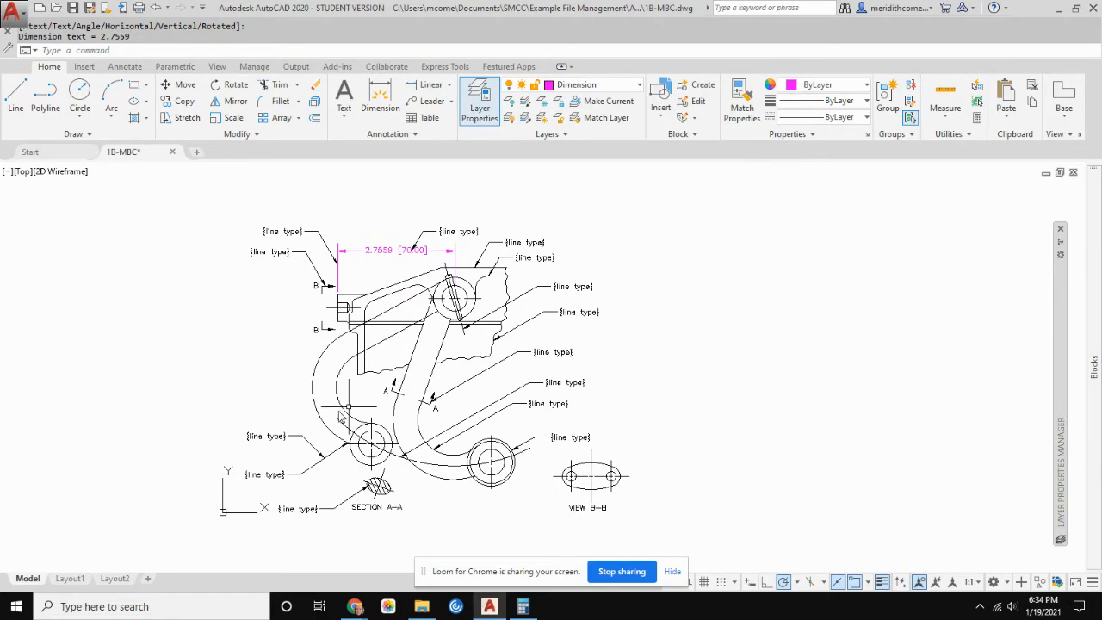
pyautogui.scroll(2, 252, 532)
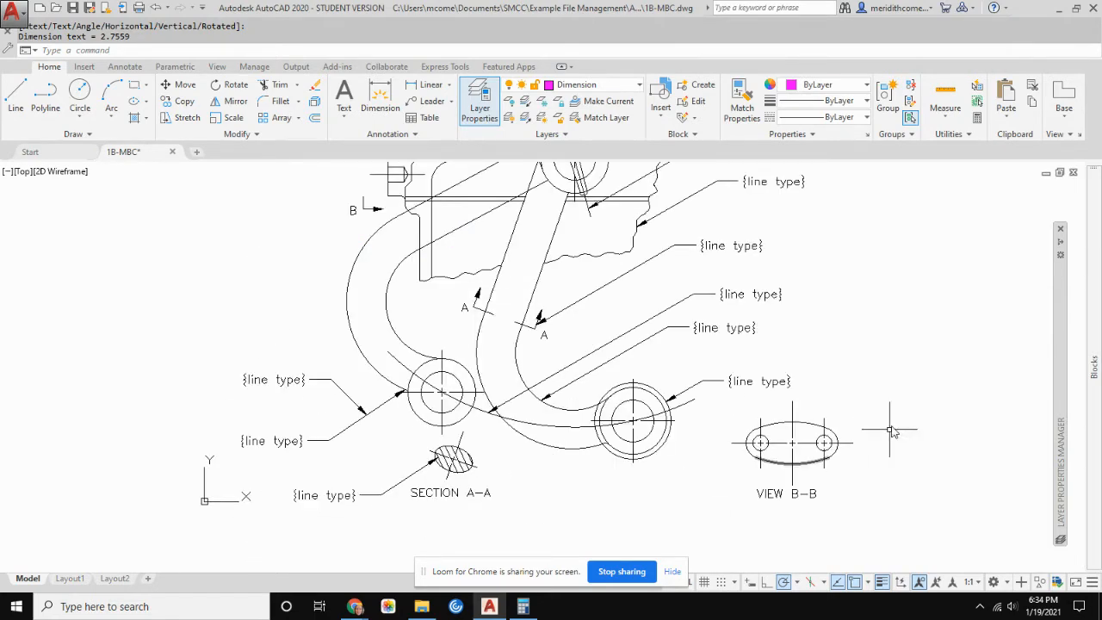
pyautogui.scroll(4, 696, 467)
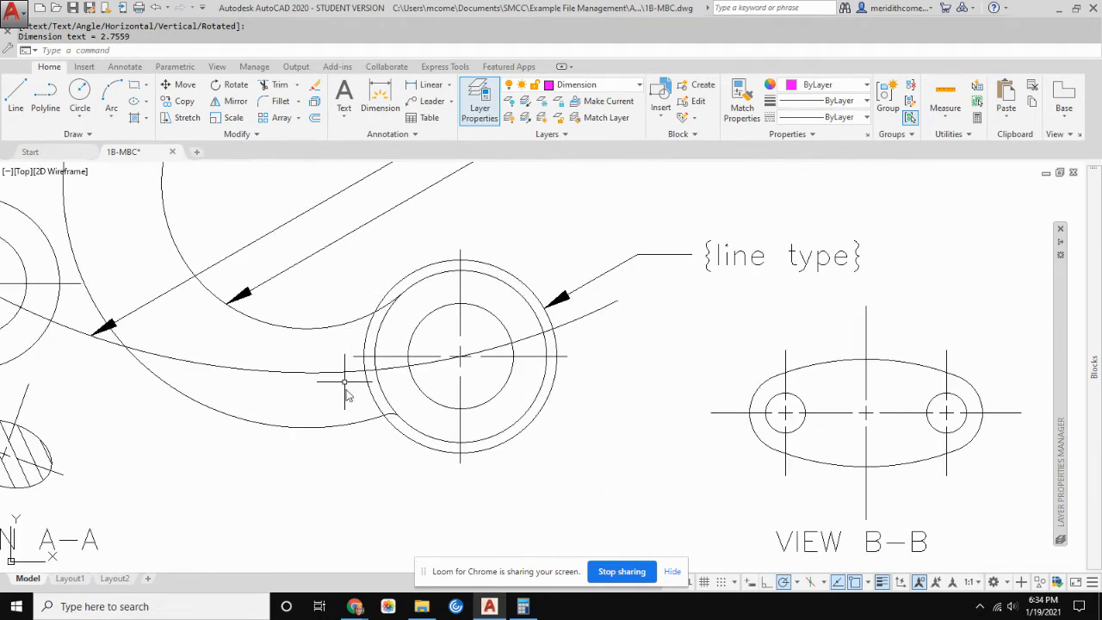
pyautogui.moveTo(354, 606)
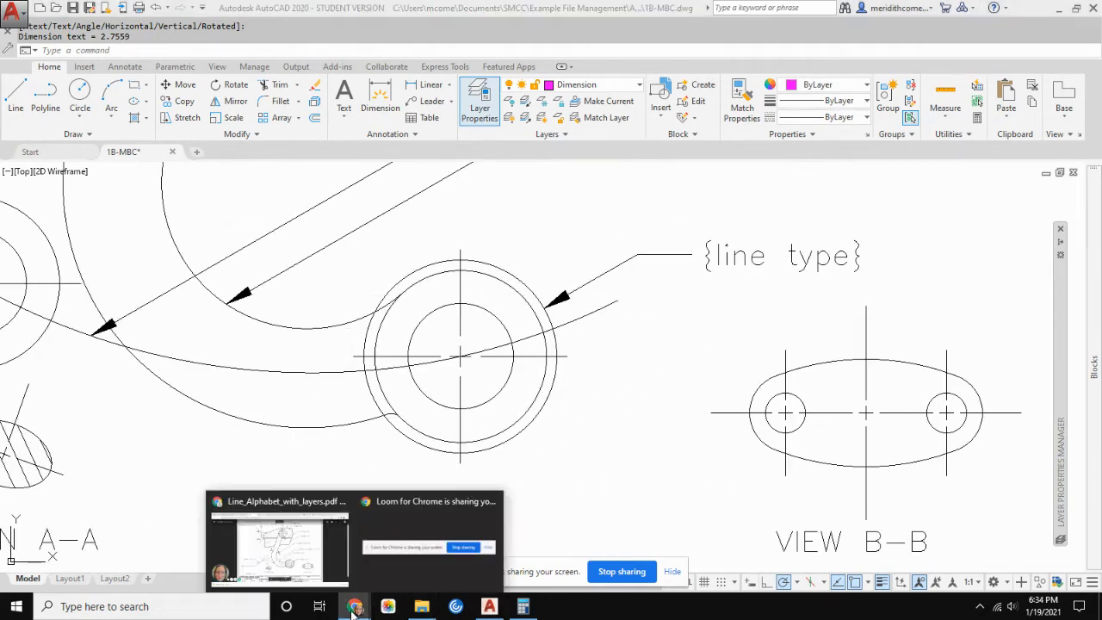
pyautogui.click(320, 547)
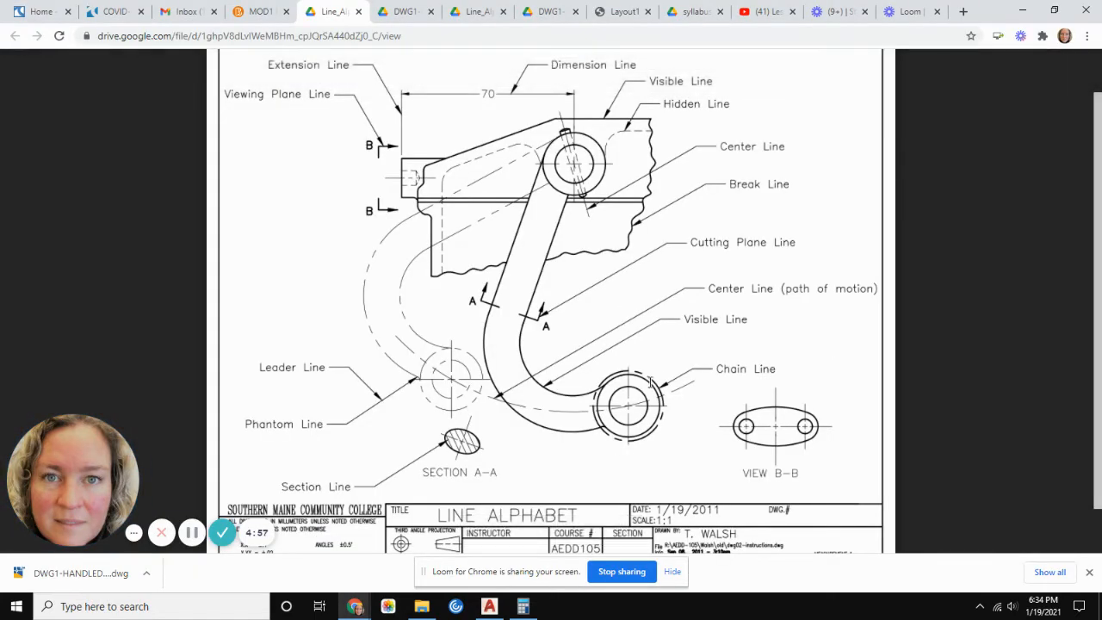
pyautogui.hotkey('alt', 'Tab')
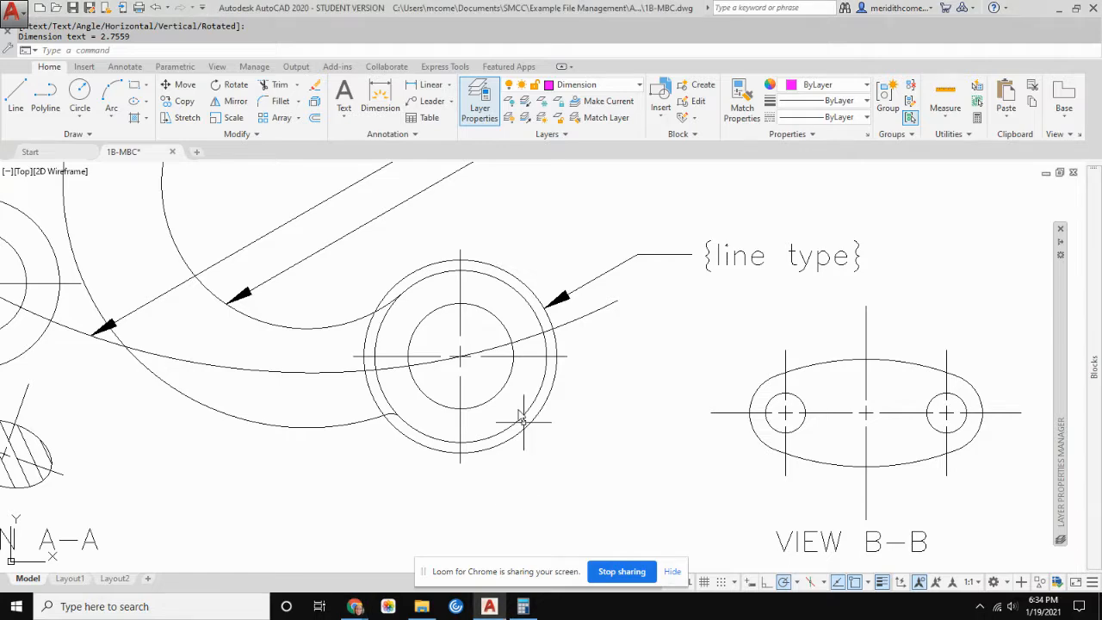
# - Move the outermost circle at the handle's lower end to the Chain layer and clear the selection
pyautogui.click(524, 280)
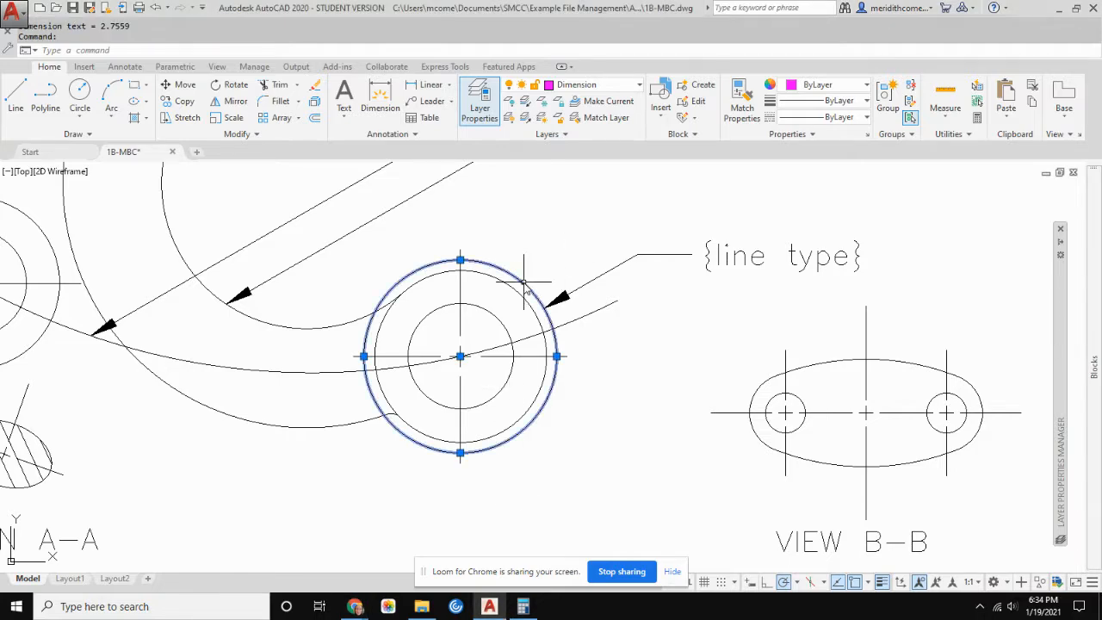
pyautogui.click(640, 85)
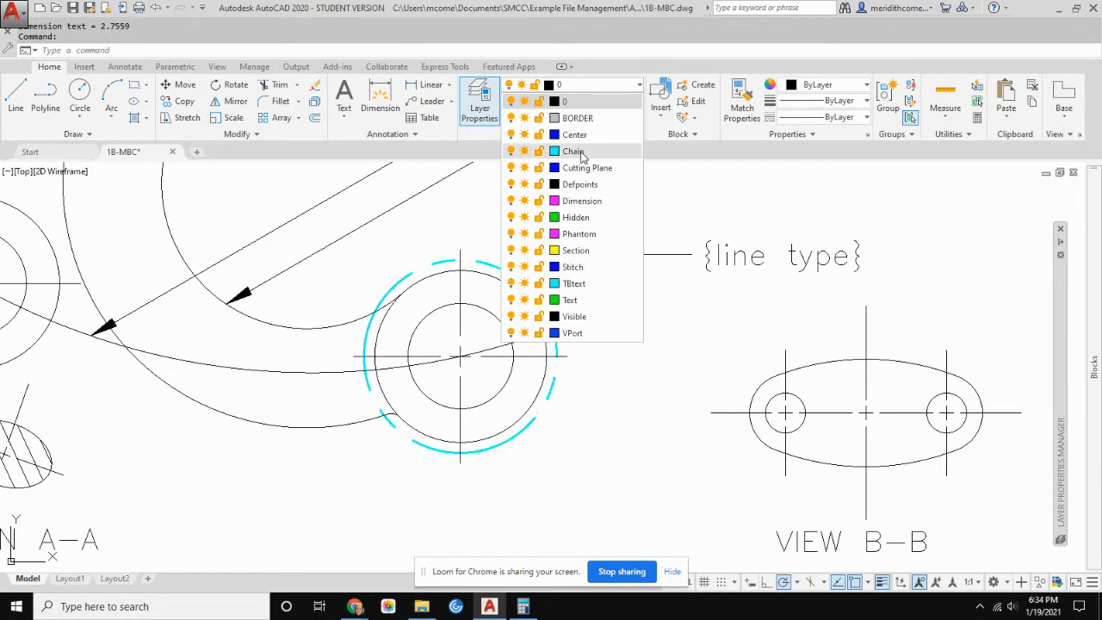
pyautogui.click(579, 153)
pyautogui.press('Escape')
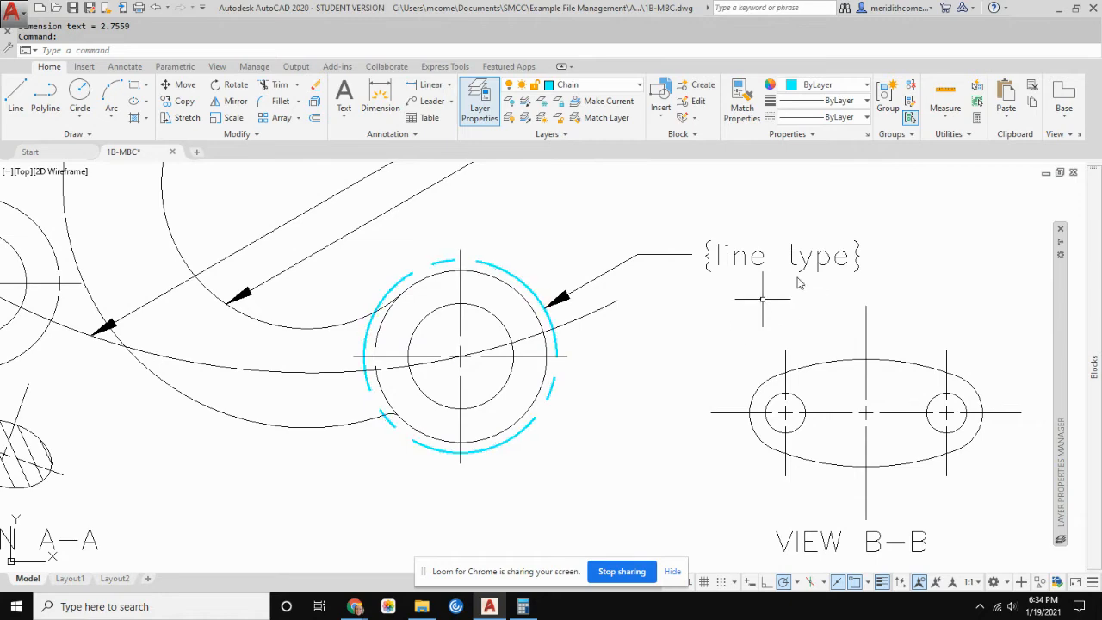
# - Replace the {line type} text of the leader pointing to the outermost lower circle with "Chain"
pyautogui.click(729, 253)
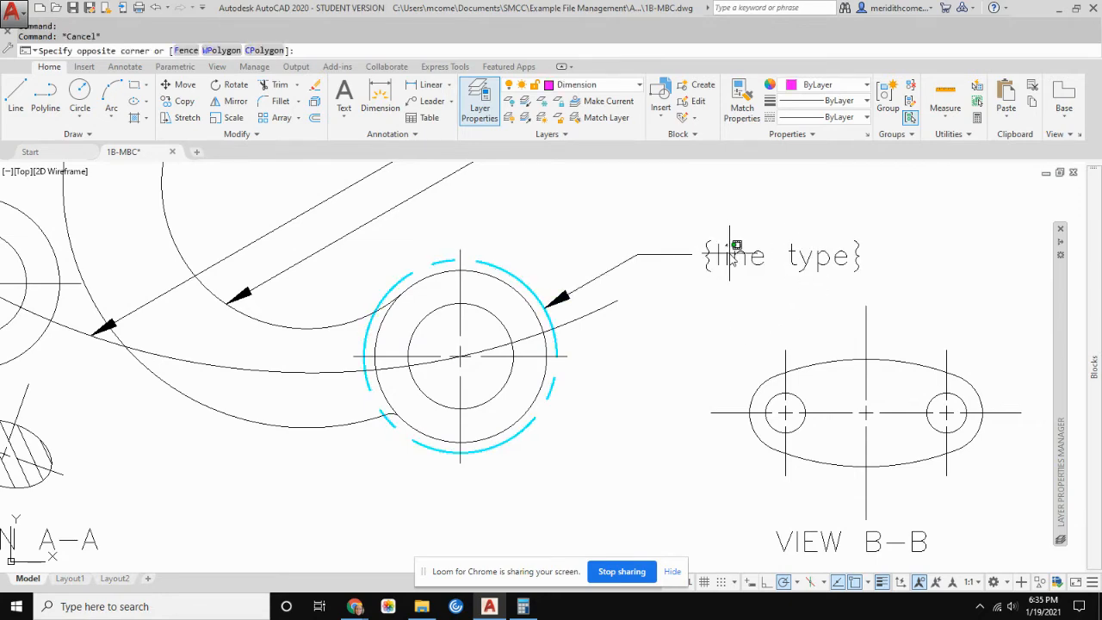
pyautogui.click(757, 259)
pyautogui.click(748, 254)
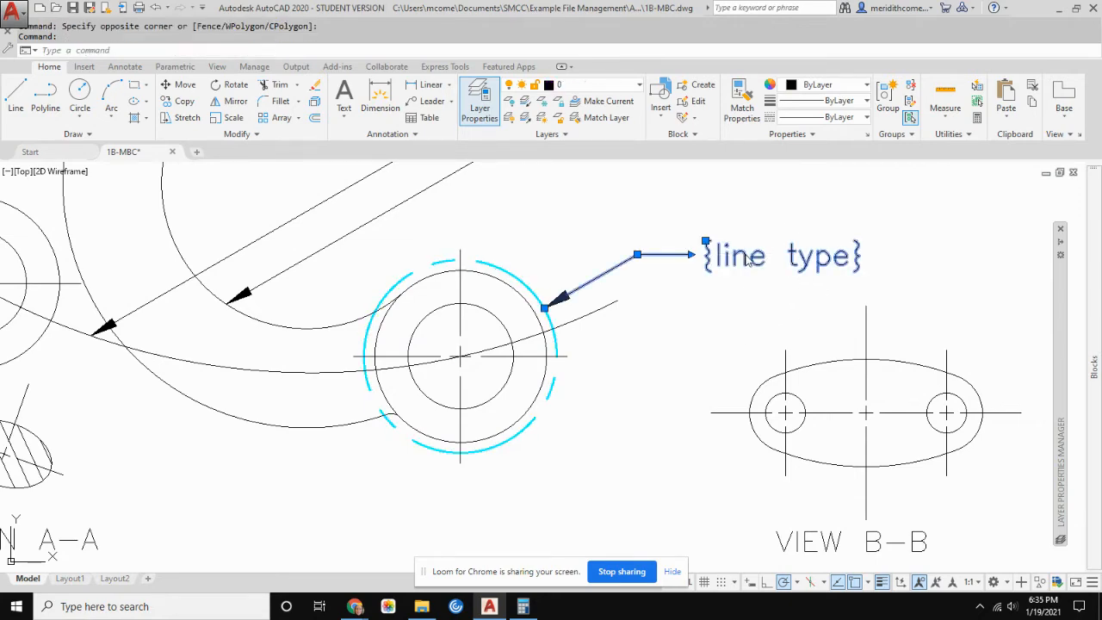
pyautogui.doubleClick(728, 259)
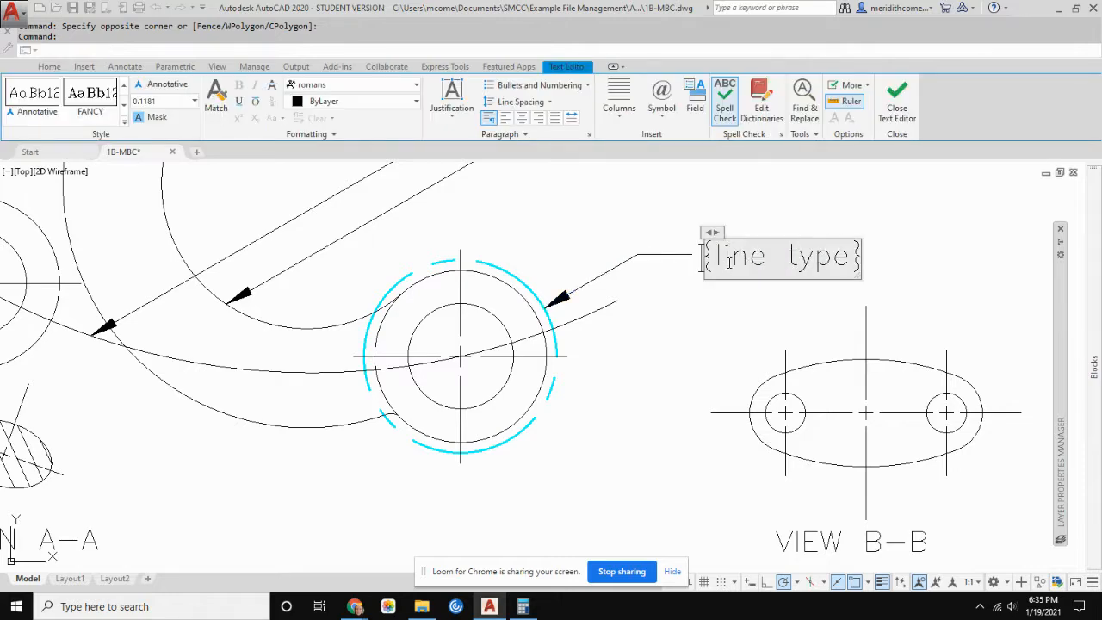
pyautogui.press('Delete')
pyautogui.press('Delete')
pyautogui.press('Delete')
pyautogui.press('Delete')
pyautogui.press('Delete')
pyautogui.press('Delete')
pyautogui.press('Delete')
pyautogui.press('Delete')
pyautogui.press('Delete')
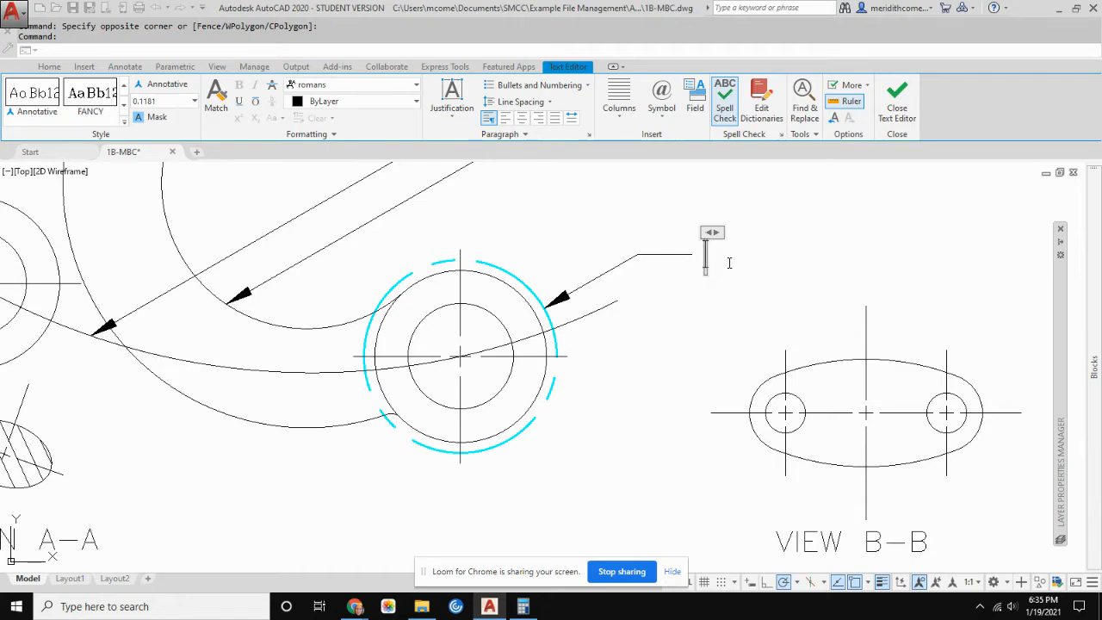
pyautogui.write('Chain')
pyautogui.click(861, 222)
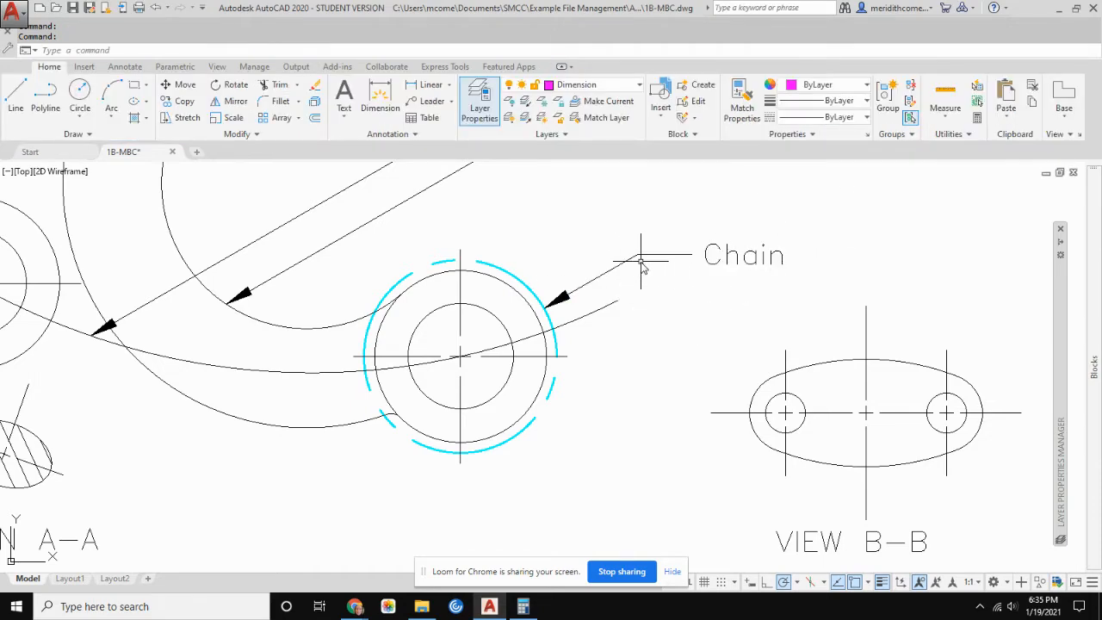
pyautogui.scroll(-4, 646, 271)
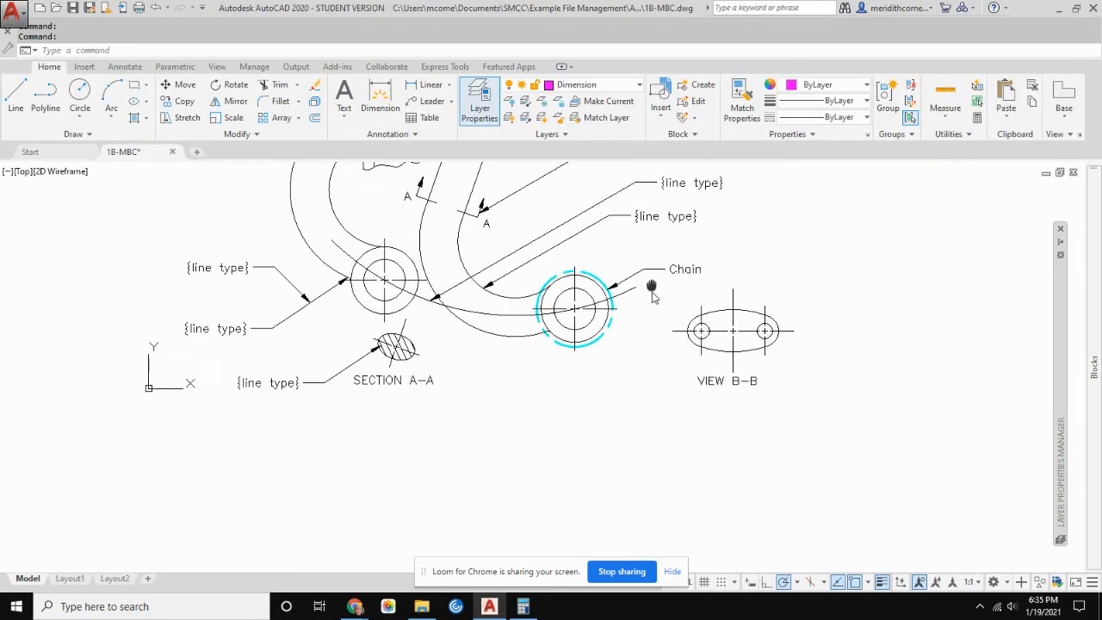
pyautogui.click(722, 330)
pyautogui.click(678, 353)
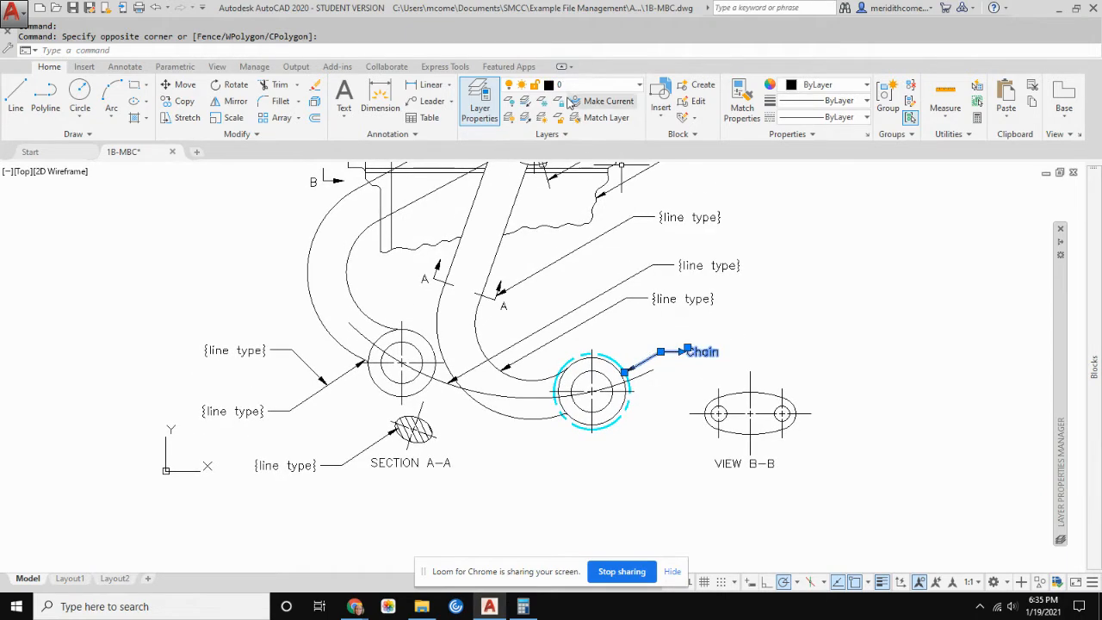
pyautogui.press('Escape')
# - Select every line type leader around the handle drawing, including the Chain one, move them to the Dimension layer, and clear the selection
pyautogui.click(730, 322)
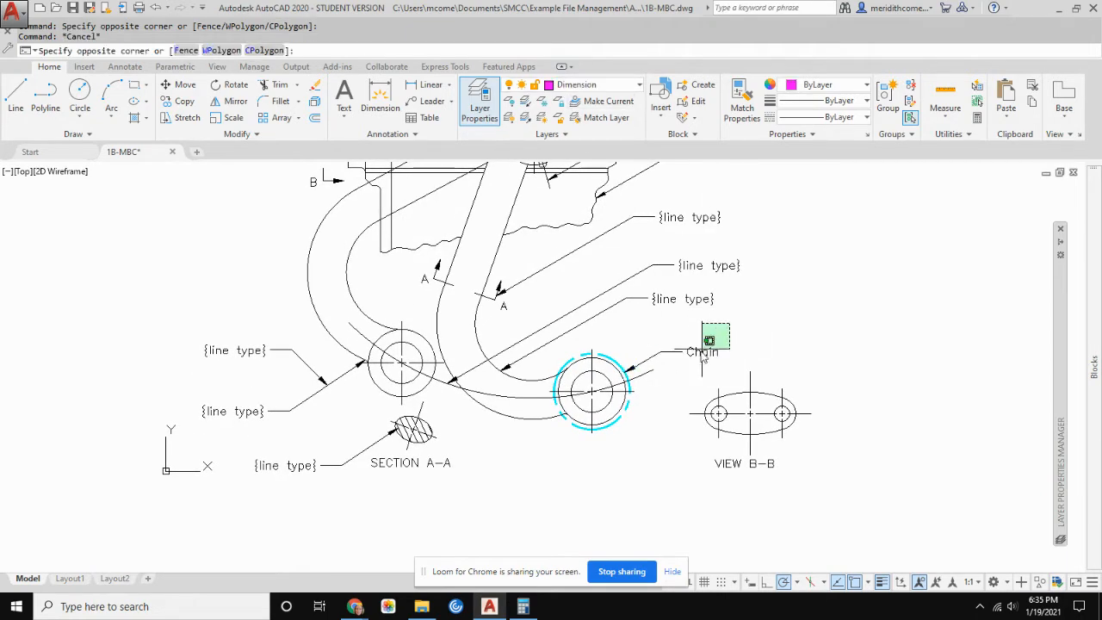
pyautogui.click(651, 366)
pyautogui.click(779, 184)
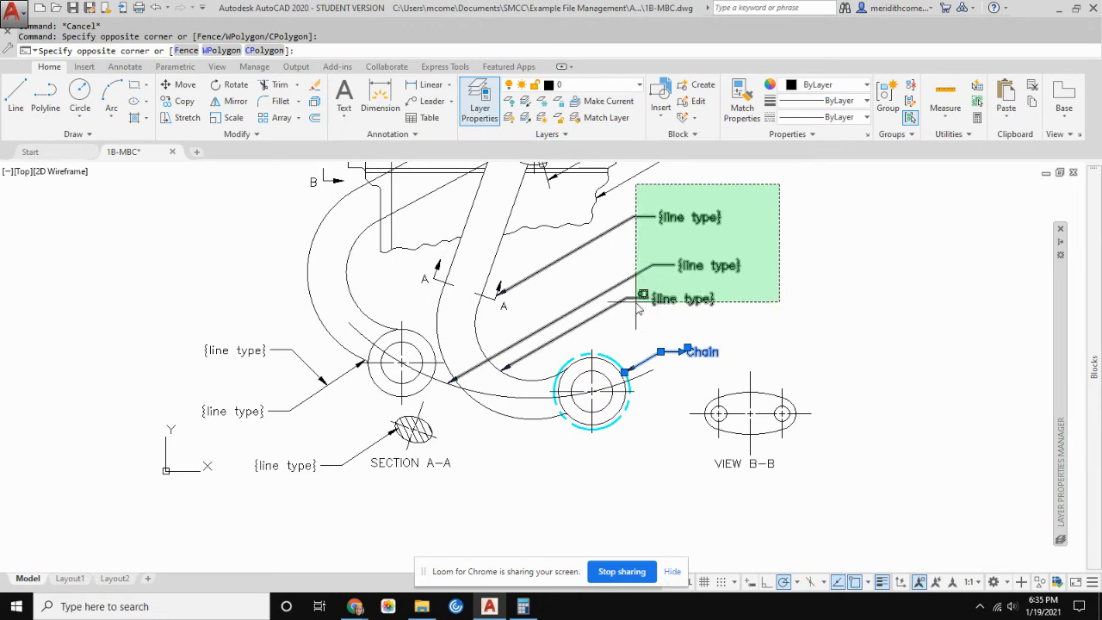
pyautogui.click(642, 303)
pyautogui.moveTo(779, 270); pyautogui.dragTo(758, 419, button='middle')
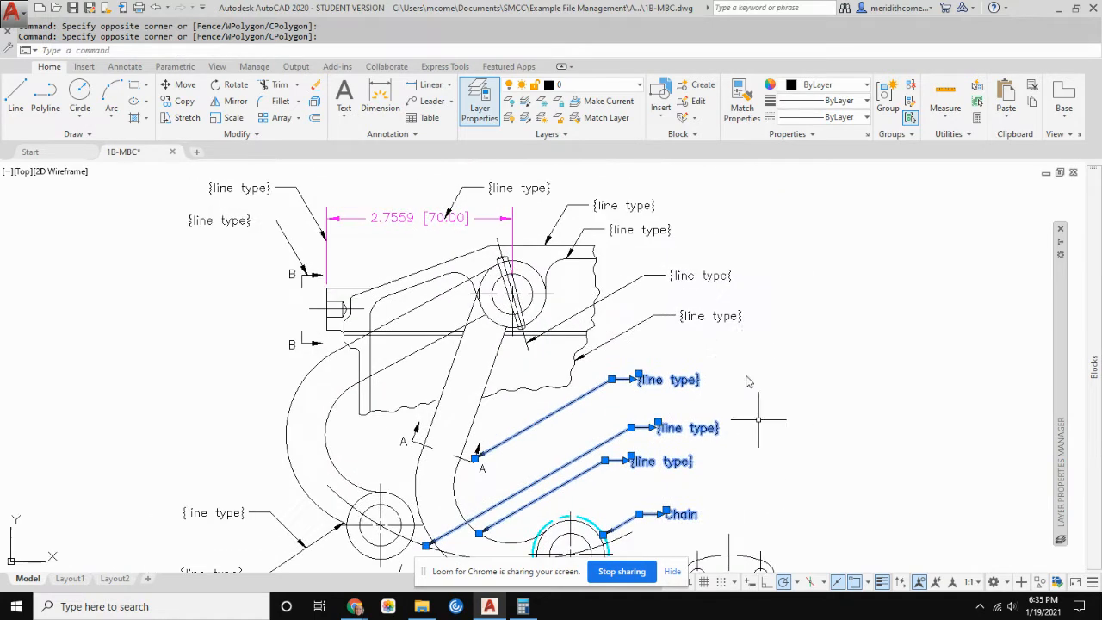
pyautogui.click(776, 248)
pyautogui.click(647, 338)
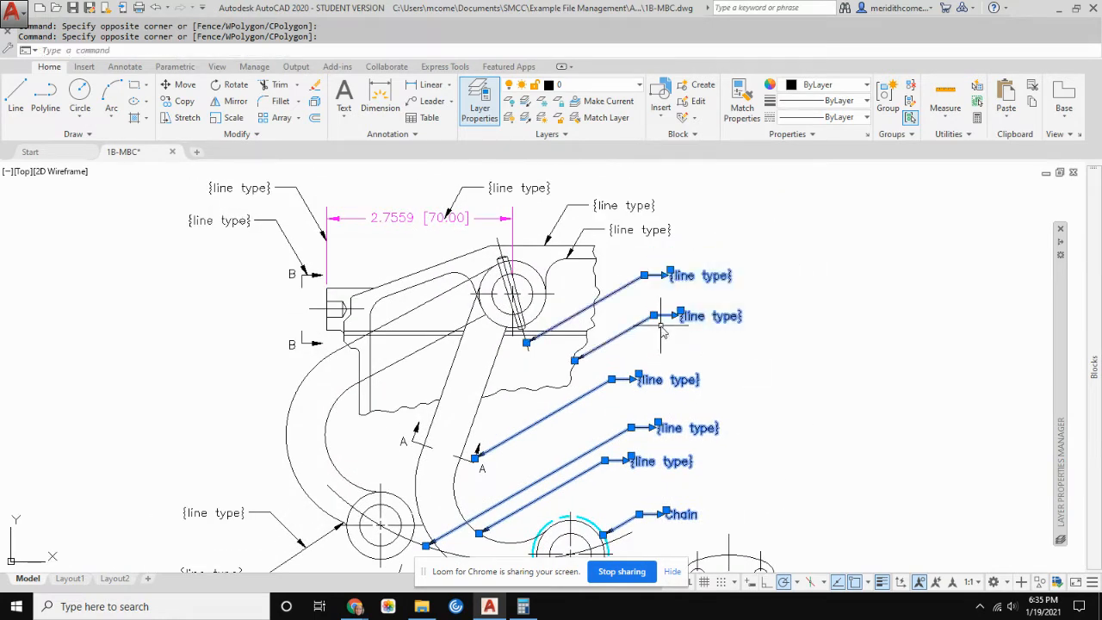
pyautogui.click(721, 179)
pyautogui.click(567, 237)
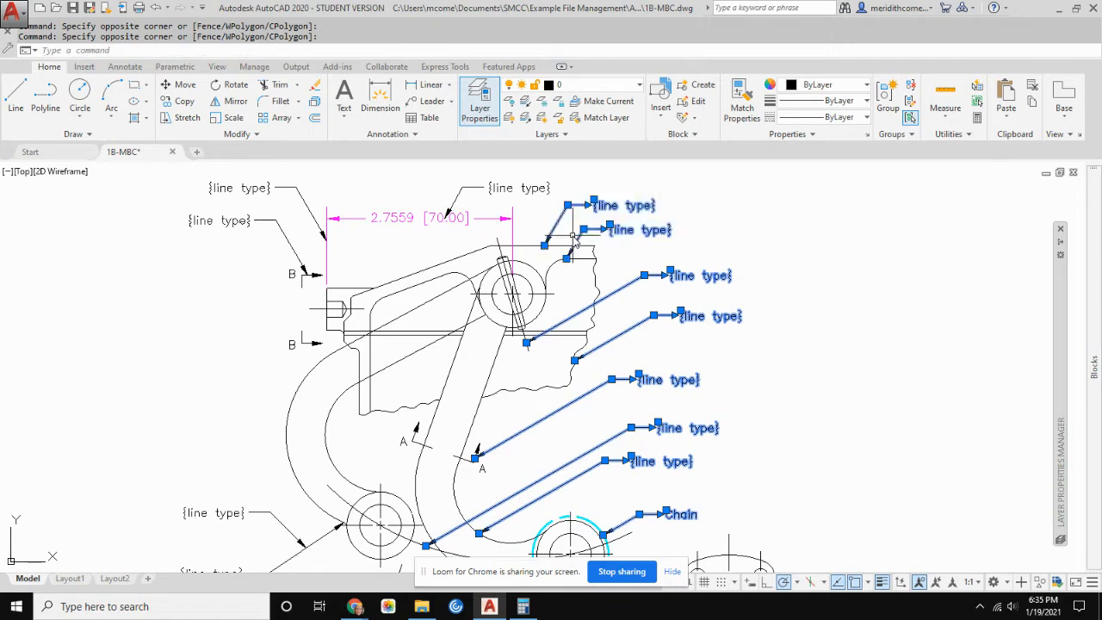
pyautogui.click(576, 178)
pyautogui.click(445, 199)
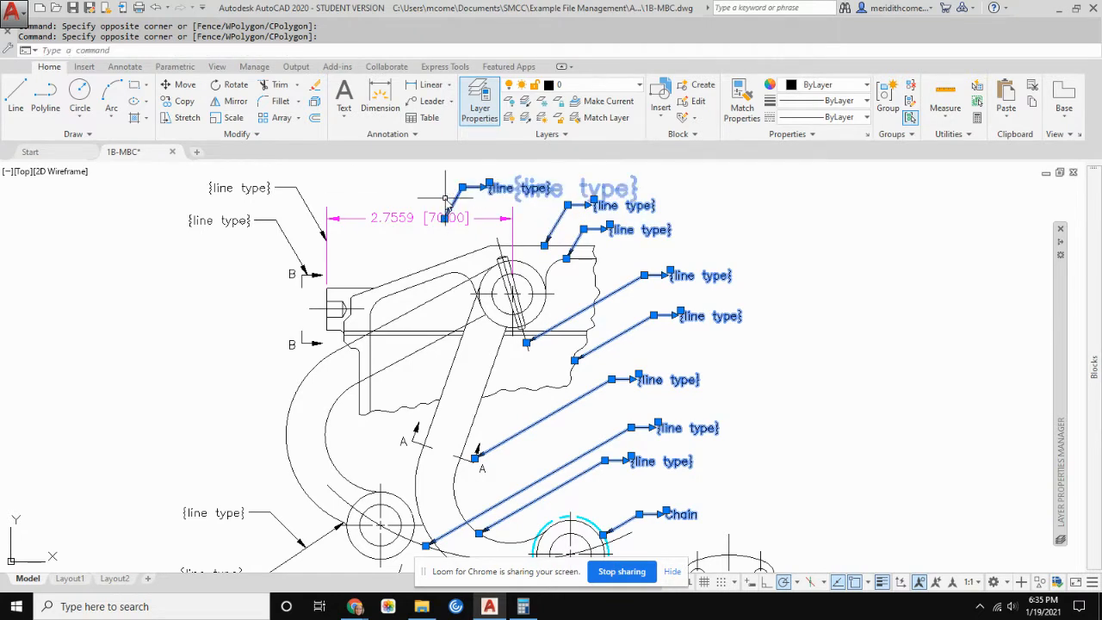
pyautogui.click(324, 178)
pyautogui.click(184, 270)
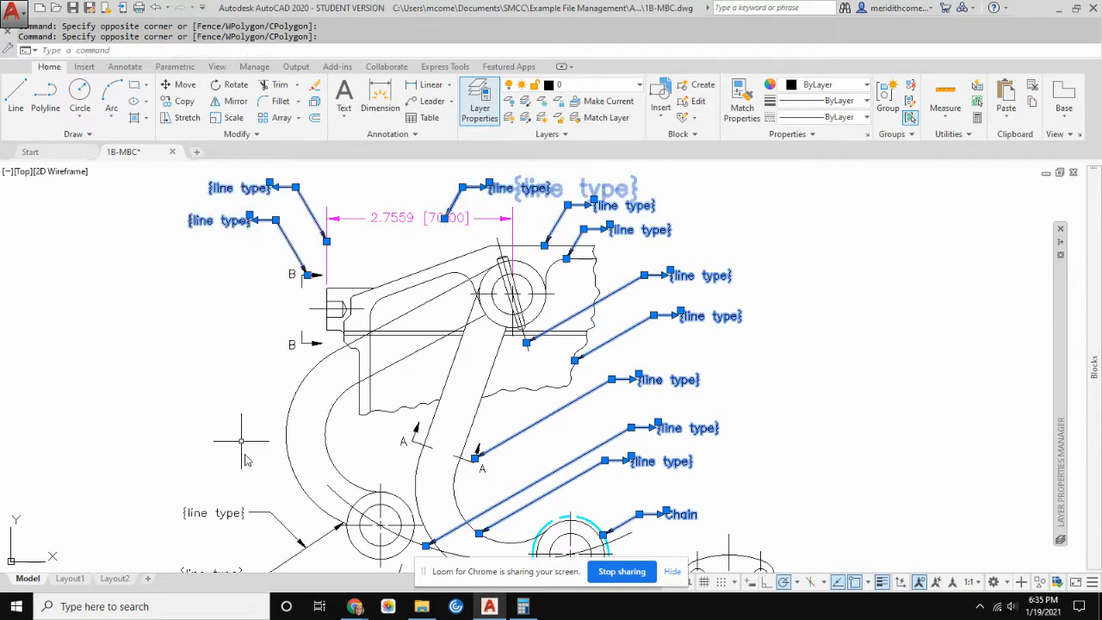
pyautogui.click(265, 495)
pyautogui.click(191, 555)
pyautogui.moveTo(192, 555); pyautogui.dragTo(258, 385, button='middle')
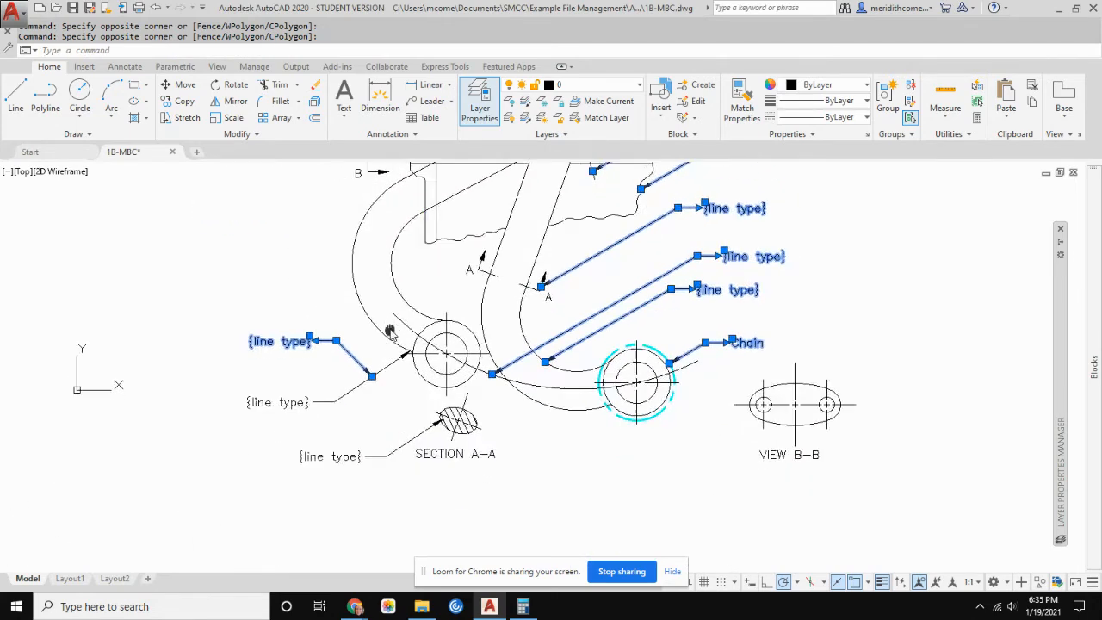
pyautogui.click(330, 392)
pyautogui.click(291, 419)
pyautogui.click(373, 436)
pyautogui.click(347, 470)
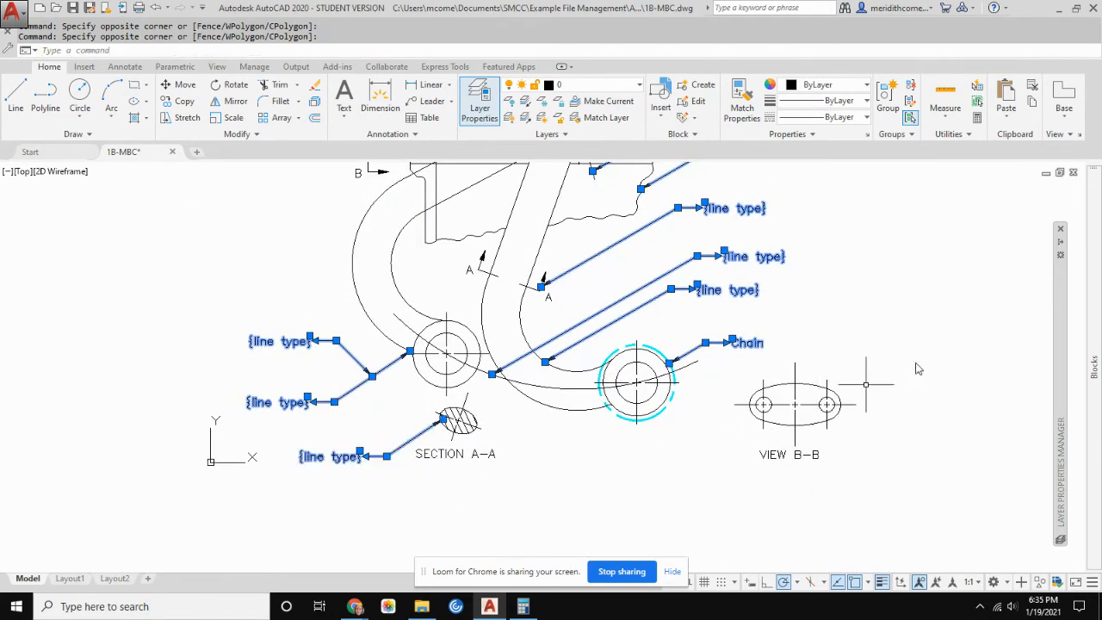
pyautogui.scroll(-2, 909, 318)
pyautogui.moveTo(906, 321)
pyautogui.mouseDown(button='middle')
pyautogui.moveTo(898, 352)
pyautogui.moveTo(760, 426)
pyautogui.mouseUp(button='middle')
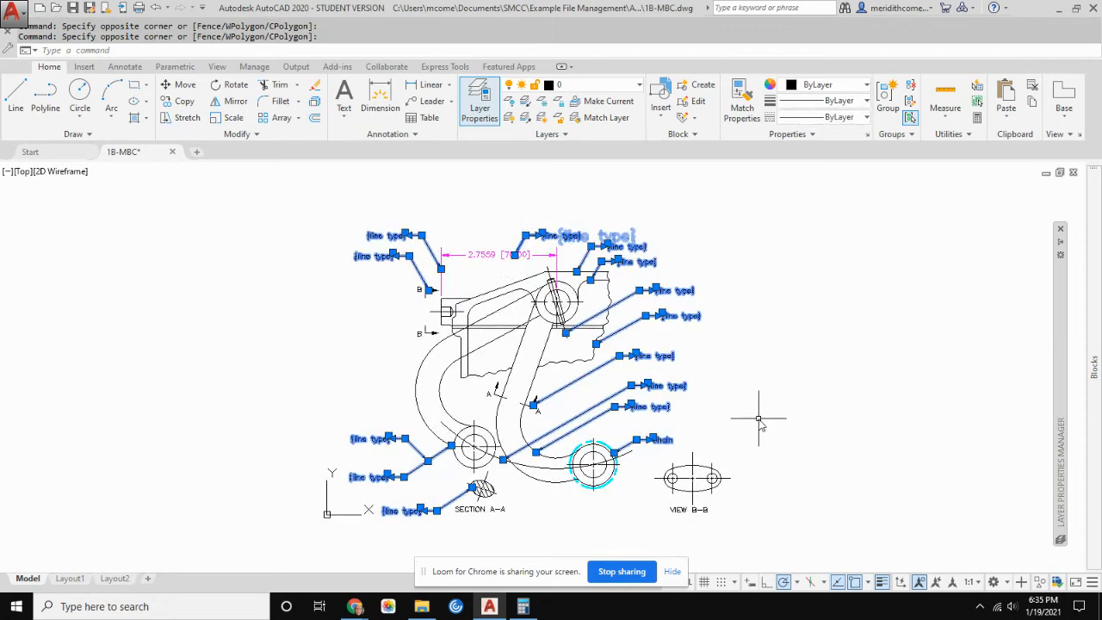
pyautogui.click(638, 90)
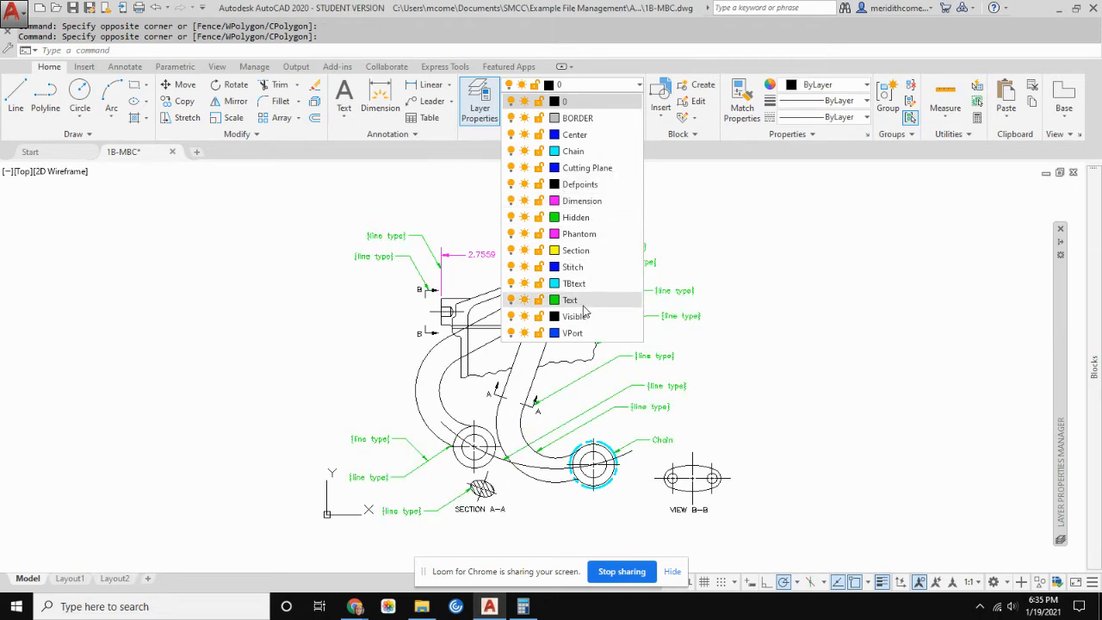
pyautogui.click(585, 200)
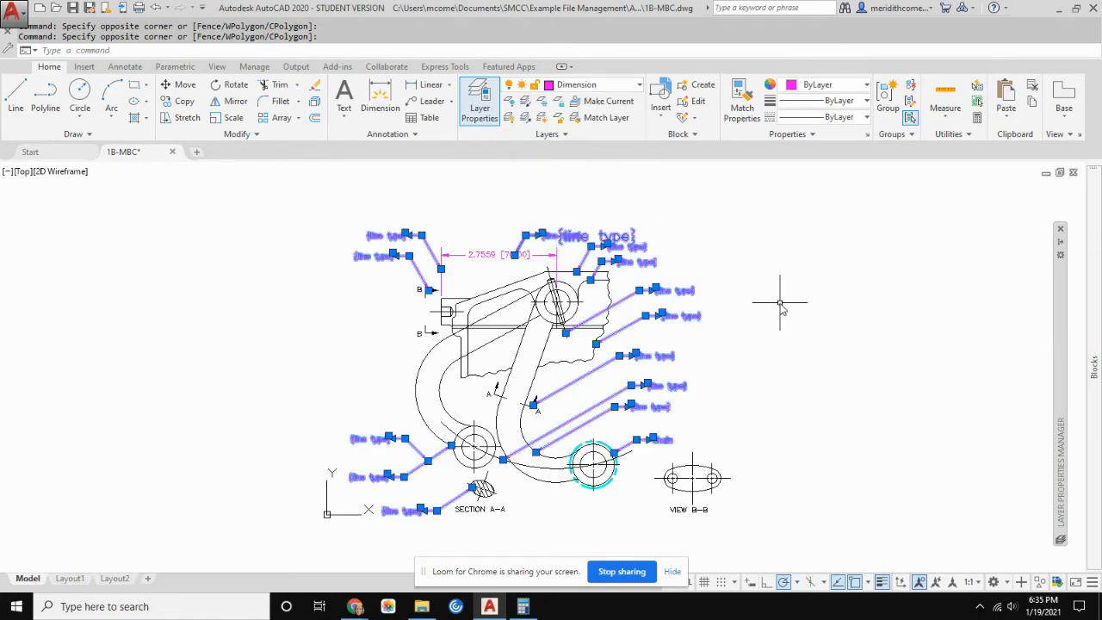
pyautogui.press('Escape')
pyautogui.press('Escape')
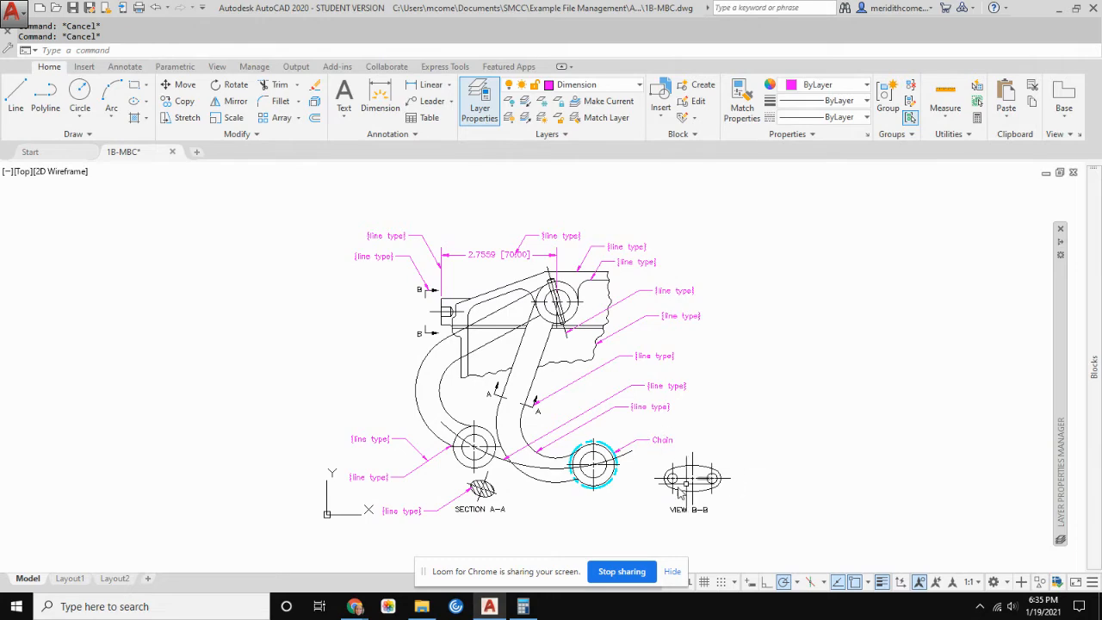
# - Move the VIEW B-B and SECTION A-A titles and the A and B section letters to the Text layer, and clear the selection
pyautogui.scroll(6, 694, 510)
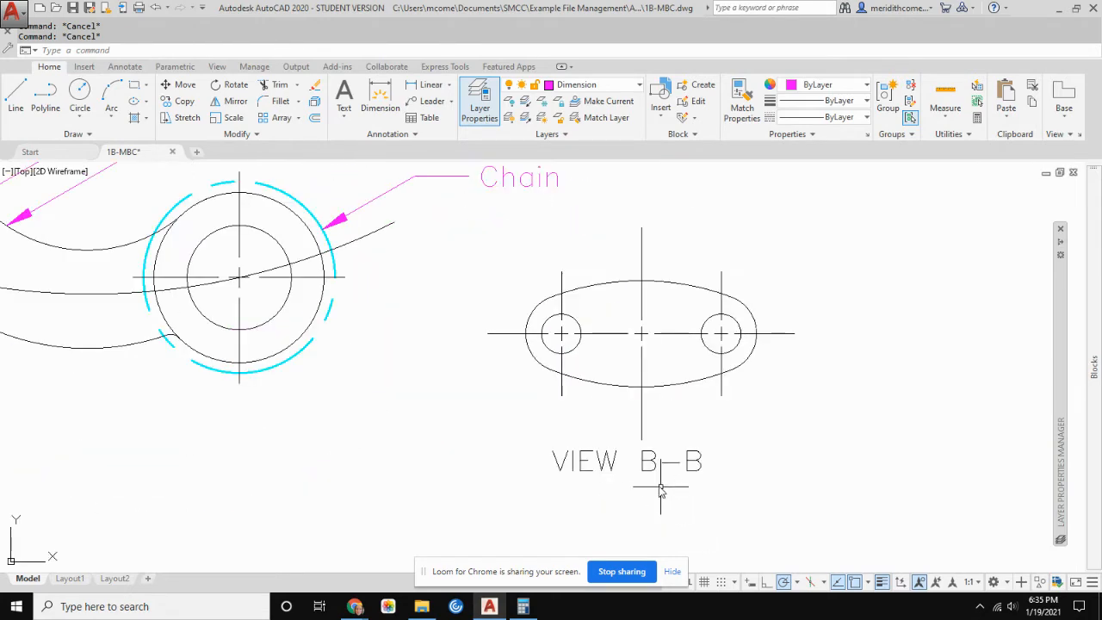
pyautogui.click(694, 510)
pyautogui.scroll(-4, 568, 472)
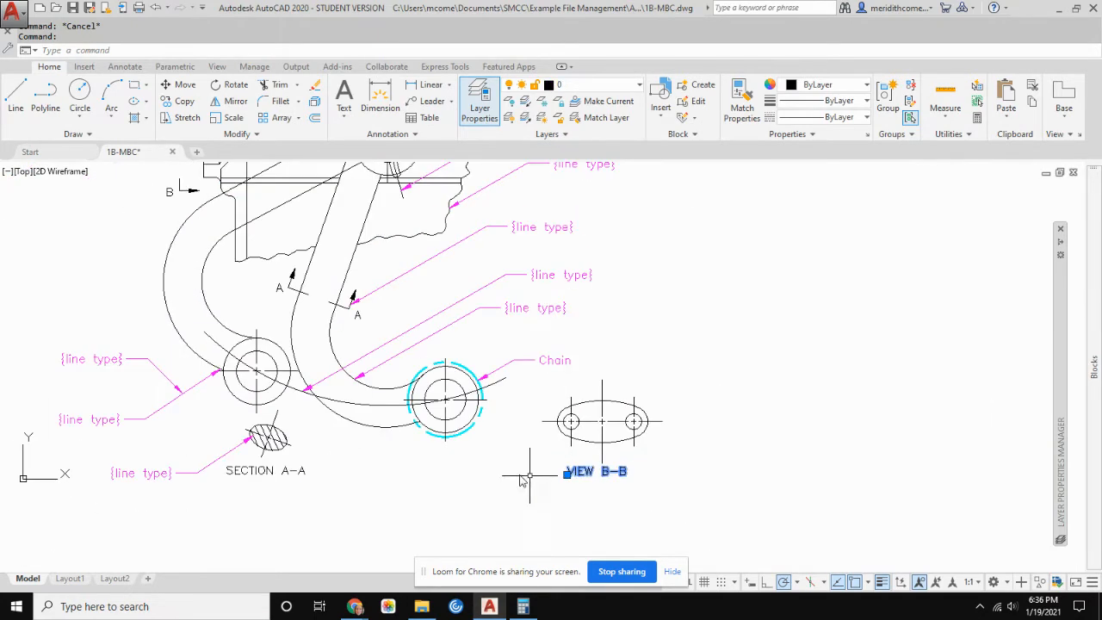
pyautogui.click(291, 470)
pyautogui.click(285, 474)
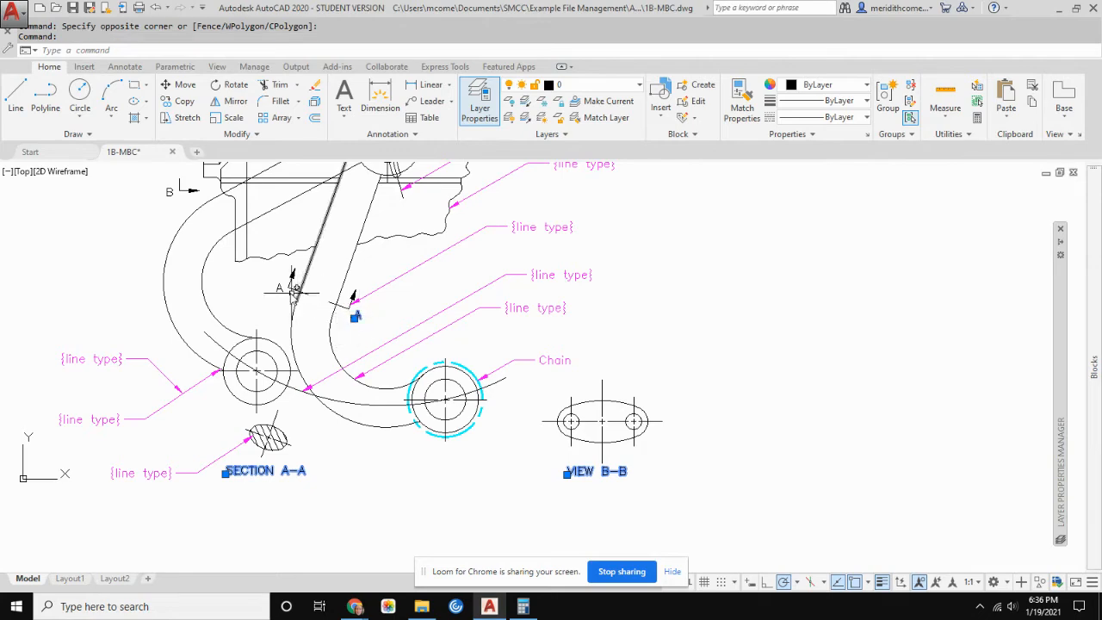
pyautogui.click(278, 286)
pyautogui.click(273, 294)
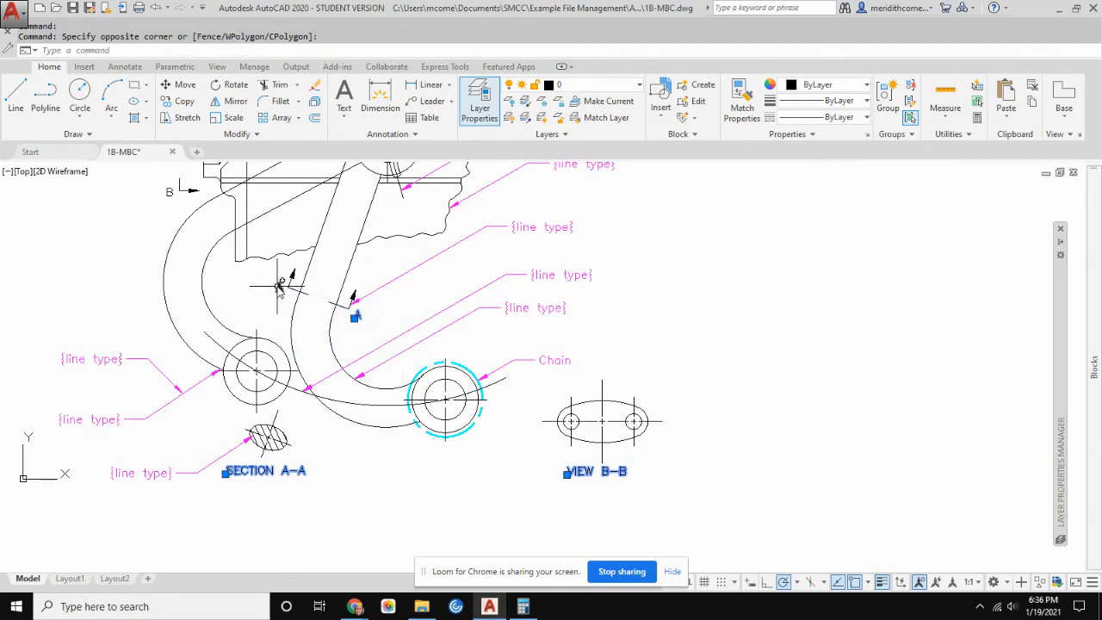
pyautogui.click(171, 192)
pyautogui.moveTo(267, 212); pyautogui.dragTo(364, 297, button='middle')
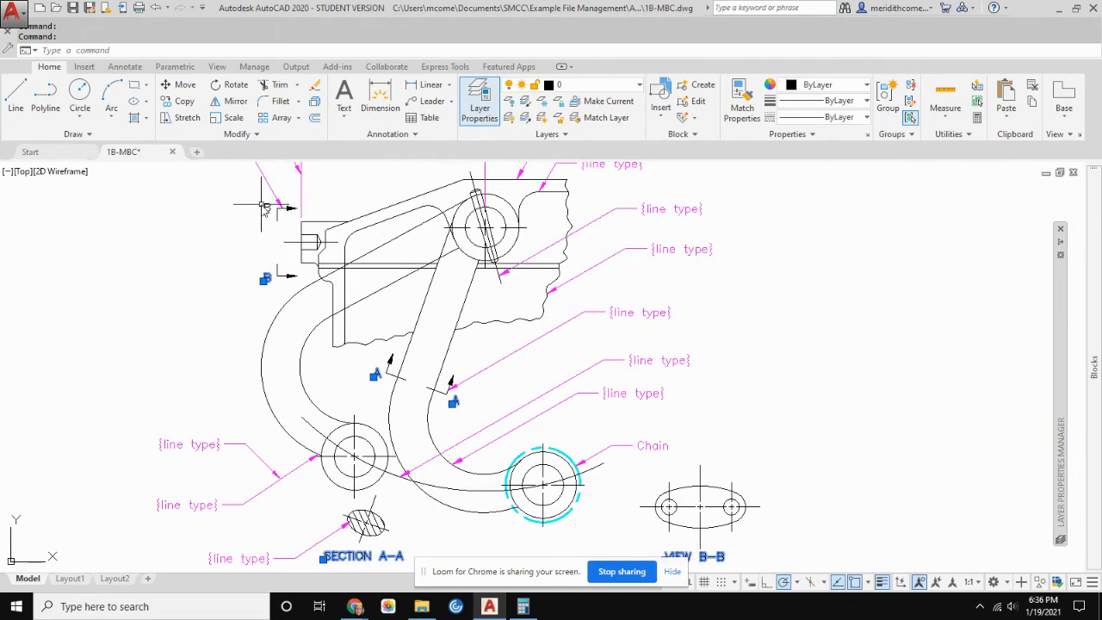
pyautogui.click(639, 85)
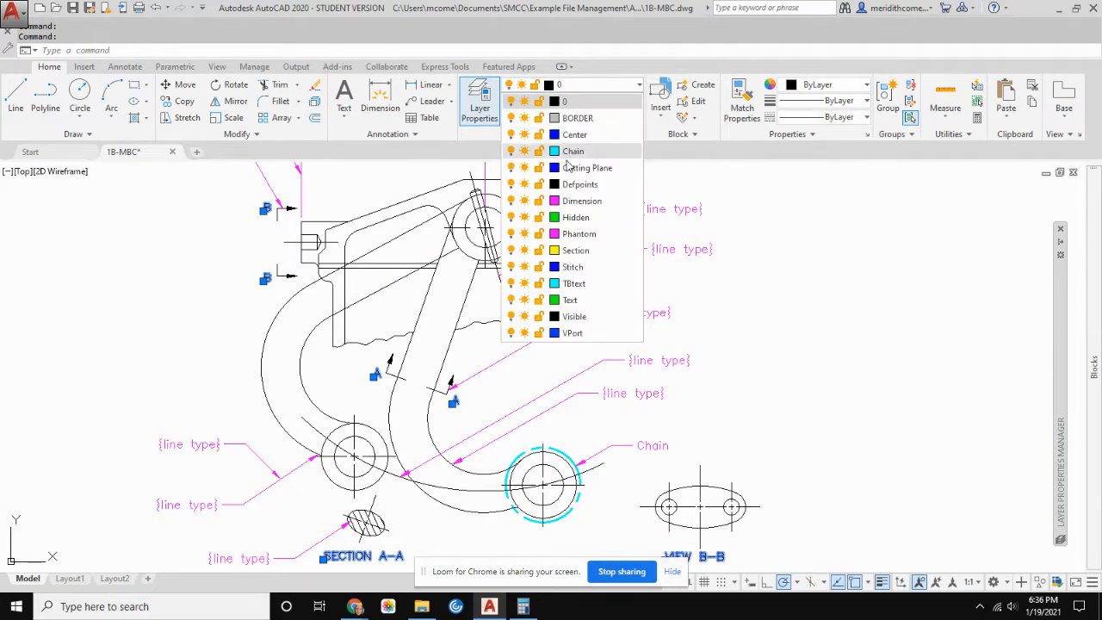
pyautogui.click(551, 301)
pyautogui.press('Escape')
# - Switch to Chrome to check the handle outline's line type in Line_Alphabet_with_layers.pdf, and return to AutoCAD
pyautogui.moveTo(580, 493)
pyautogui.mouseDown(button='middle')
pyautogui.moveTo(597, 459)
pyautogui.moveTo(626, 437)
pyautogui.mouseUp(button='middle')
pyautogui.moveTo(355, 606)
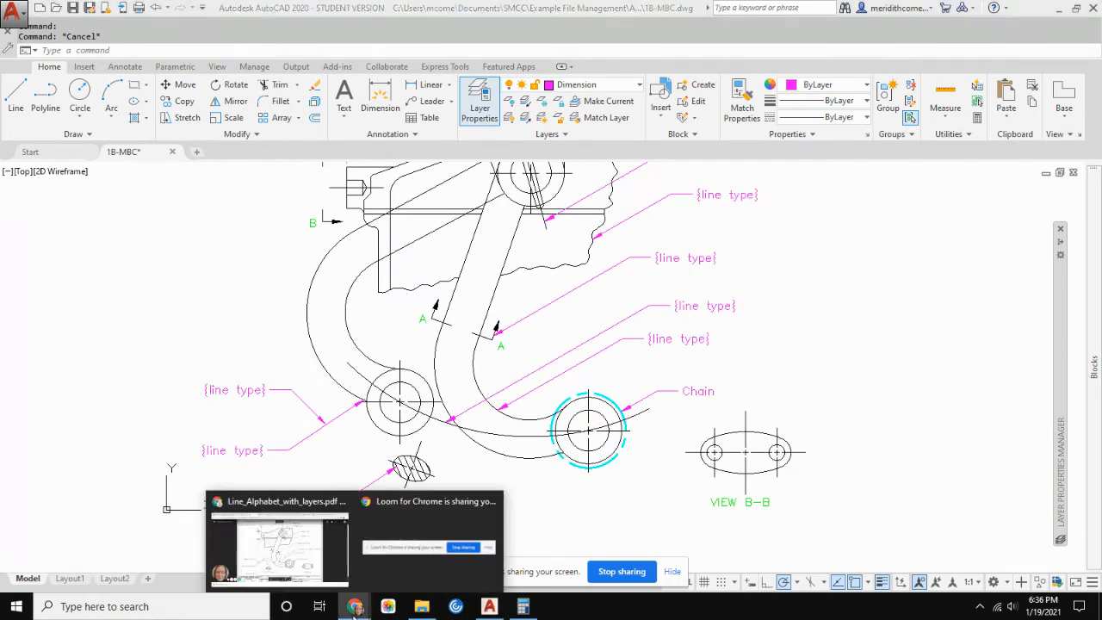
pyautogui.click(293, 551)
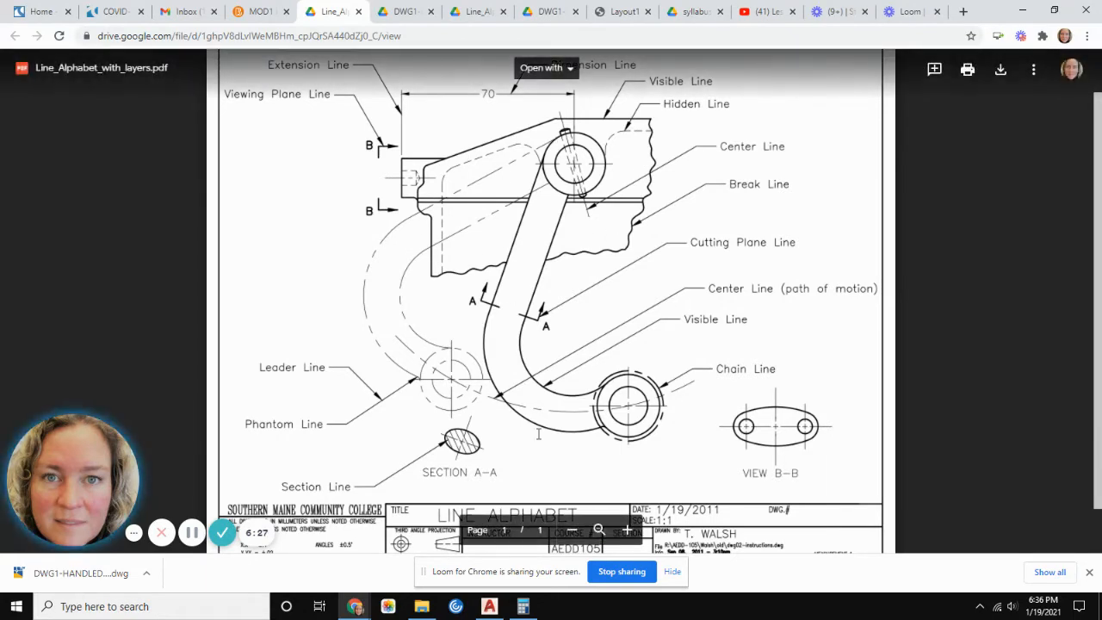
pyautogui.click(489, 606)
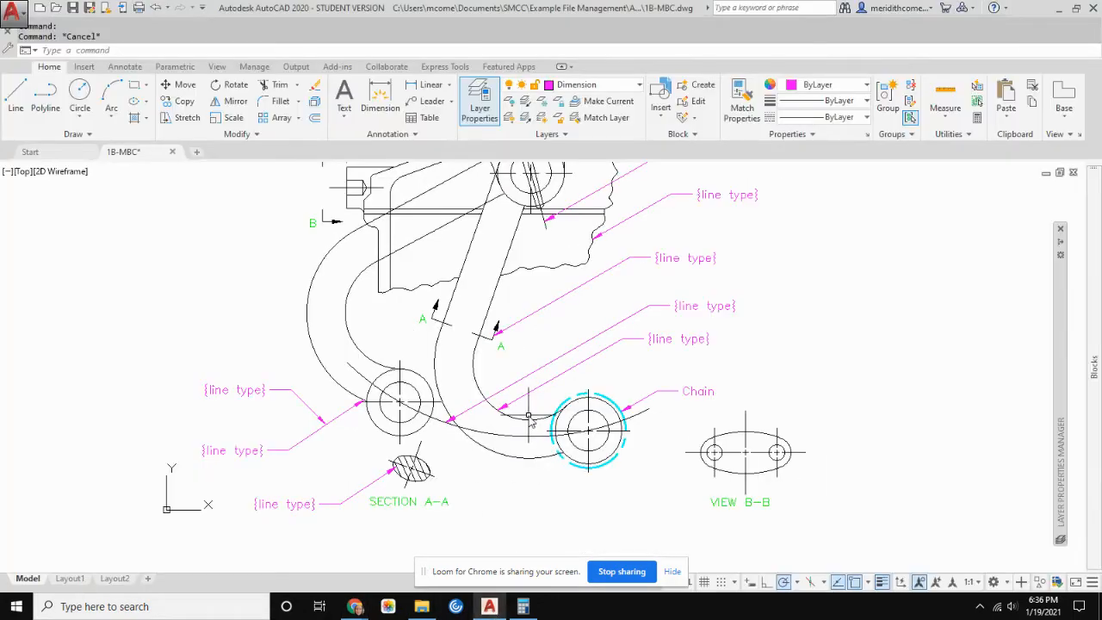
# - Move the handle's solid outline, including its arcs, straight edges and the two inner circles at each end, to the Visible layer and deselect it
pyautogui.click(532, 421)
pyautogui.scroll(6, 534, 426)
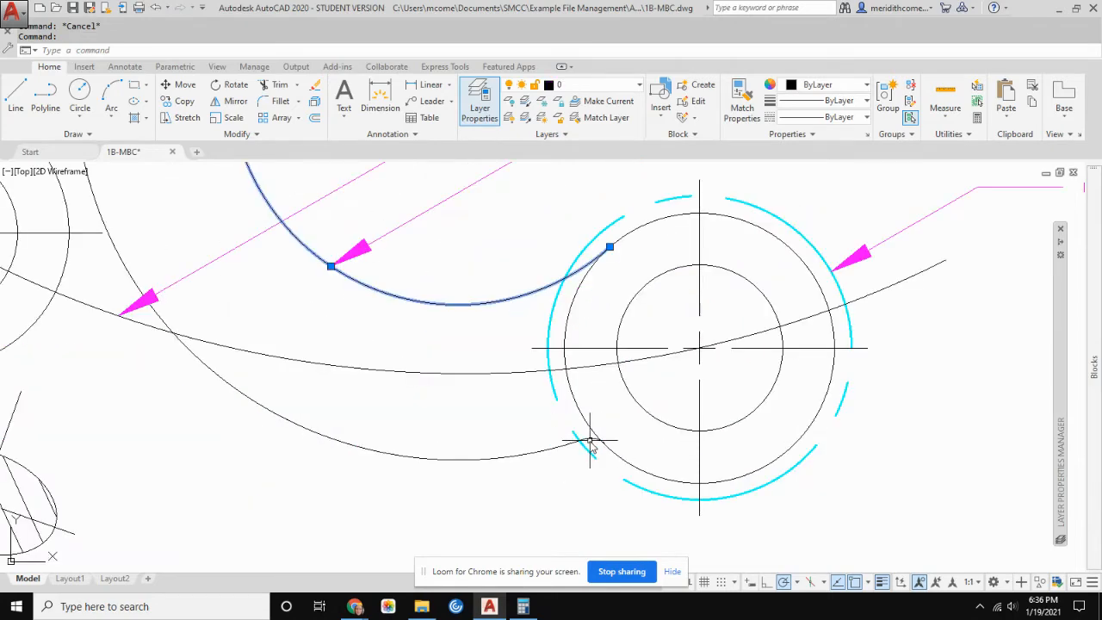
pyautogui.click(590, 438)
pyautogui.click(555, 452)
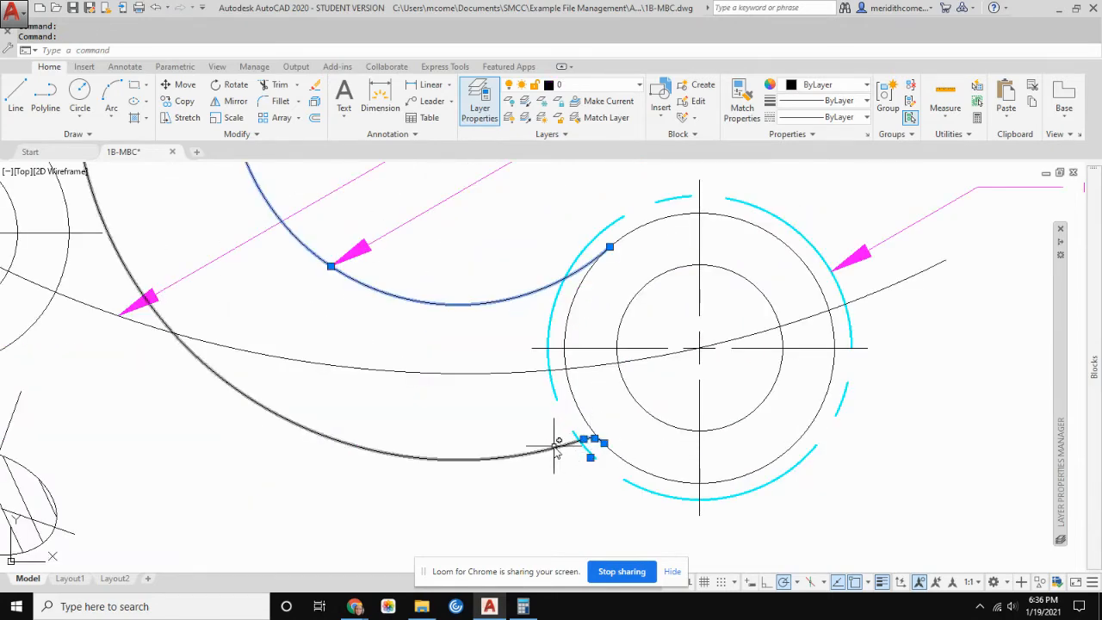
pyautogui.click(582, 411)
pyautogui.click(625, 383)
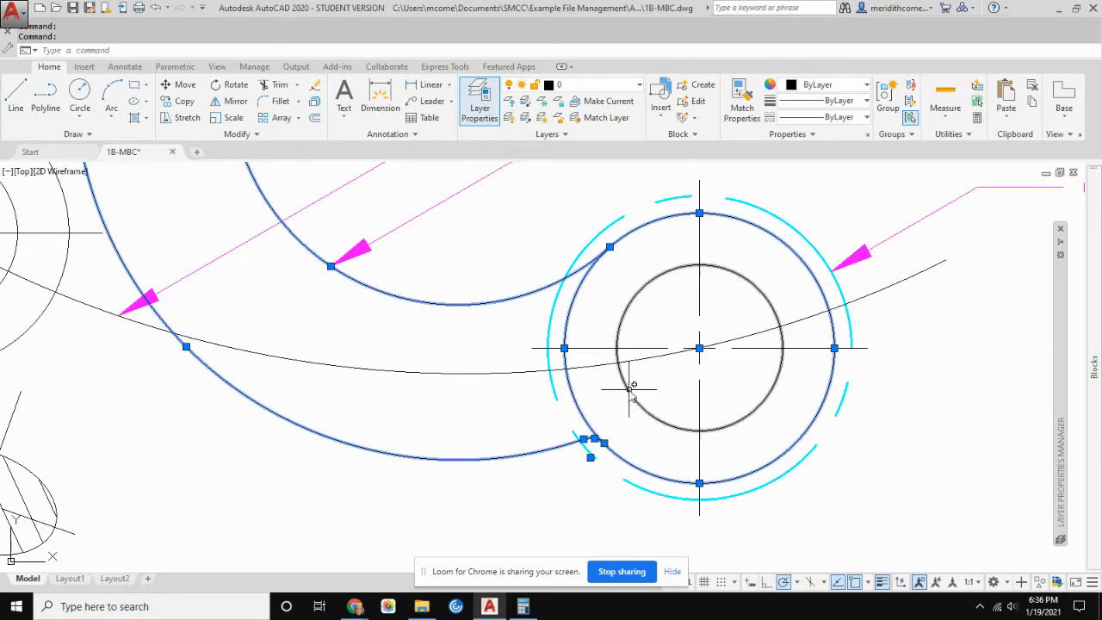
pyautogui.scroll(-5, 430, 285)
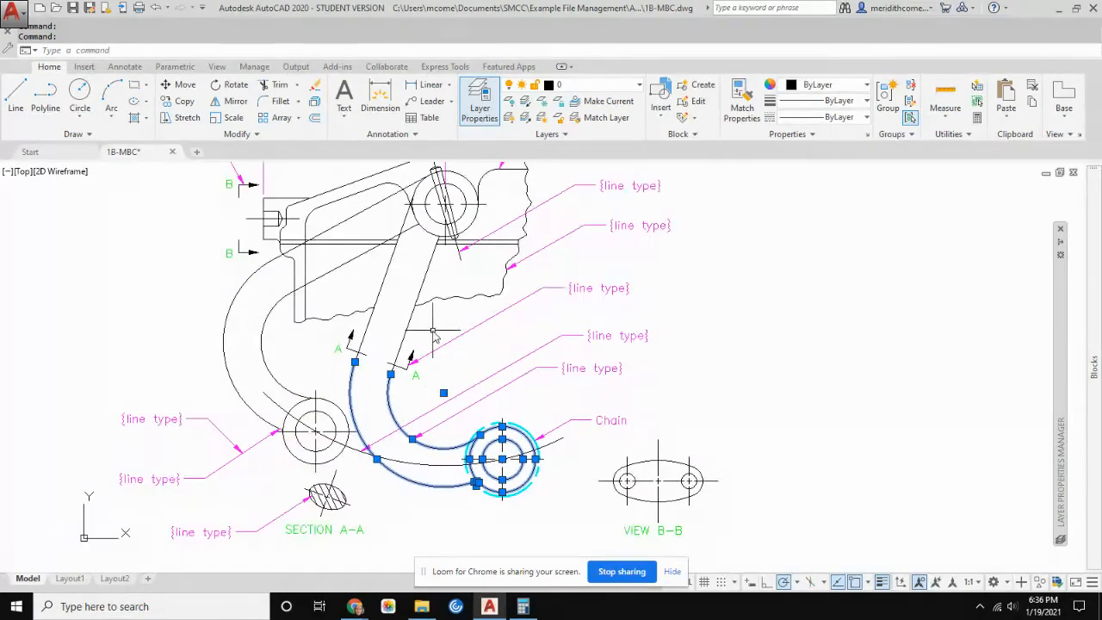
pyautogui.scroll(5, 437, 196)
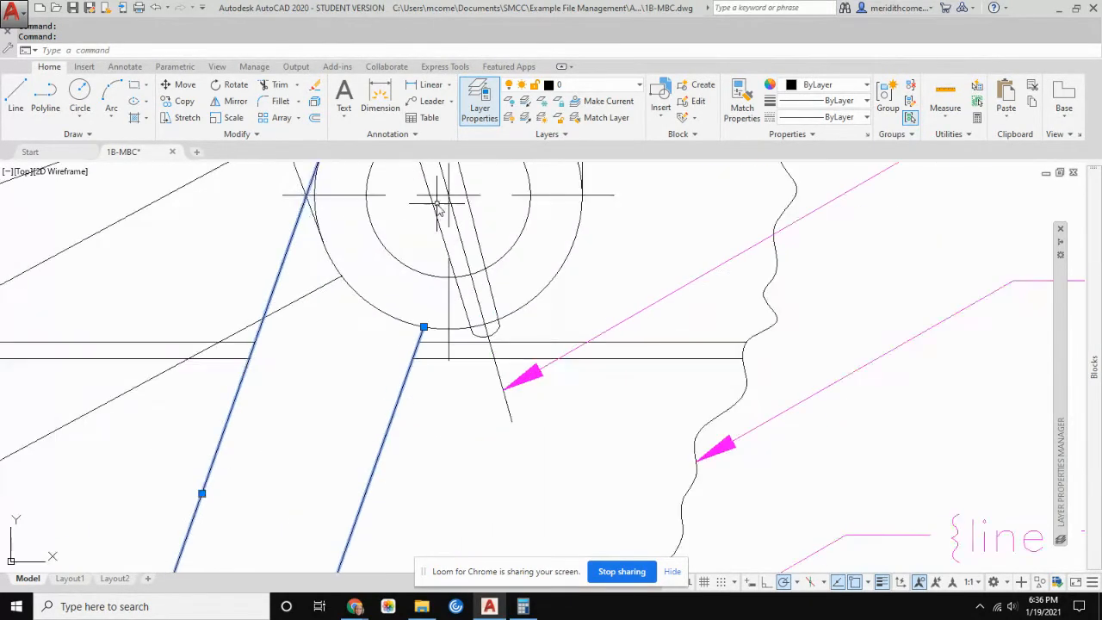
pyautogui.click(421, 353)
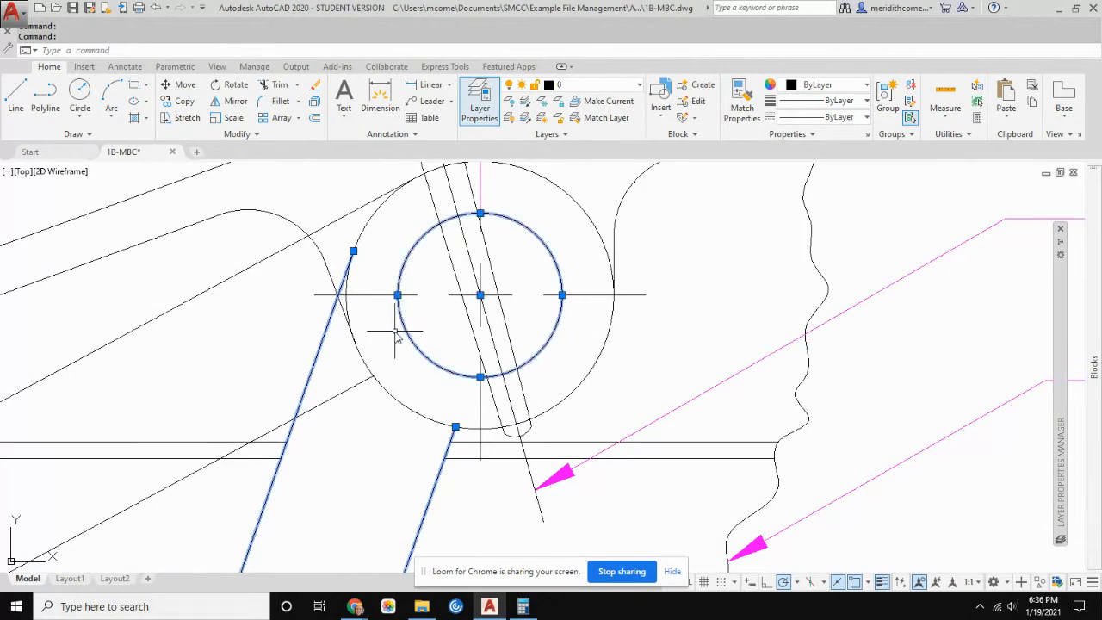
pyautogui.click(387, 391)
pyautogui.scroll(-2, 458, 248)
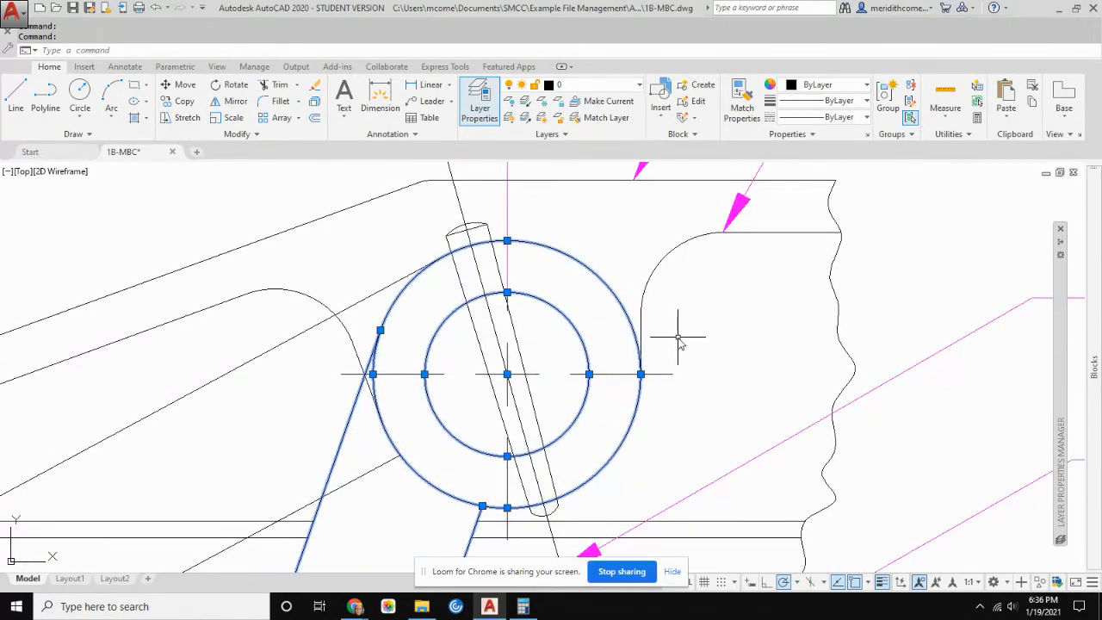
pyautogui.scroll(-2, 749, 366)
pyautogui.scroll(-4, 756, 413)
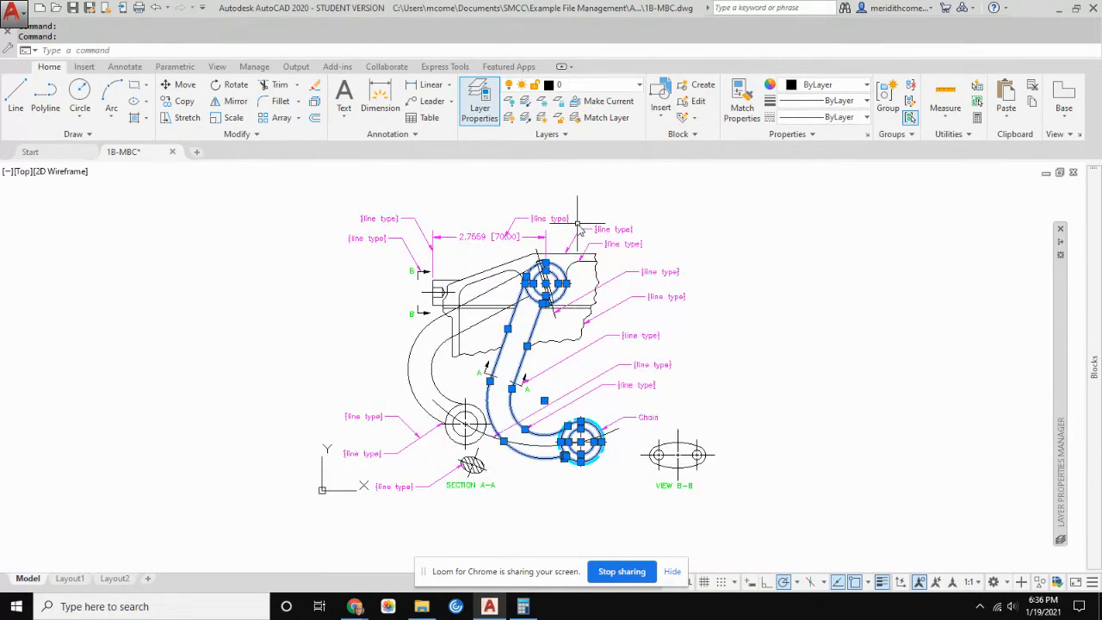
pyautogui.scroll(2, 591, 367)
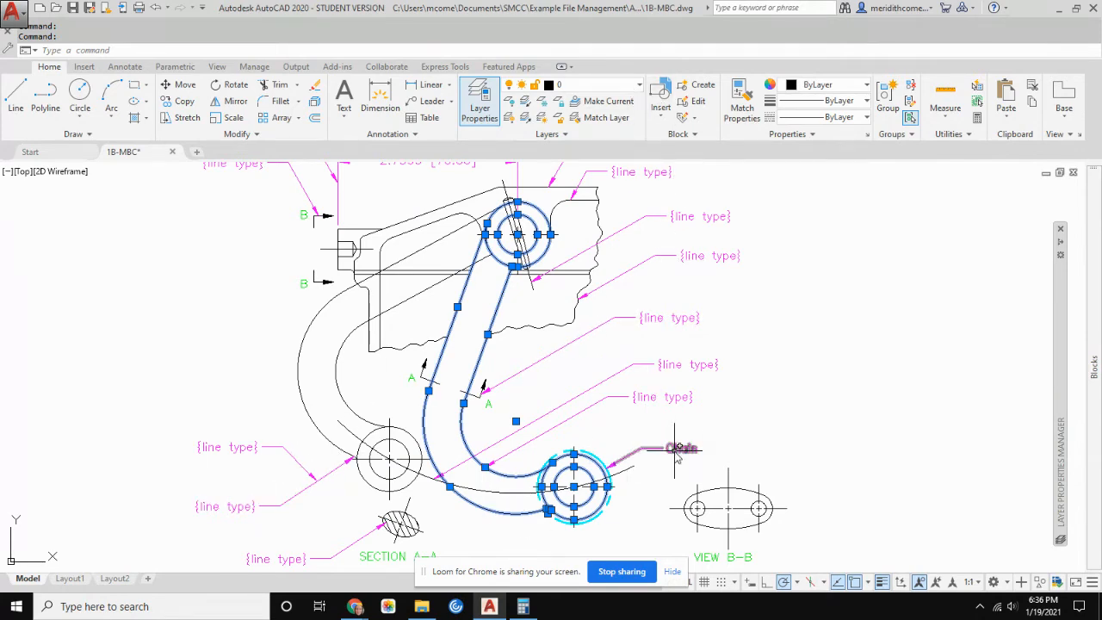
pyautogui.click(640, 86)
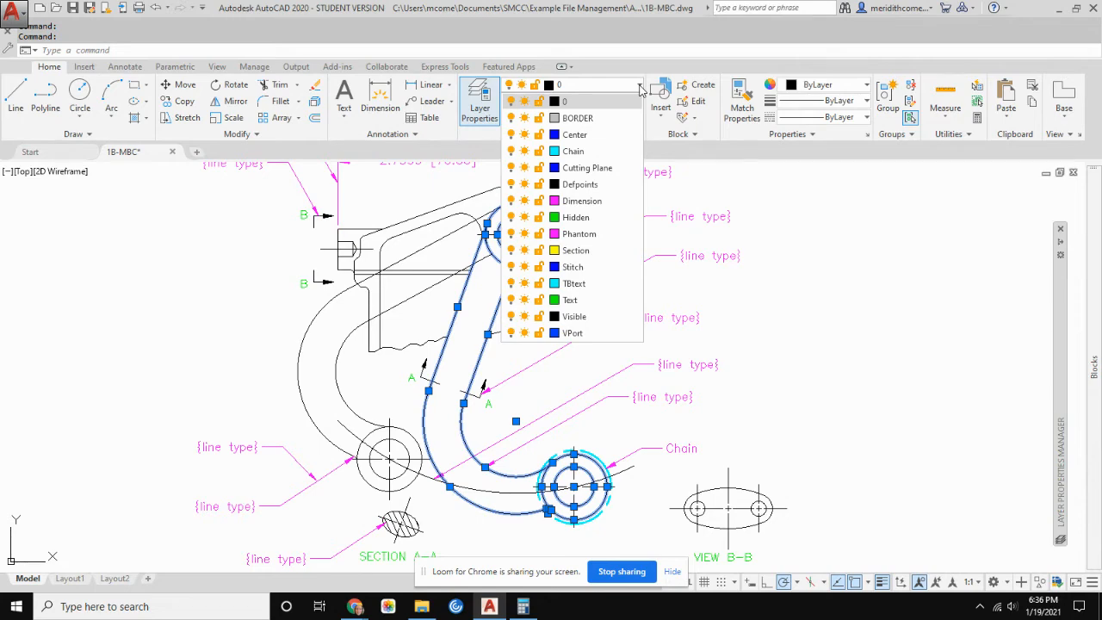
pyautogui.click(573, 316)
pyautogui.press('Escape')
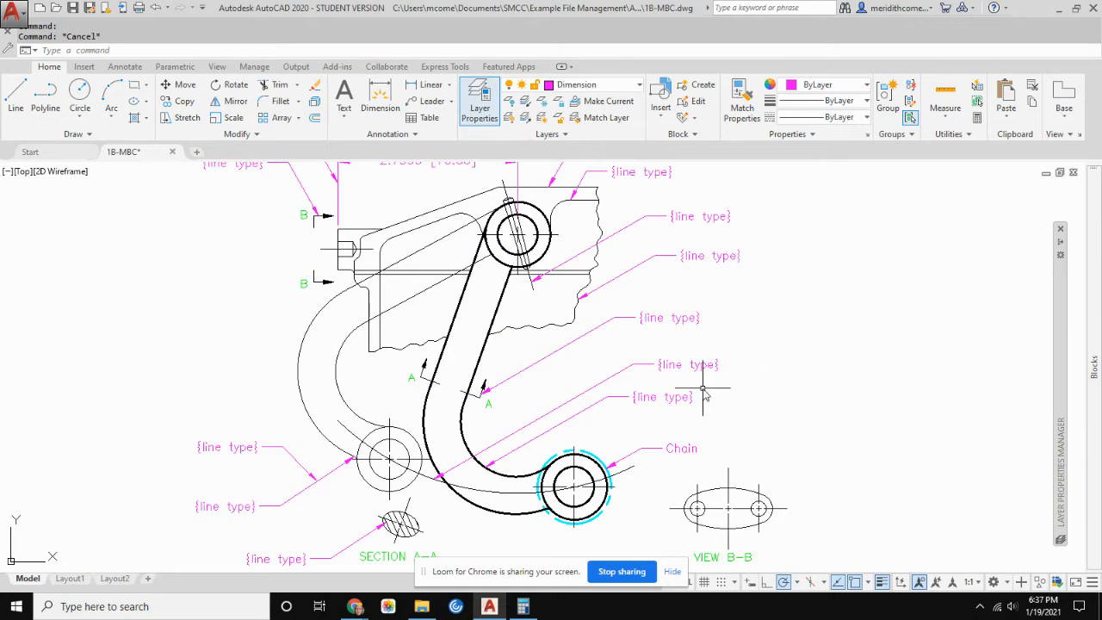
# - Make layer 0 the current layer
pyautogui.scroll(-2, 703, 392)
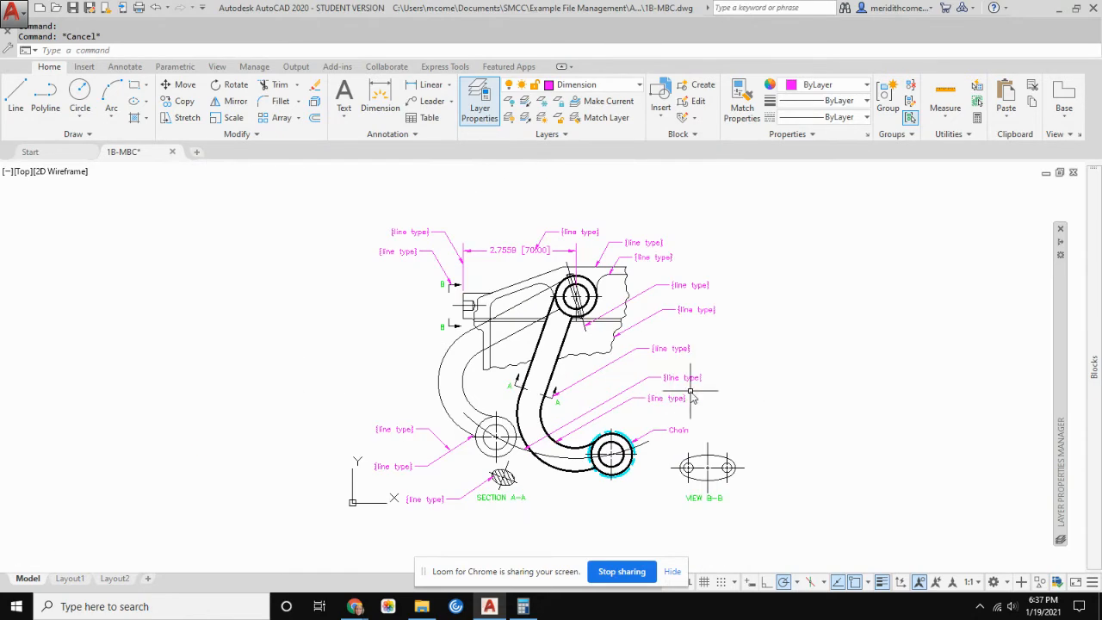
pyautogui.click(639, 89)
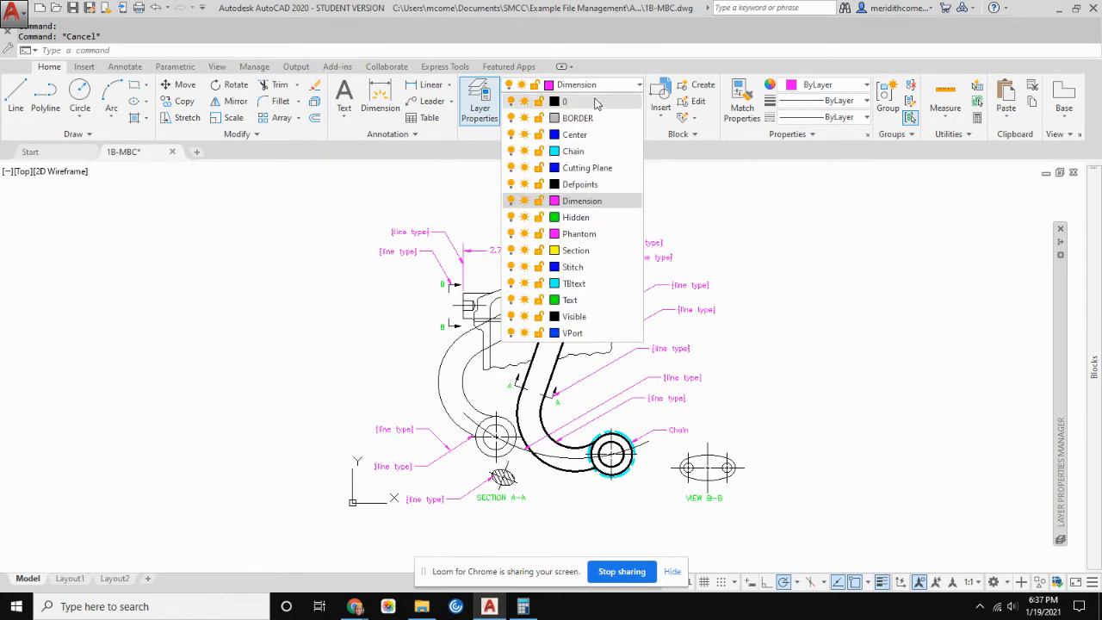
pyautogui.click(593, 101)
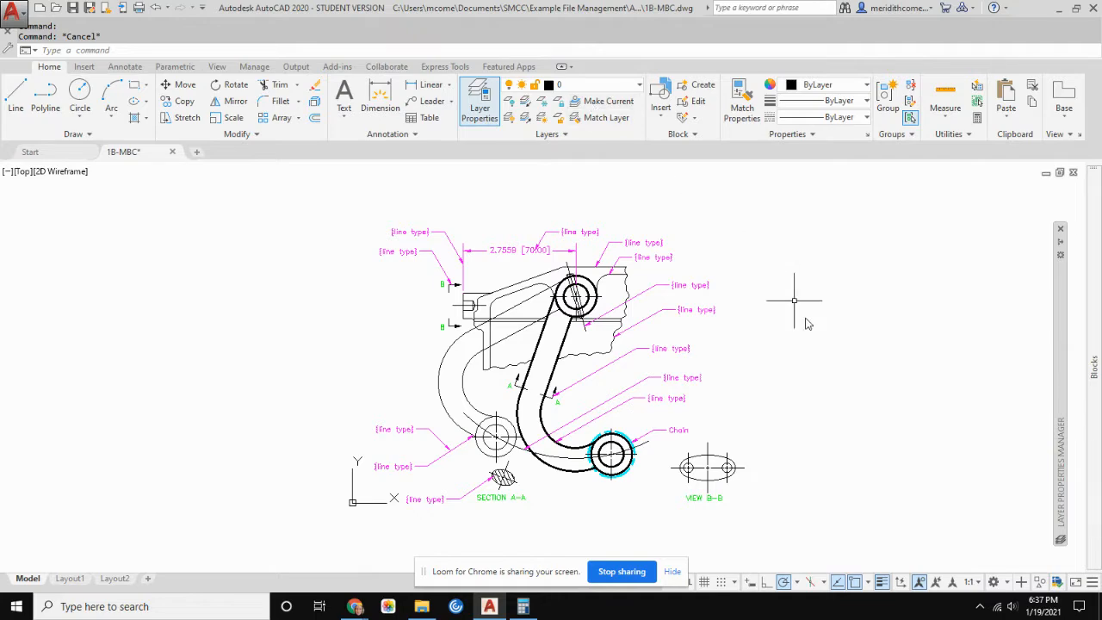
# - Select all layers in the layer manager and freeze every one except the current layer 0
pyautogui.moveTo(1061, 343)
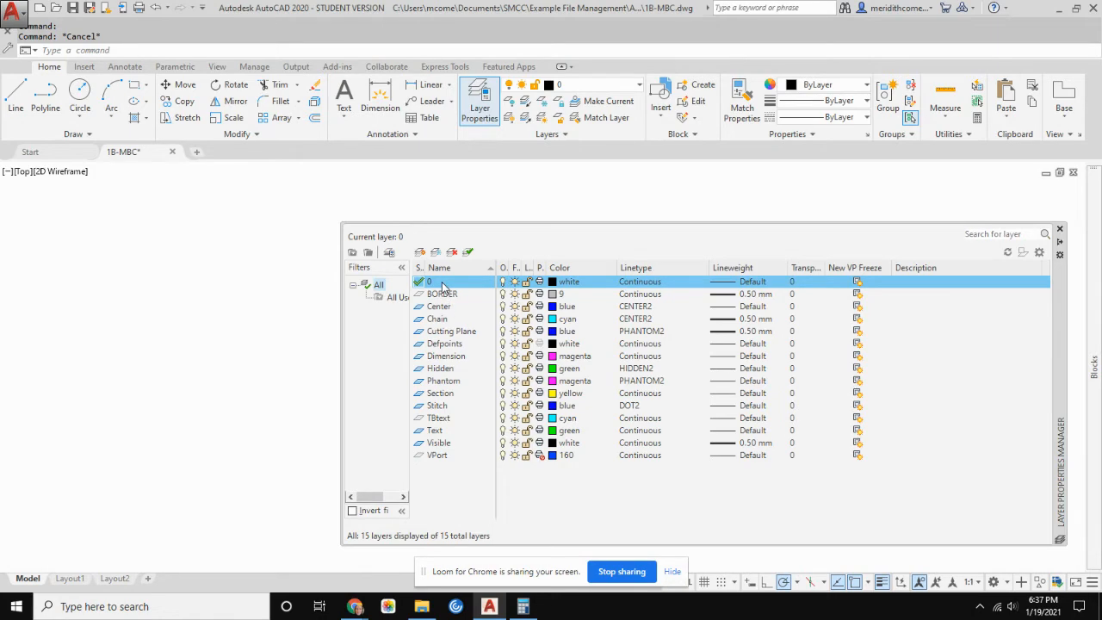
pyautogui.rightClick(390, 350)
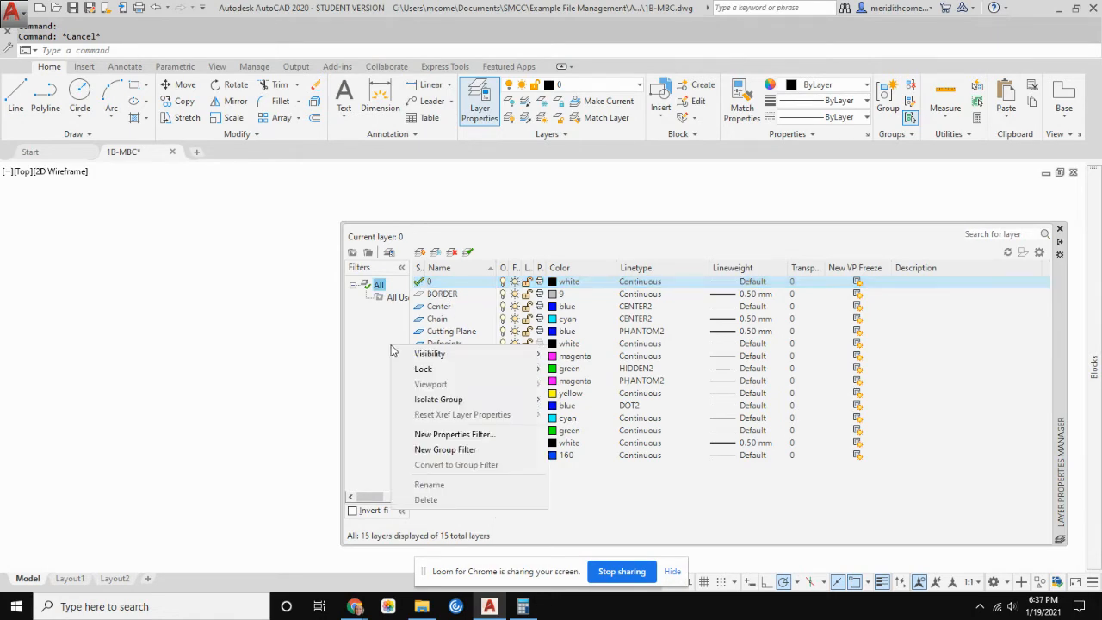
pyautogui.rightClick(438, 320)
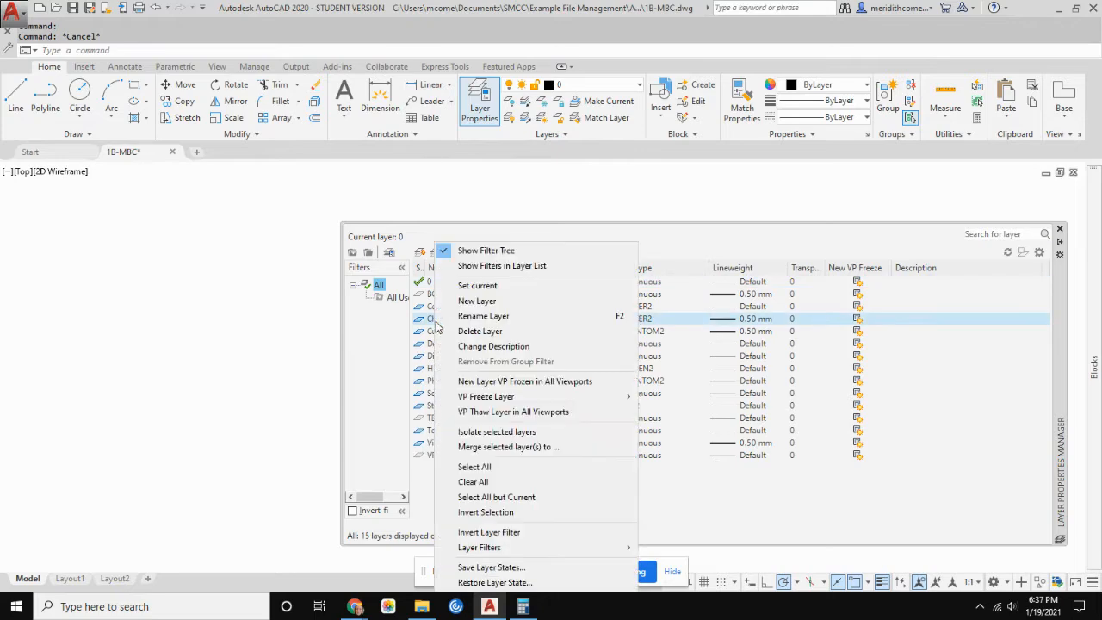
pyautogui.click(466, 467)
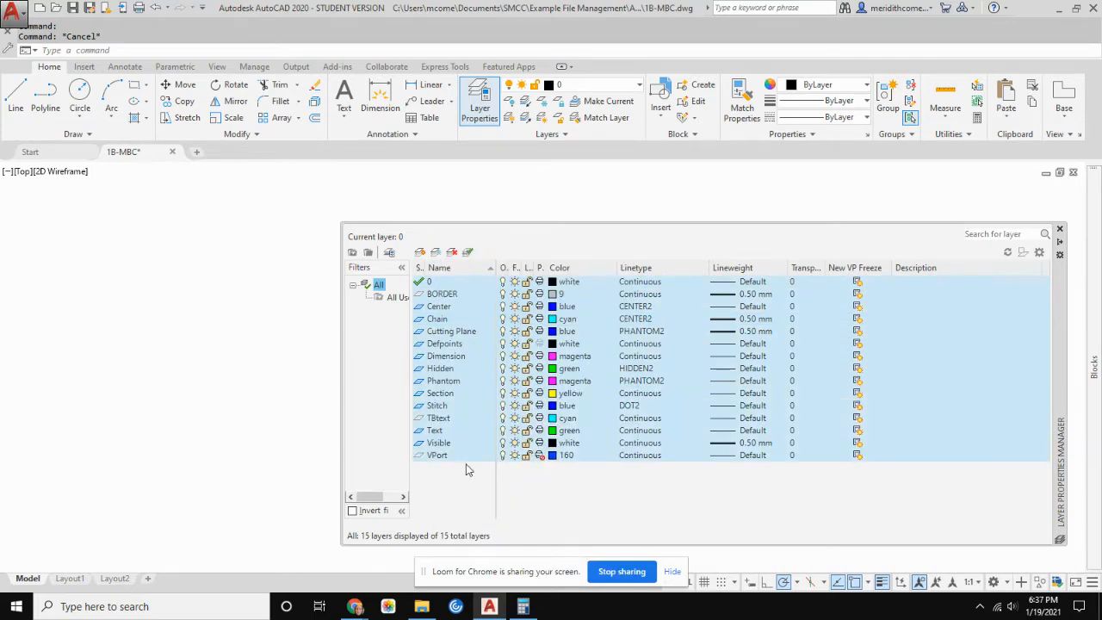
pyautogui.click(514, 381)
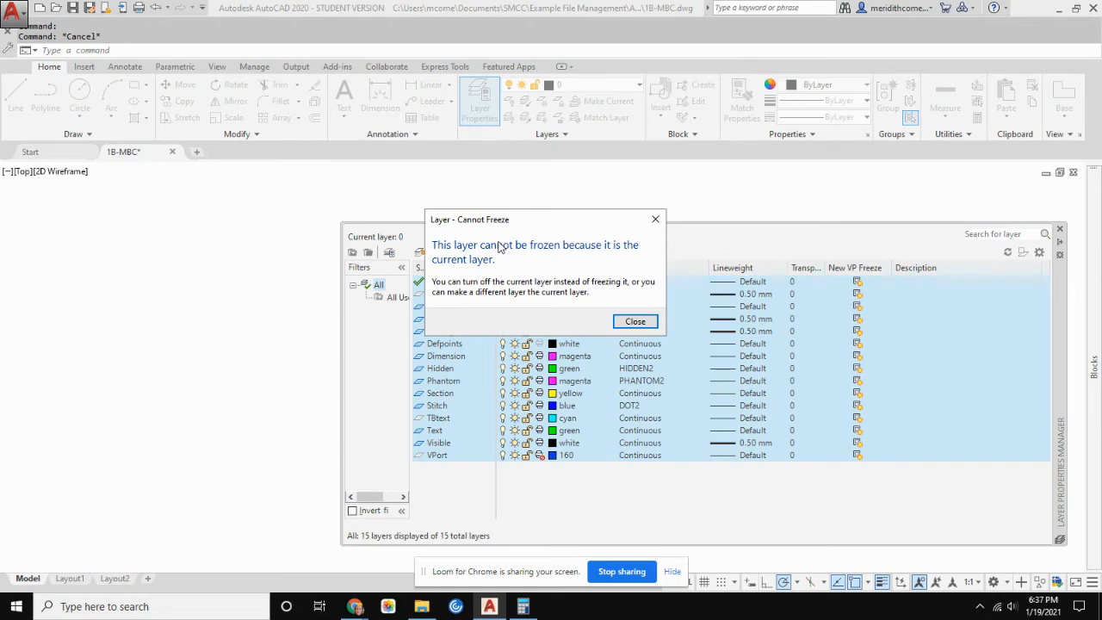
pyautogui.click(634, 321)
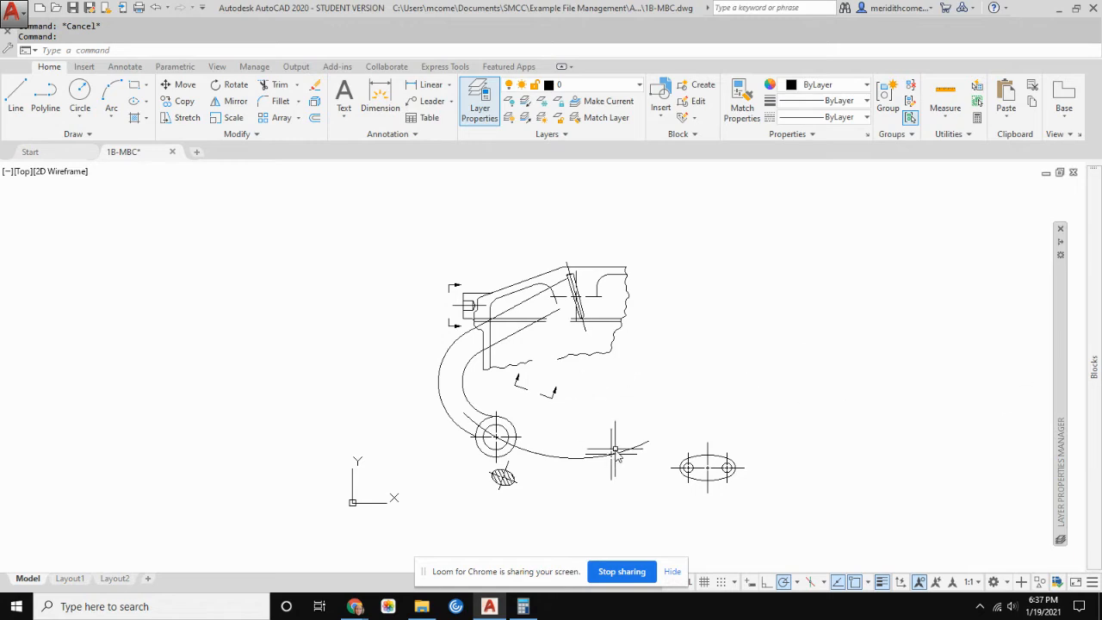
# - Move the oval outline arcs and the two small circles of View B-B to the Visible layer
pyautogui.scroll(2, 615, 449)
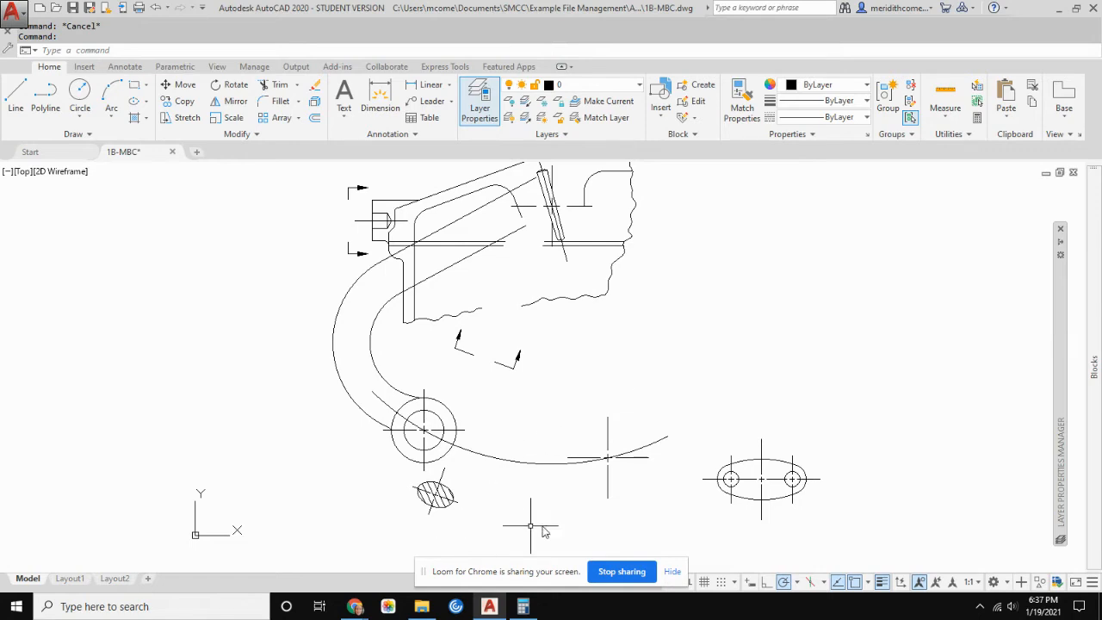
pyautogui.scroll(2, 780, 521)
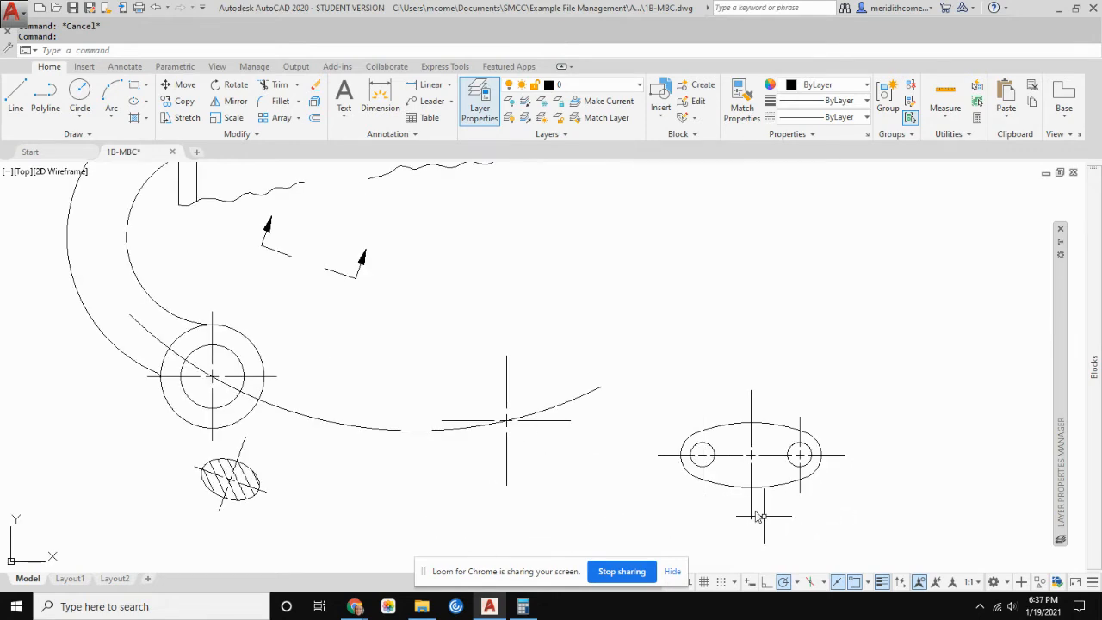
pyautogui.click(726, 489)
pyautogui.click(682, 454)
pyautogui.scroll(3, 693, 457)
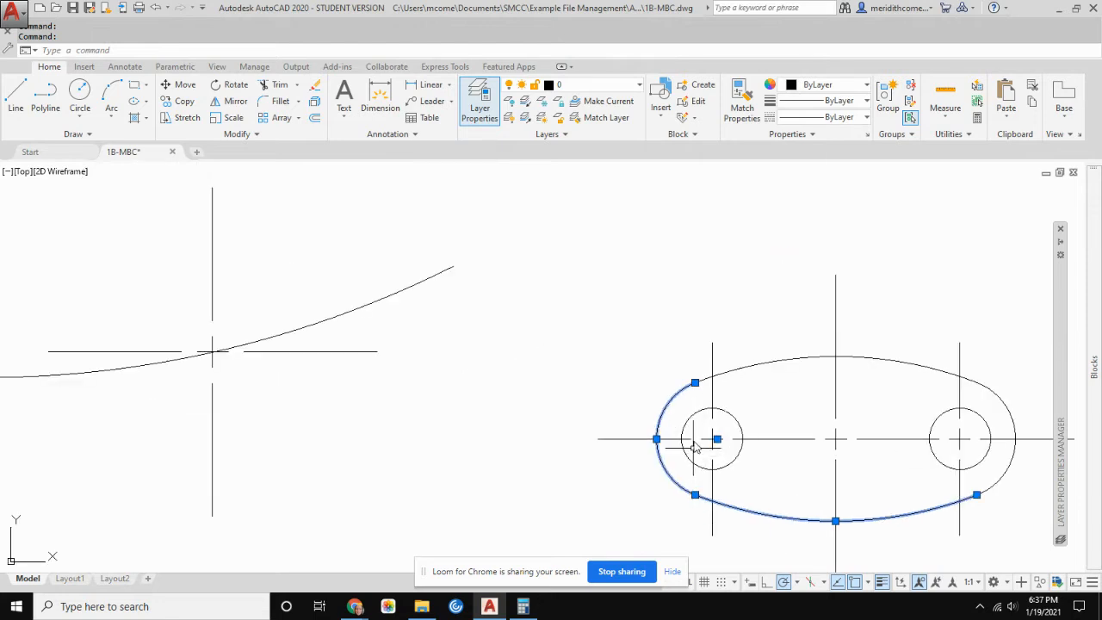
pyautogui.click(705, 413)
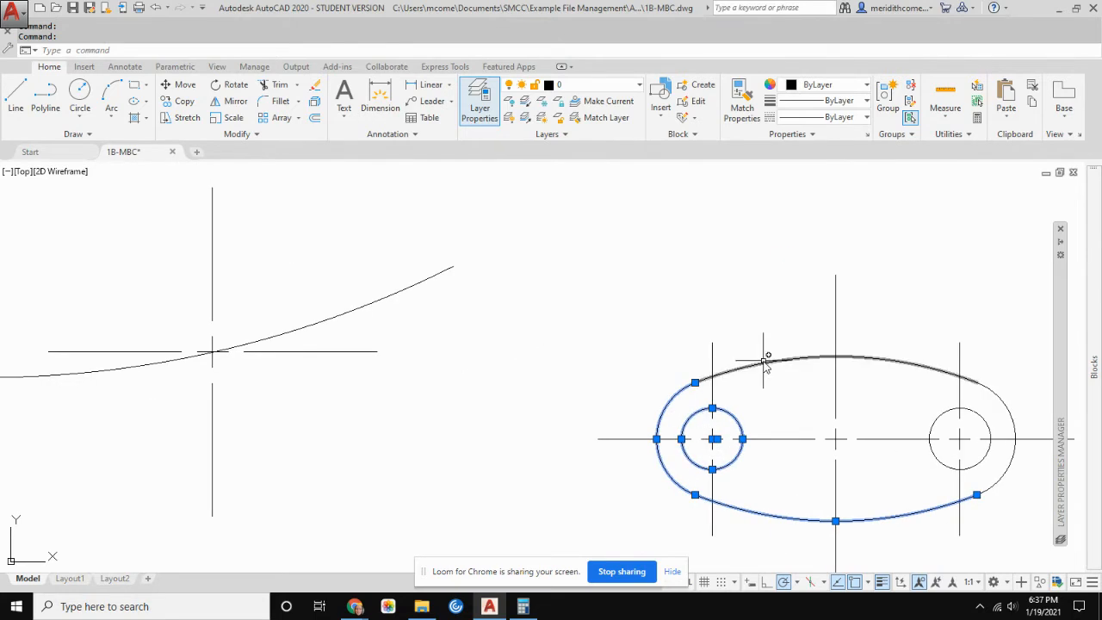
pyautogui.click(774, 363)
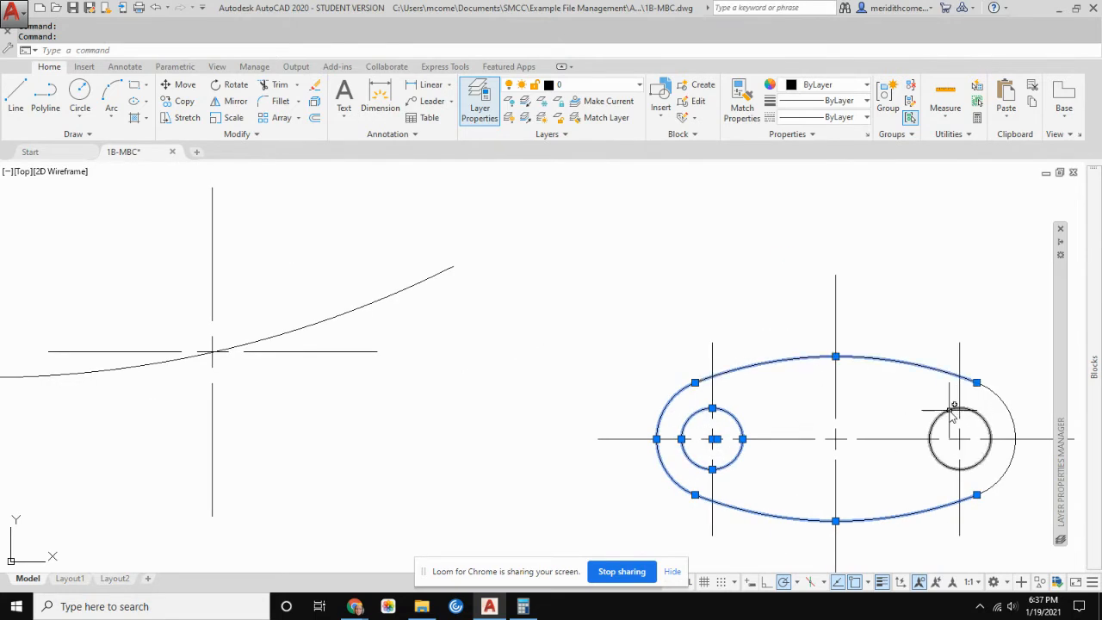
pyautogui.click(1004, 401)
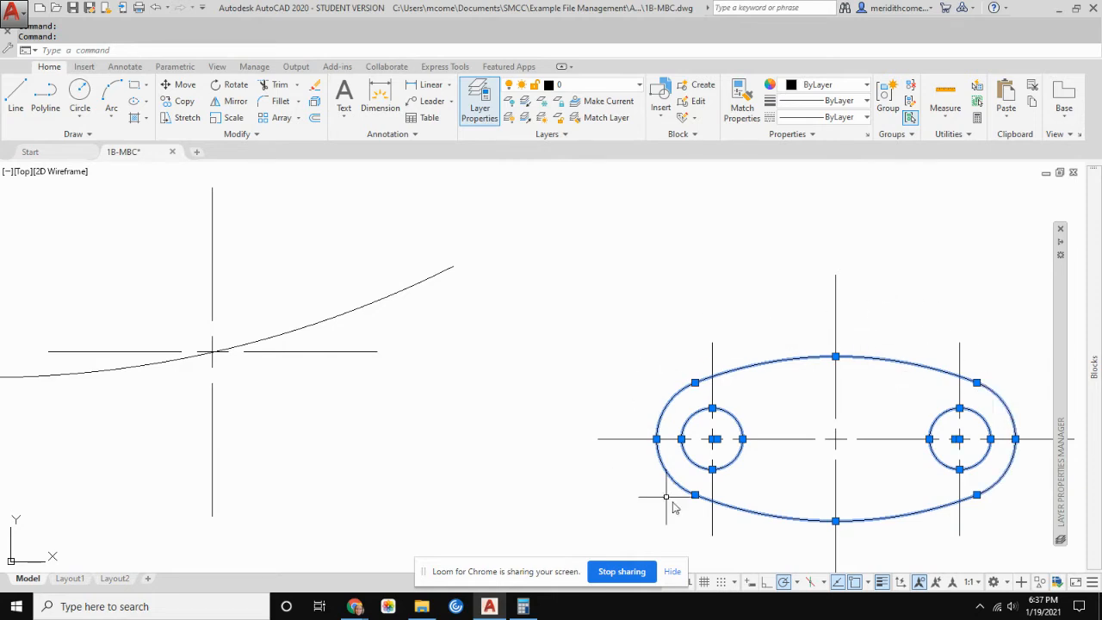
pyautogui.click(639, 85)
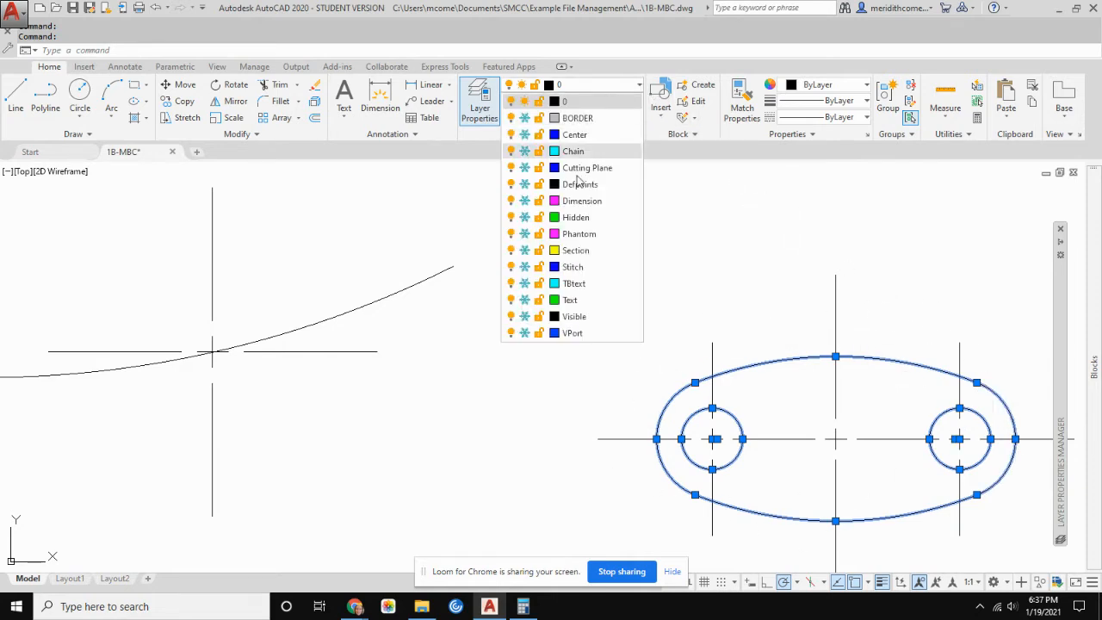
pyautogui.click(583, 317)
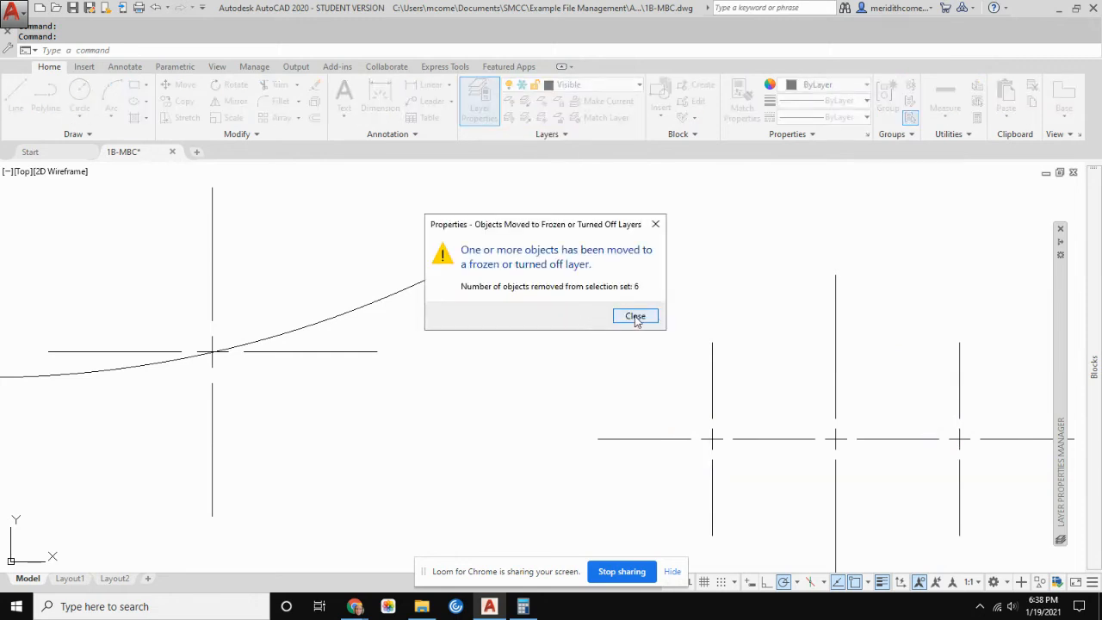
pyautogui.click(636, 317)
# - Move the center lines of View B-B, Section A-A and both lower handle ends, plus the curved travel path, to the Center layer
pyautogui.scroll(-2, 644, 308)
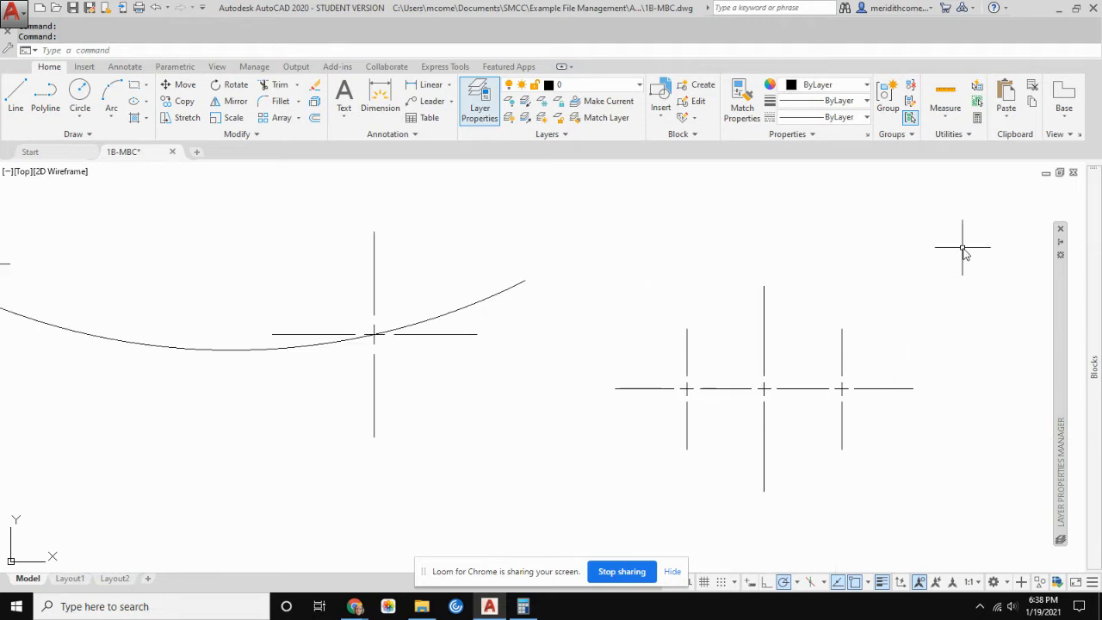
pyautogui.click(970, 201)
pyautogui.click(217, 513)
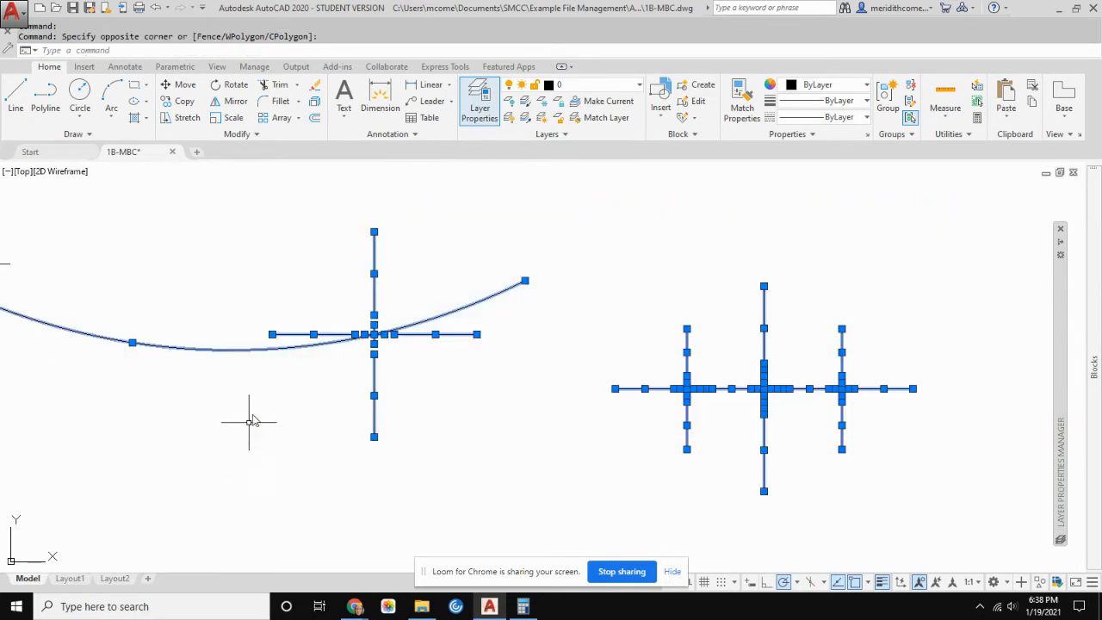
pyautogui.scroll(-2, 383, 452)
pyautogui.scroll(3, 383, 452)
pyautogui.click(372, 338)
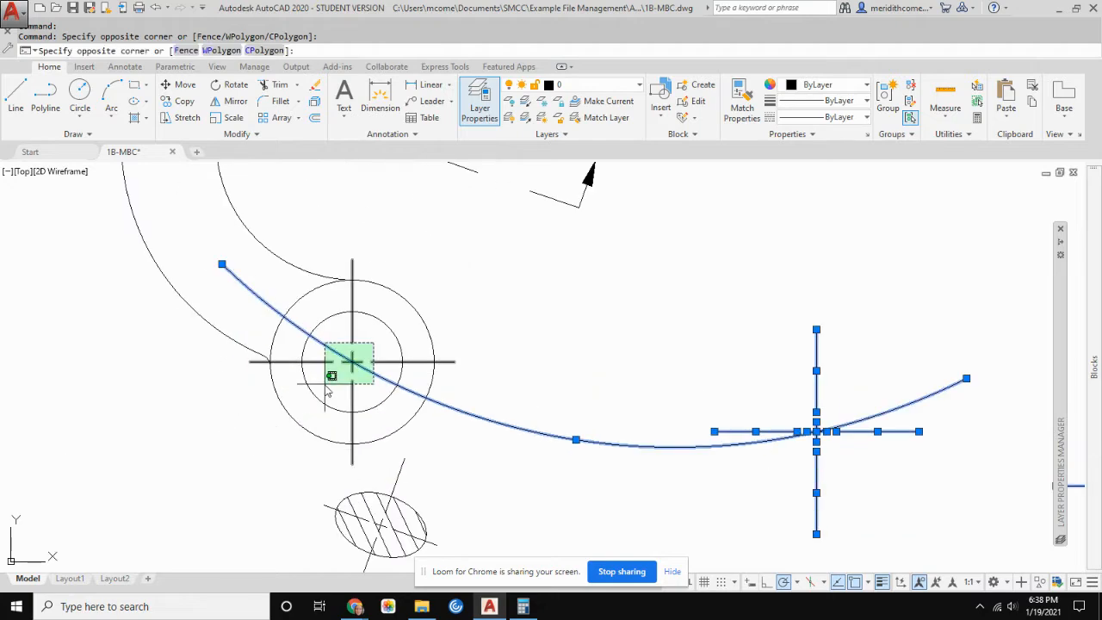
pyautogui.click(325, 388)
pyautogui.moveTo(435, 442)
pyautogui.mouseDown(button='middle')
pyautogui.moveTo(516, 307)
pyautogui.moveTo(516, 273)
pyautogui.mouseUp(button='middle')
pyautogui.scroll(3, 465, 345)
pyautogui.click(463, 301)
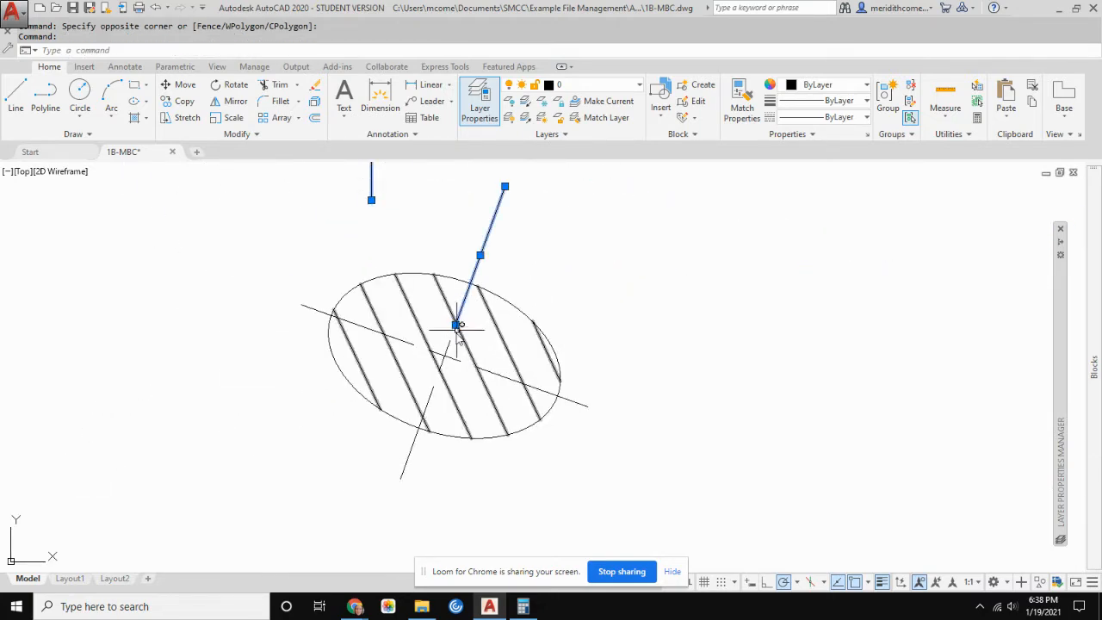
pyautogui.click(443, 358)
pyautogui.click(464, 363)
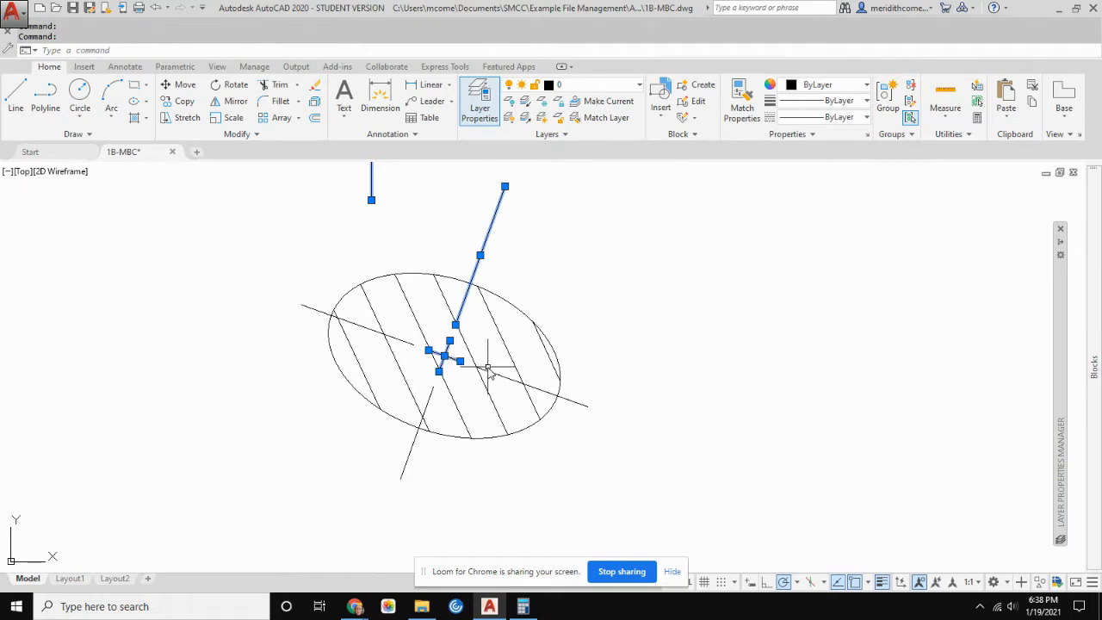
pyautogui.click(489, 373)
pyautogui.click(428, 405)
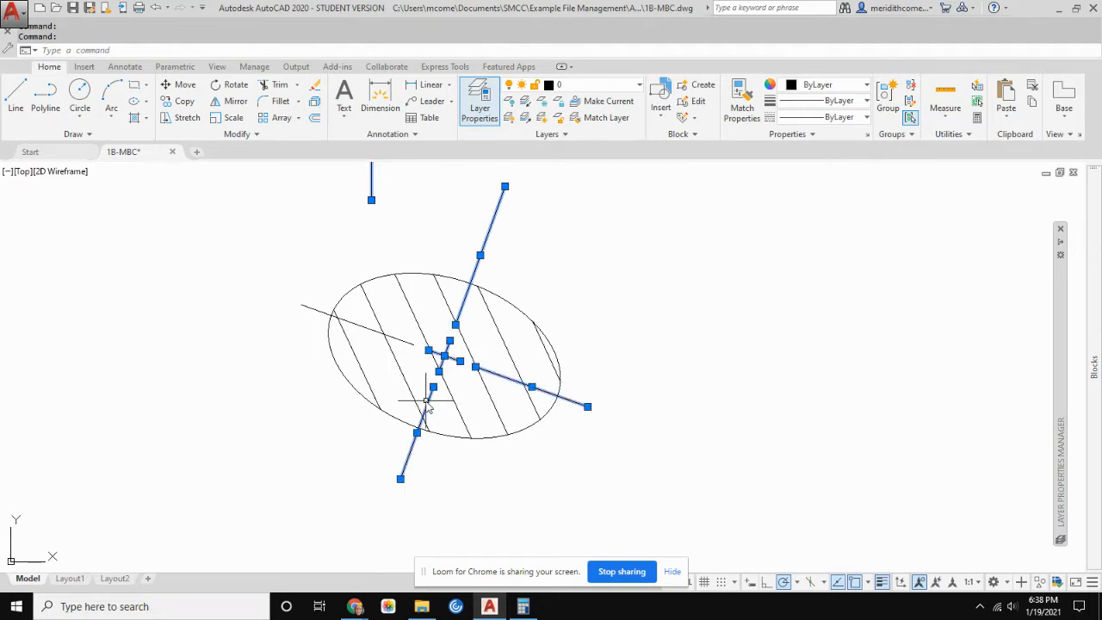
pyautogui.click(405, 341)
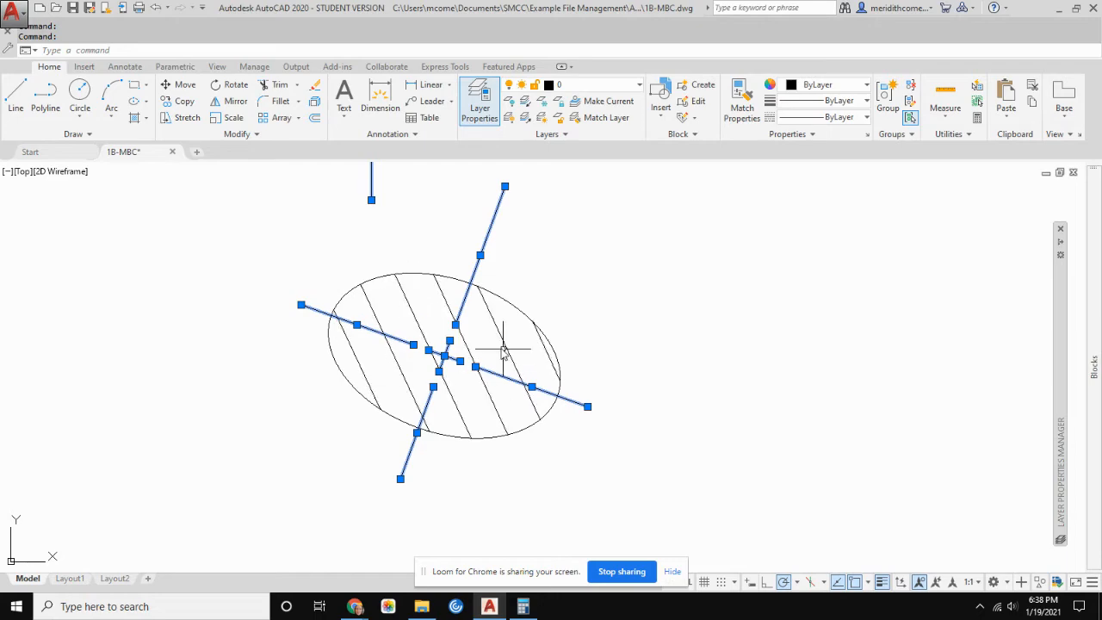
pyautogui.scroll(-5, 556, 353)
pyautogui.scroll(-2, 603, 404)
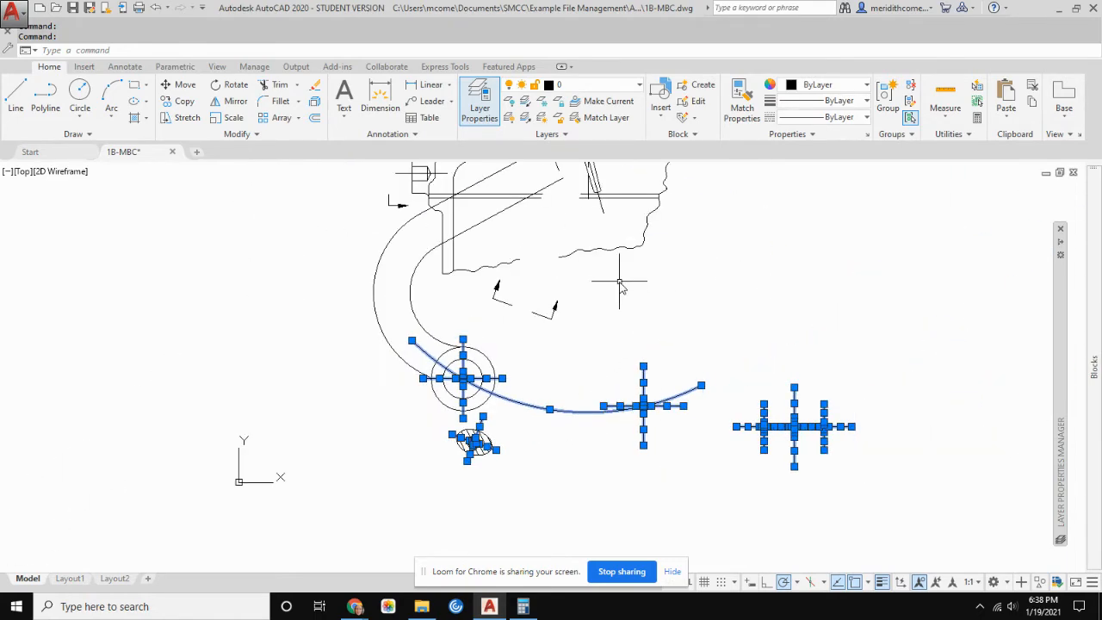
pyautogui.click(638, 86)
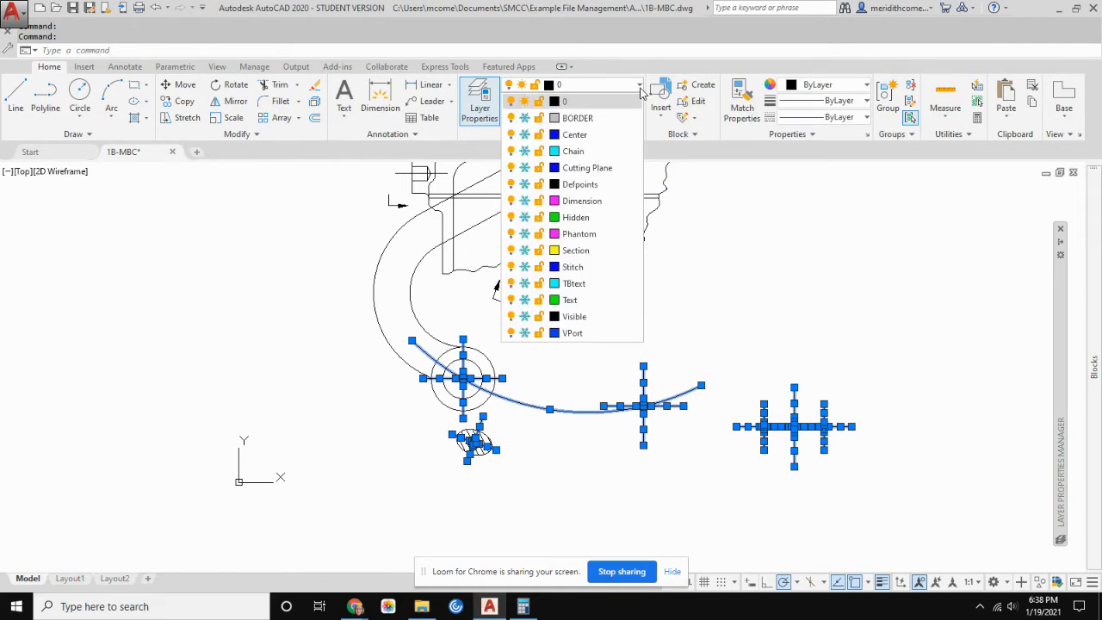
pyautogui.click(576, 135)
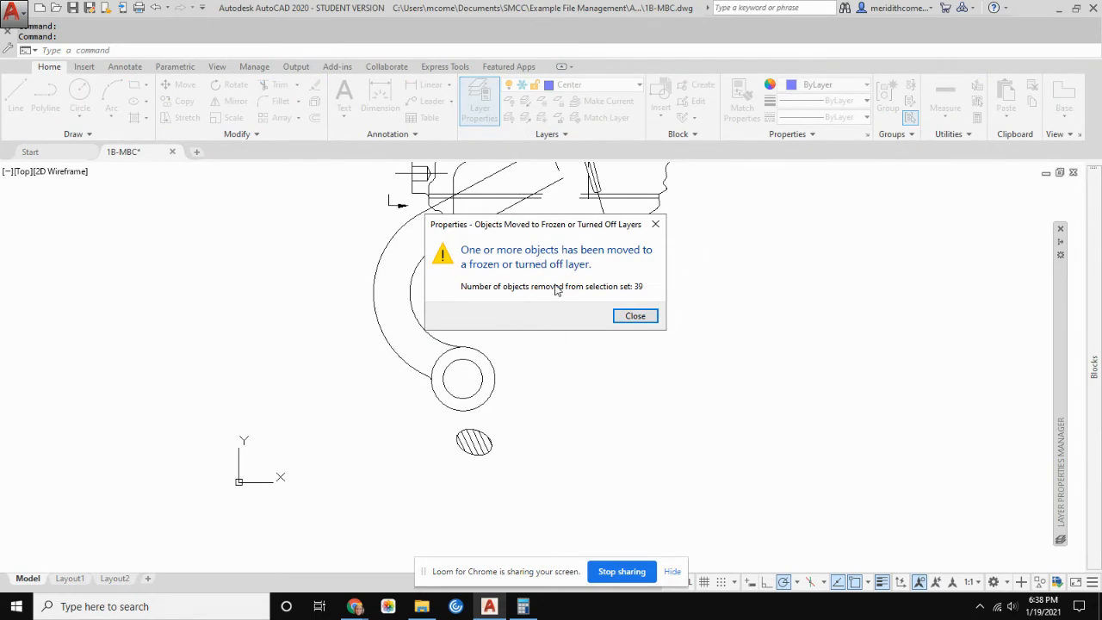
pyautogui.click(638, 317)
# - Move the handle's alternate-position outline, including its arcs, straight edges and end circles, to the Phantom layer
pyautogui.click(466, 344)
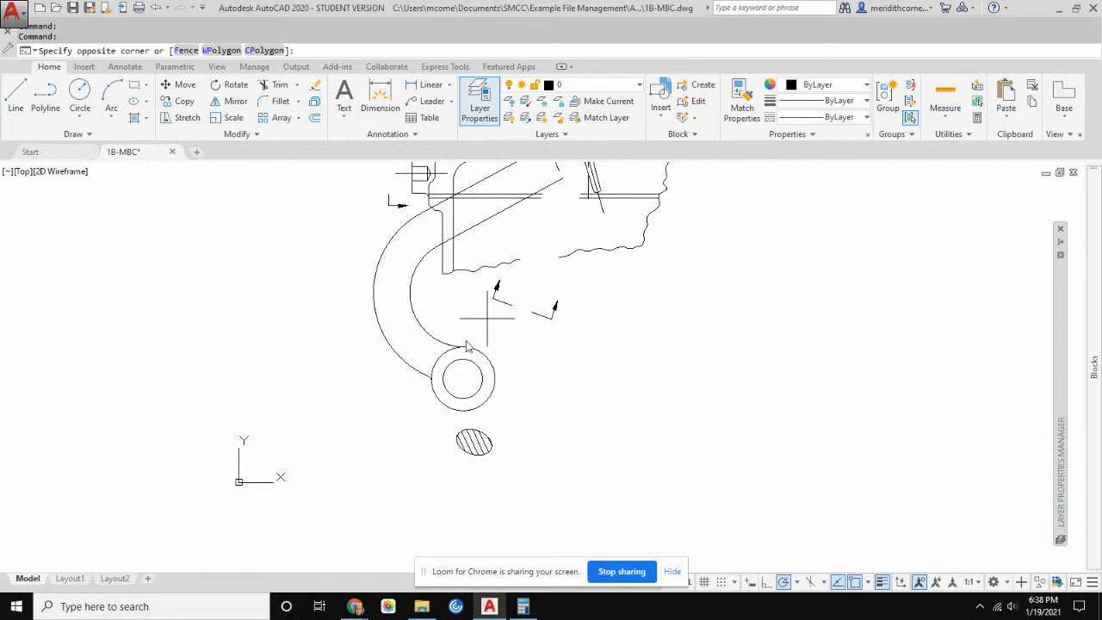
pyautogui.click(371, 394)
pyautogui.moveTo(577, 303); pyautogui.dragTo(584, 383, button='middle')
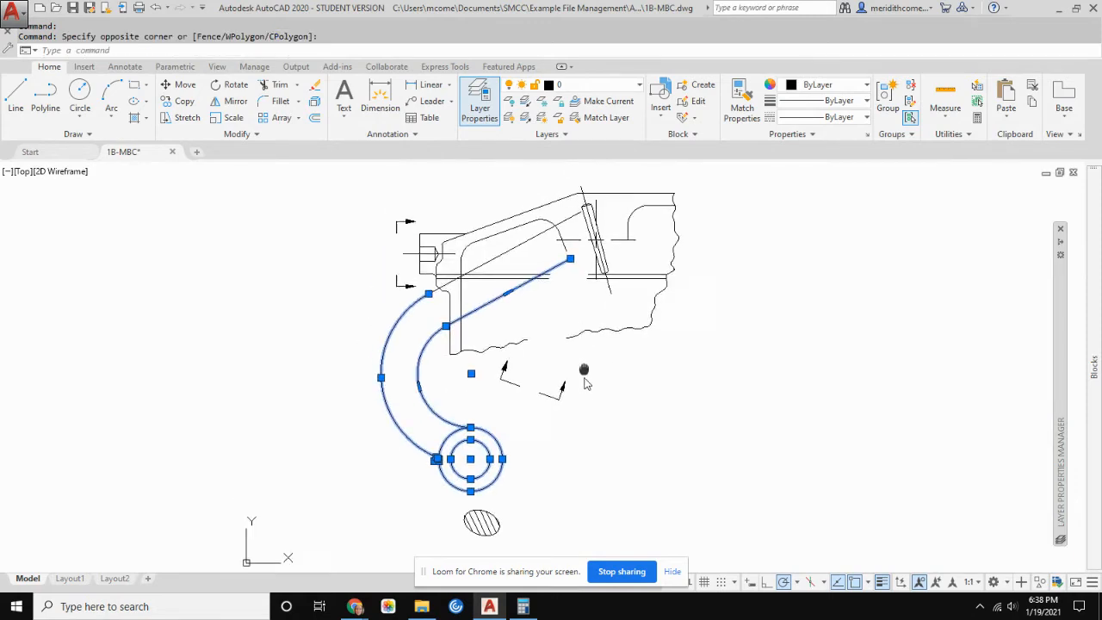
pyautogui.scroll(2, 584, 383)
pyautogui.click(529, 256)
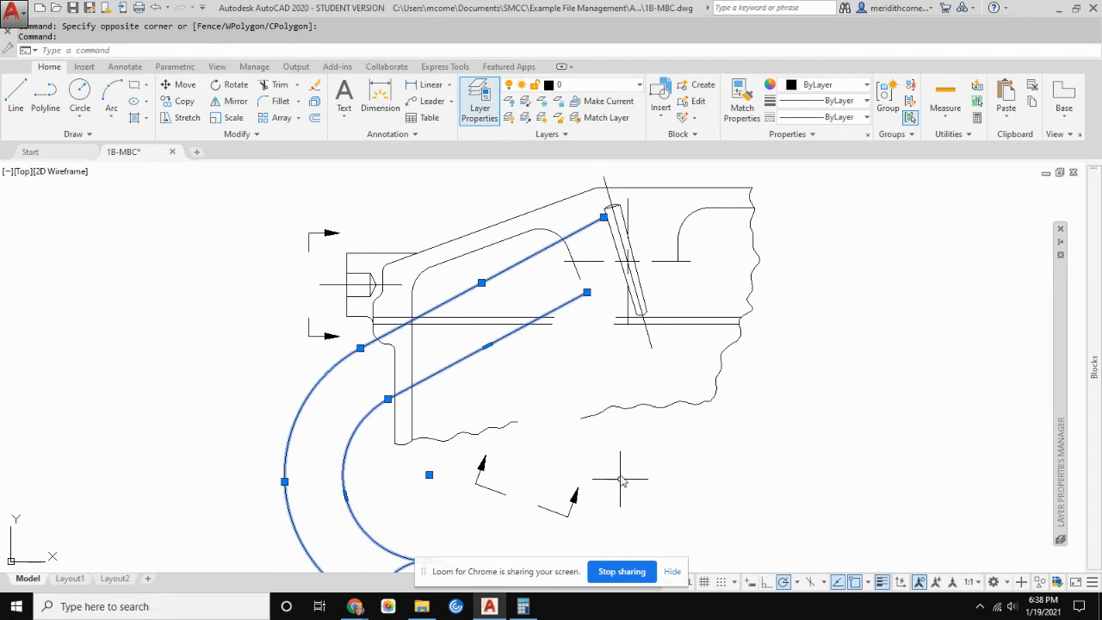
pyautogui.click(639, 85)
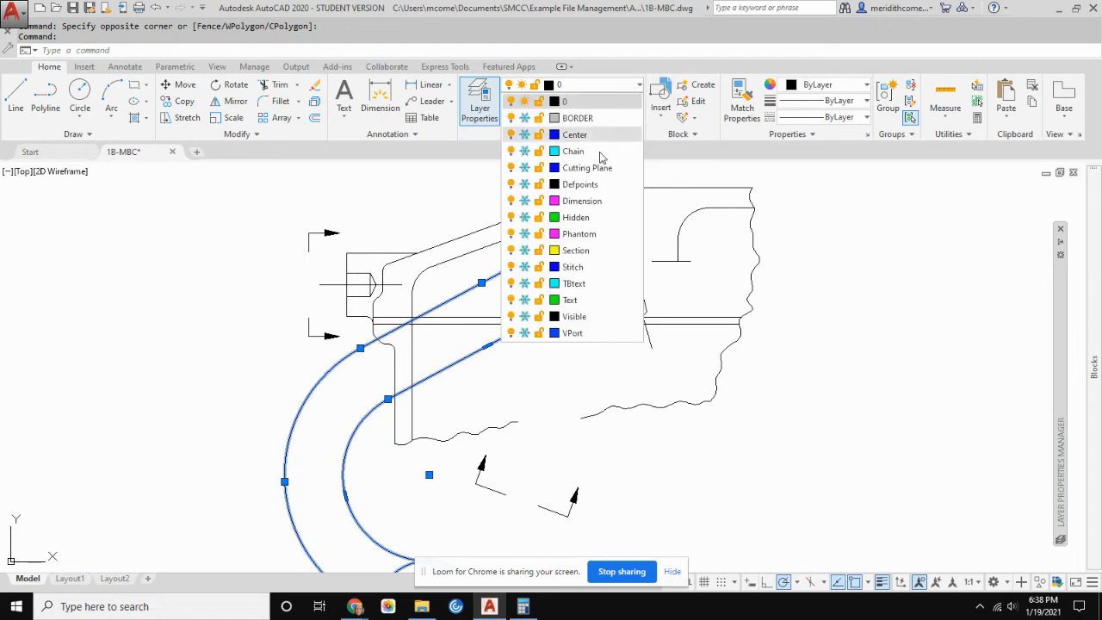
pyautogui.click(586, 234)
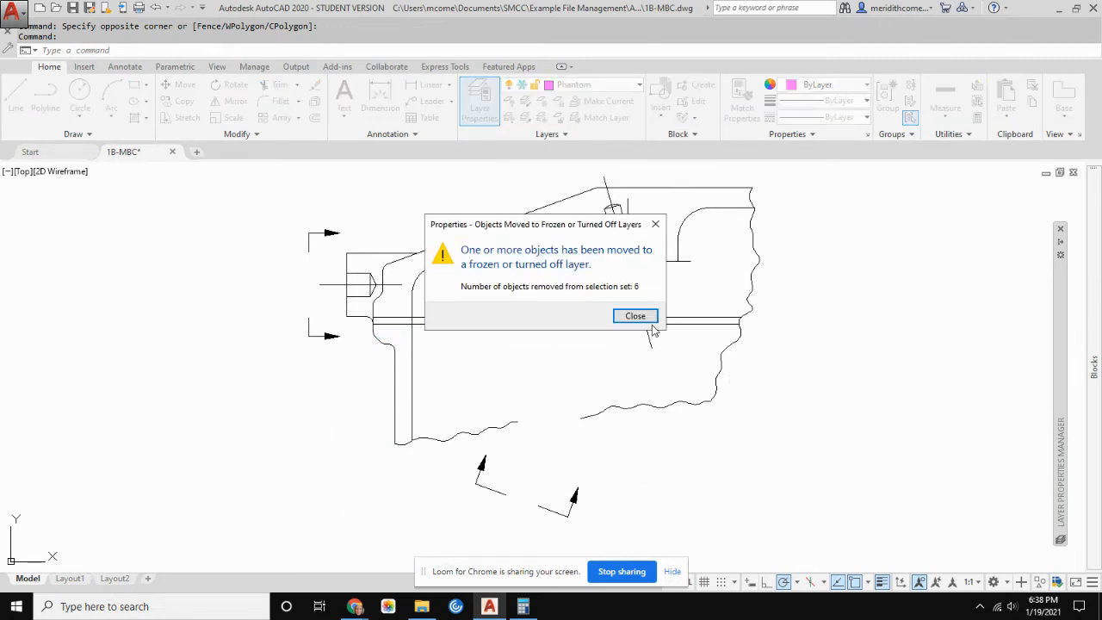
pyautogui.click(637, 316)
# - Move the four cutting-plane arrow lines beside and below the main view to the Cutting Plane layer
pyautogui.click(321, 207)
pyautogui.click(292, 250)
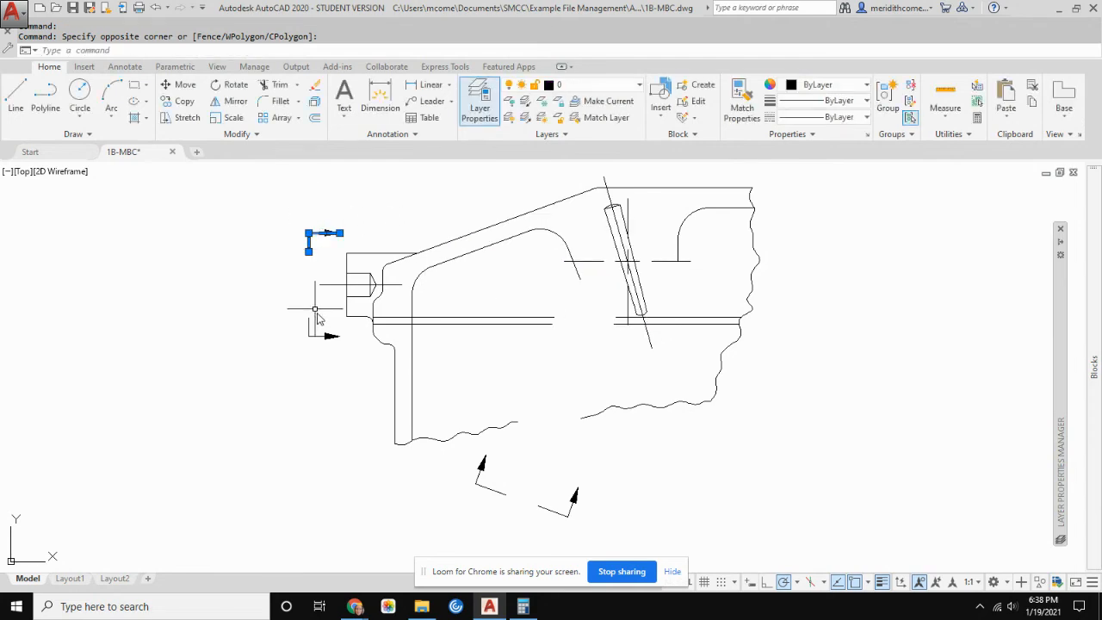
pyautogui.click(328, 313)
pyautogui.click(291, 362)
pyautogui.click(616, 474)
pyautogui.click(445, 527)
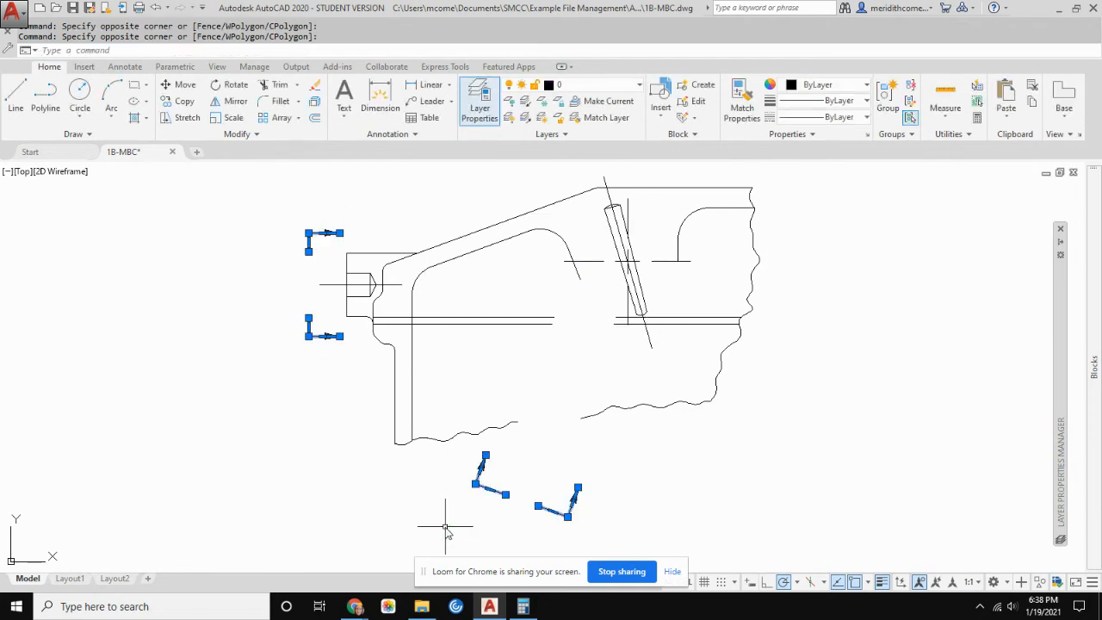
pyautogui.click(624, 84)
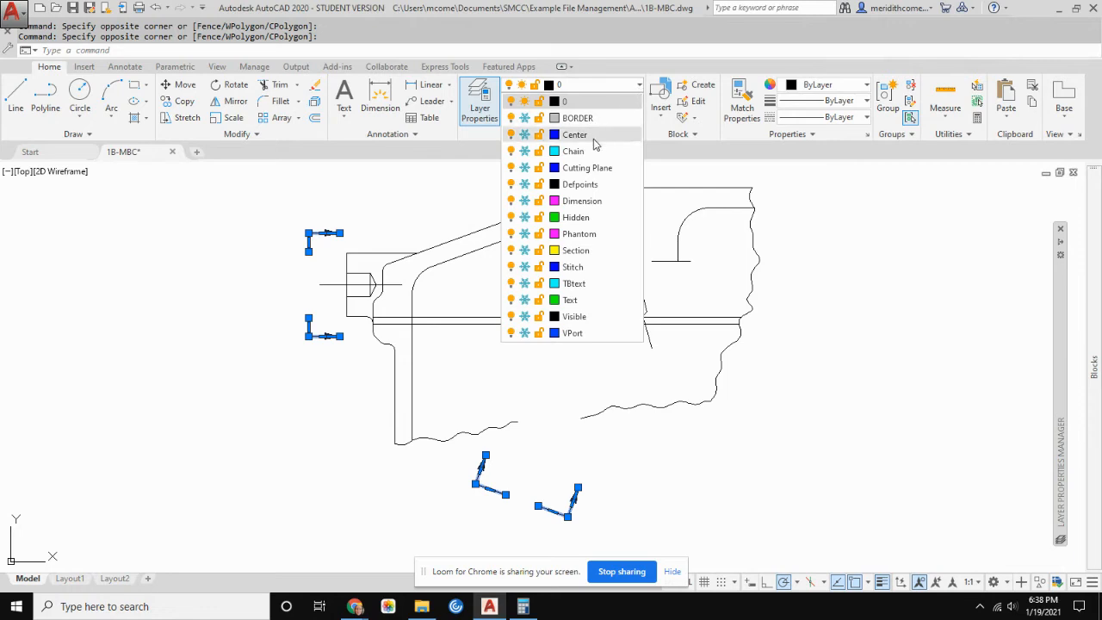
pyautogui.click(599, 171)
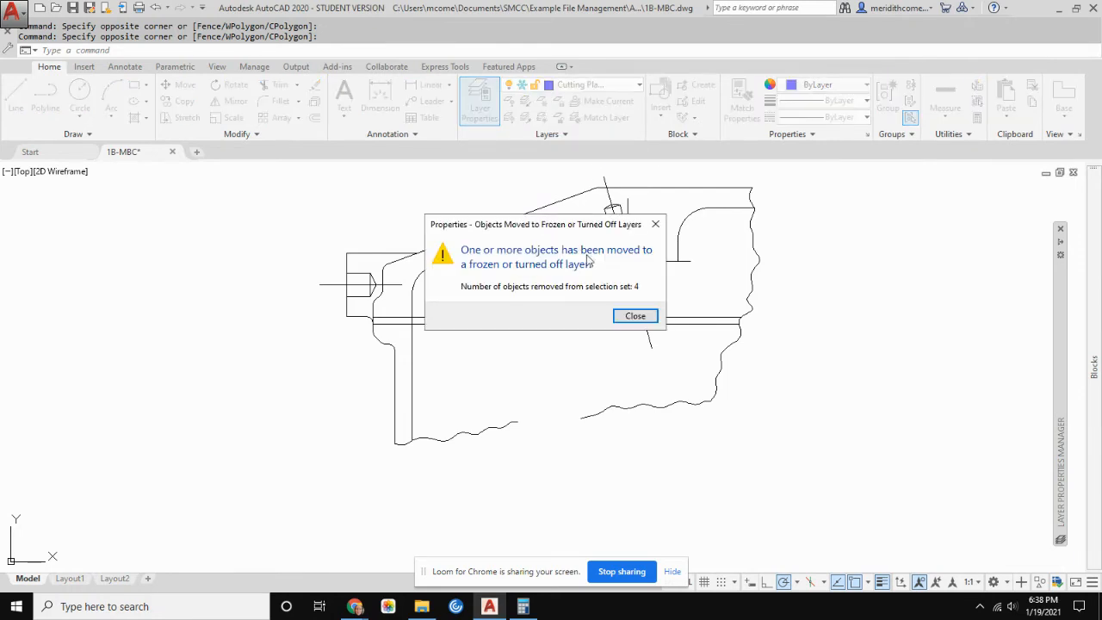
pyautogui.click(641, 315)
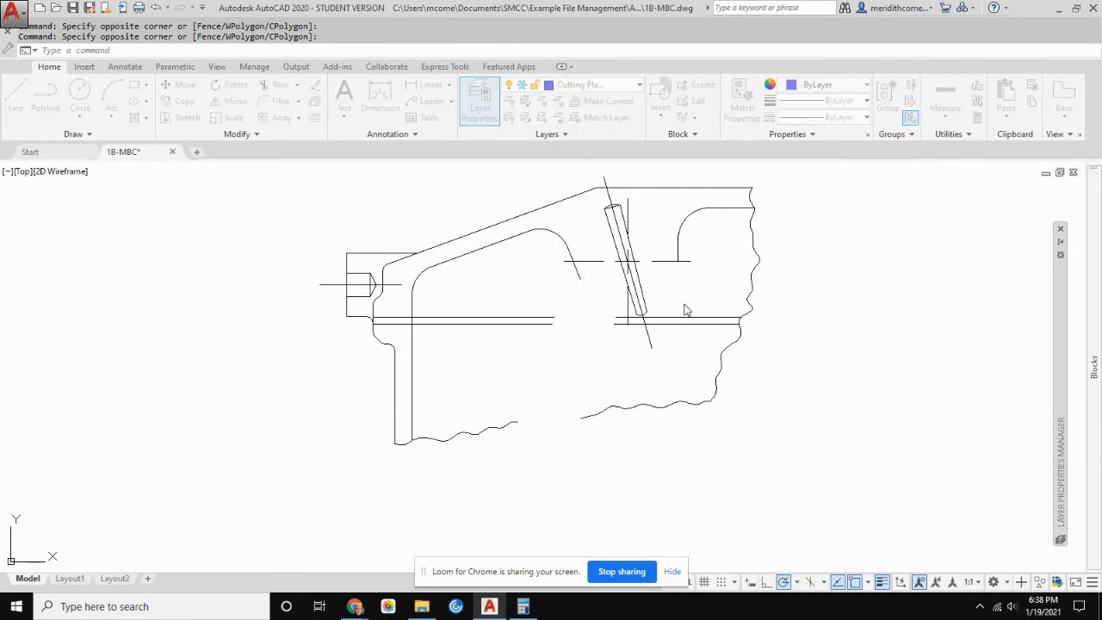
# - Move the wavy break lines along the right and lower edges of the part to the Visible layer
pyautogui.click(758, 250)
pyautogui.scroll(4, 681, 421)
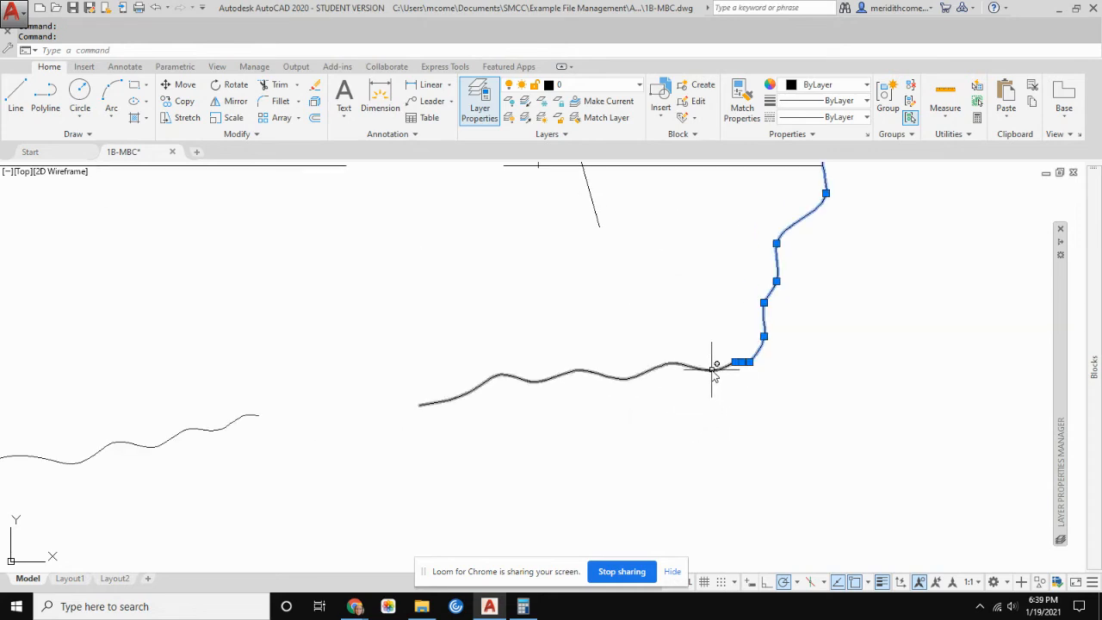
pyautogui.click(714, 370)
pyautogui.click(251, 416)
pyautogui.scroll(-3, 313, 324)
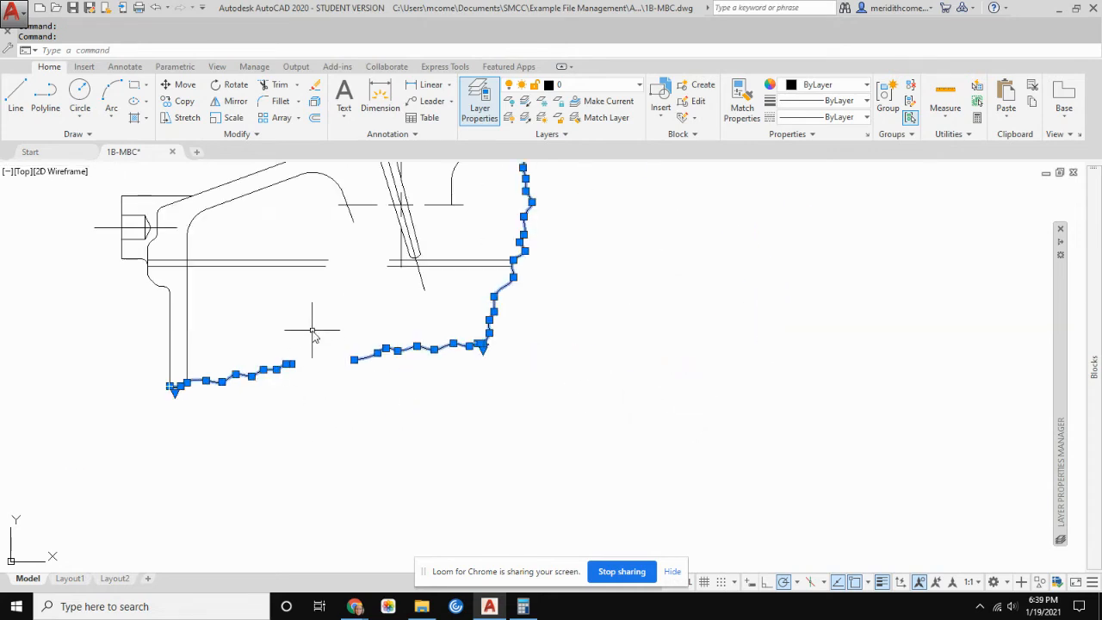
pyautogui.moveTo(529, 393); pyautogui.dragTo(645, 444, button='middle')
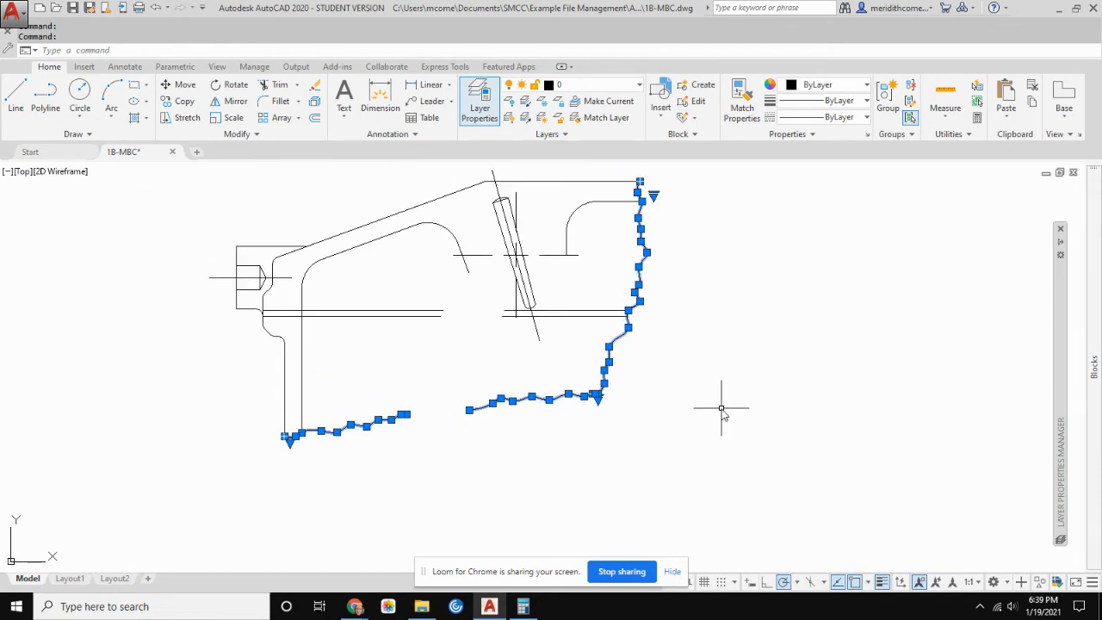
pyautogui.click(642, 85)
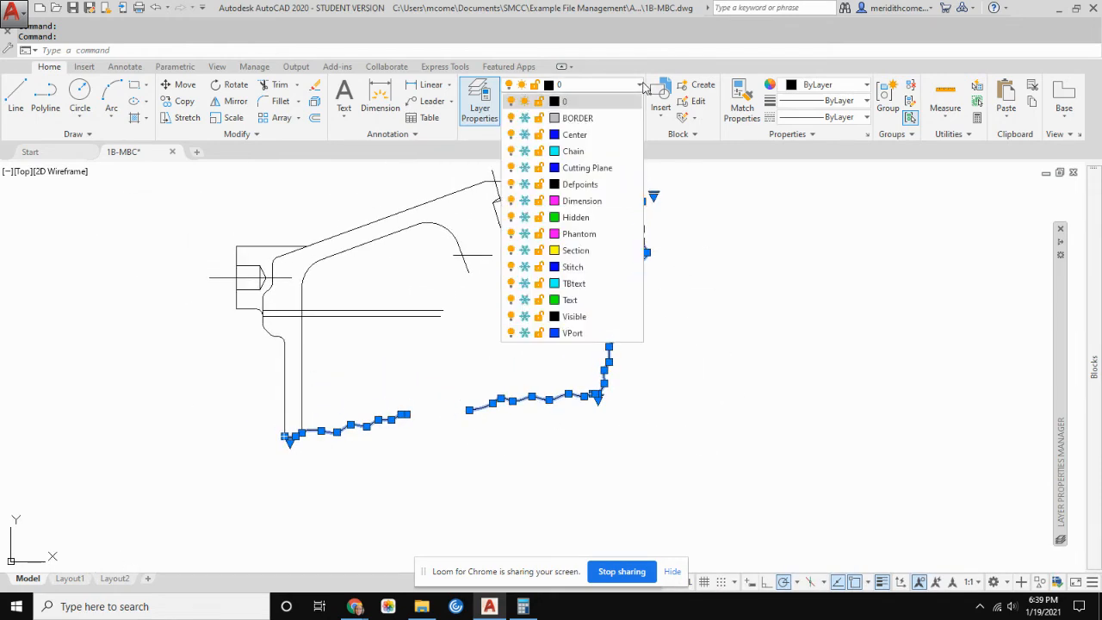
pyautogui.click(582, 315)
pyautogui.click(633, 318)
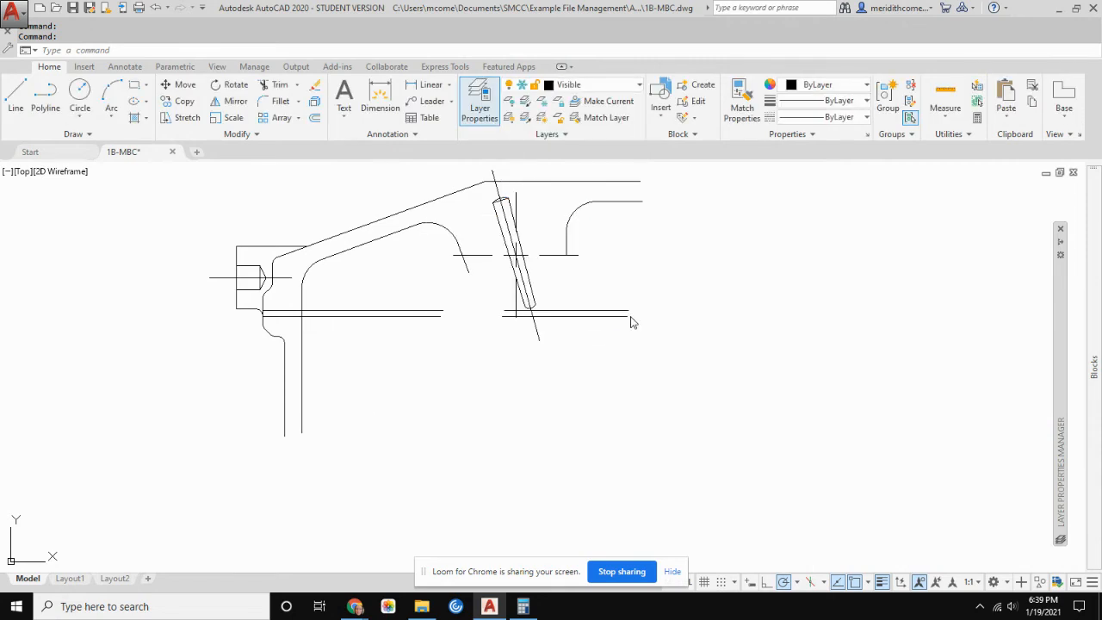
# - Move the outer outline, left boss edges, horizontal double lines and the angled pin's end arcs and short exposed edges to the Visible layer
pyautogui.click(551, 181)
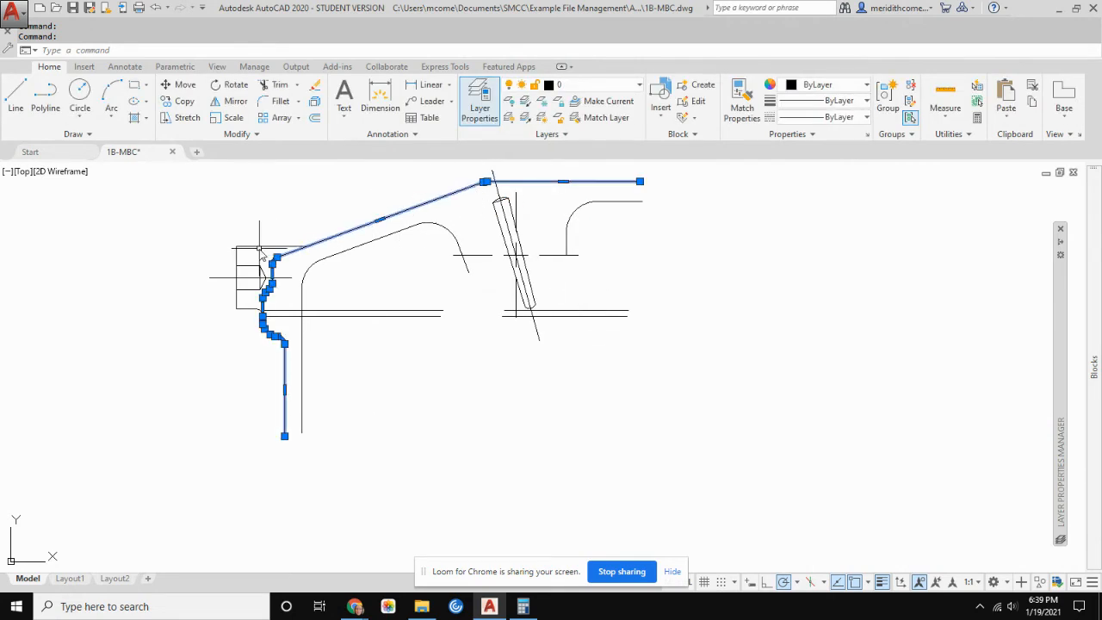
pyautogui.click(261, 242)
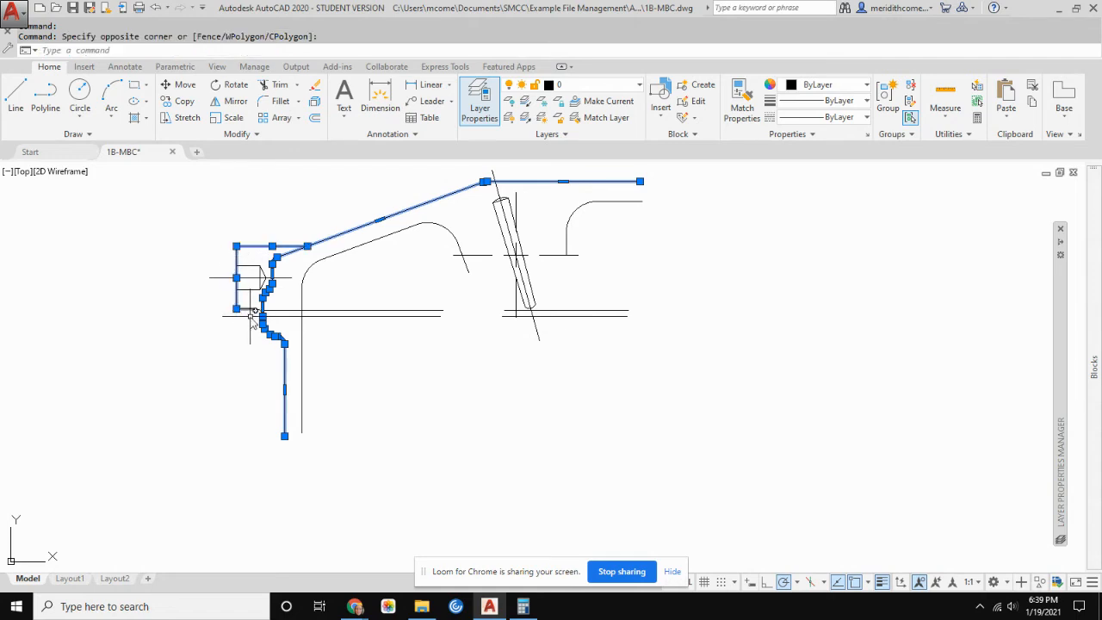
pyautogui.scroll(5, 261, 306)
pyautogui.click(288, 300)
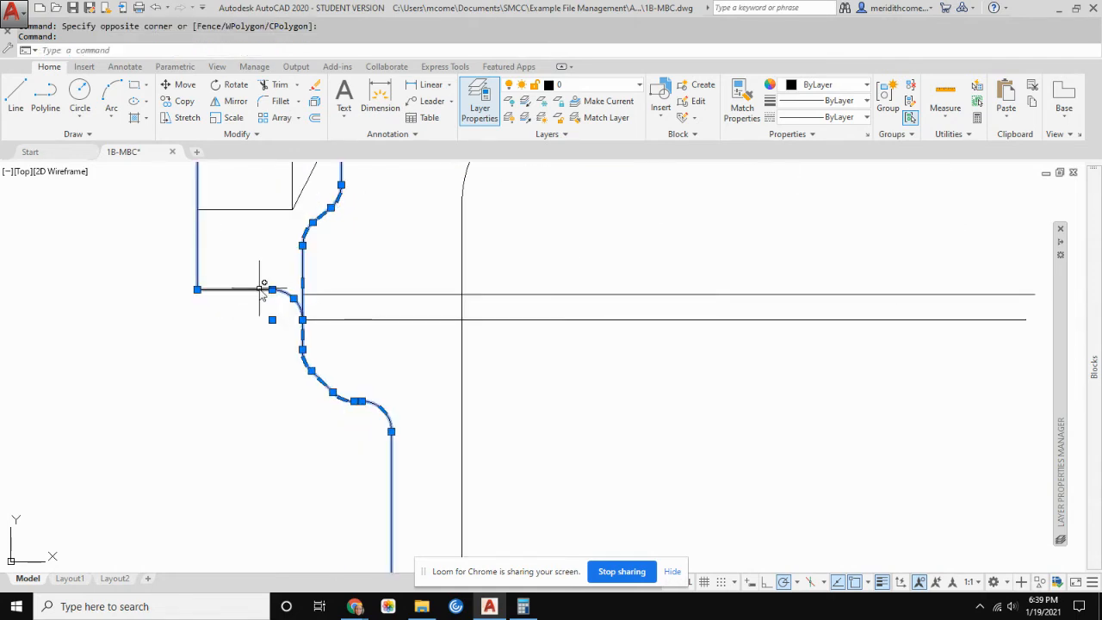
pyautogui.click(552, 274)
pyautogui.click(527, 326)
pyautogui.moveTo(882, 322)
pyautogui.mouseDown(button='middle')
pyautogui.moveTo(490, 346)
pyautogui.moveTo(356, 329)
pyautogui.mouseUp(button='middle')
pyautogui.click(986, 285)
pyautogui.click(918, 355)
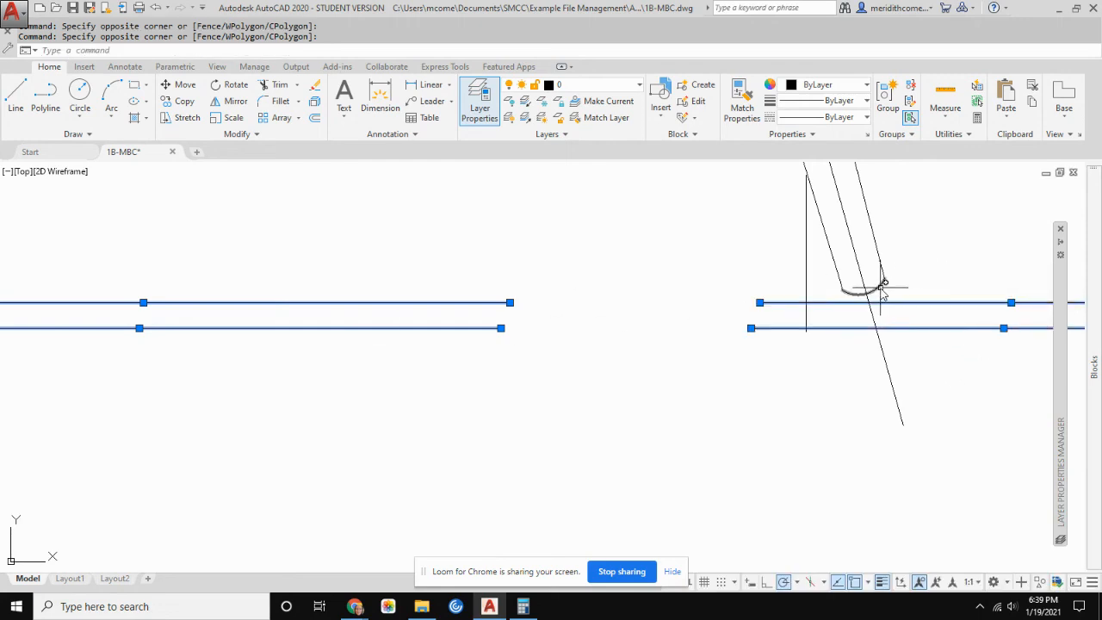
pyautogui.click(880, 289)
pyautogui.scroll(-2, 929, 226)
pyautogui.moveTo(929, 228); pyautogui.dragTo(907, 393, button='middle')
pyautogui.moveTo(801, 201); pyautogui.dragTo(810, 278, button='middle')
pyautogui.click(794, 233)
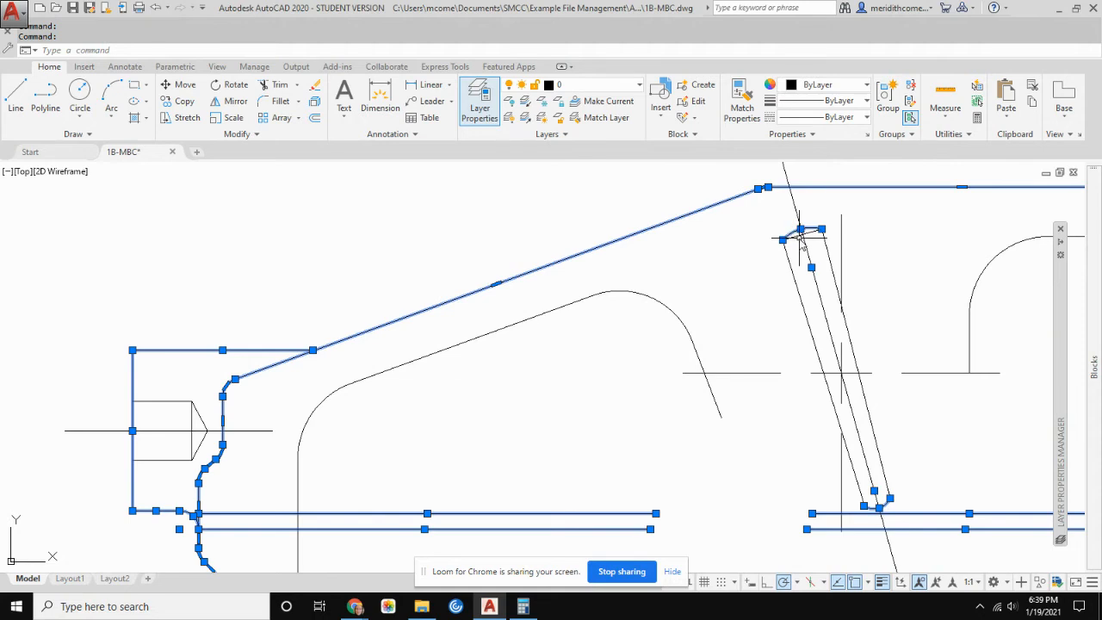
pyautogui.click(785, 249)
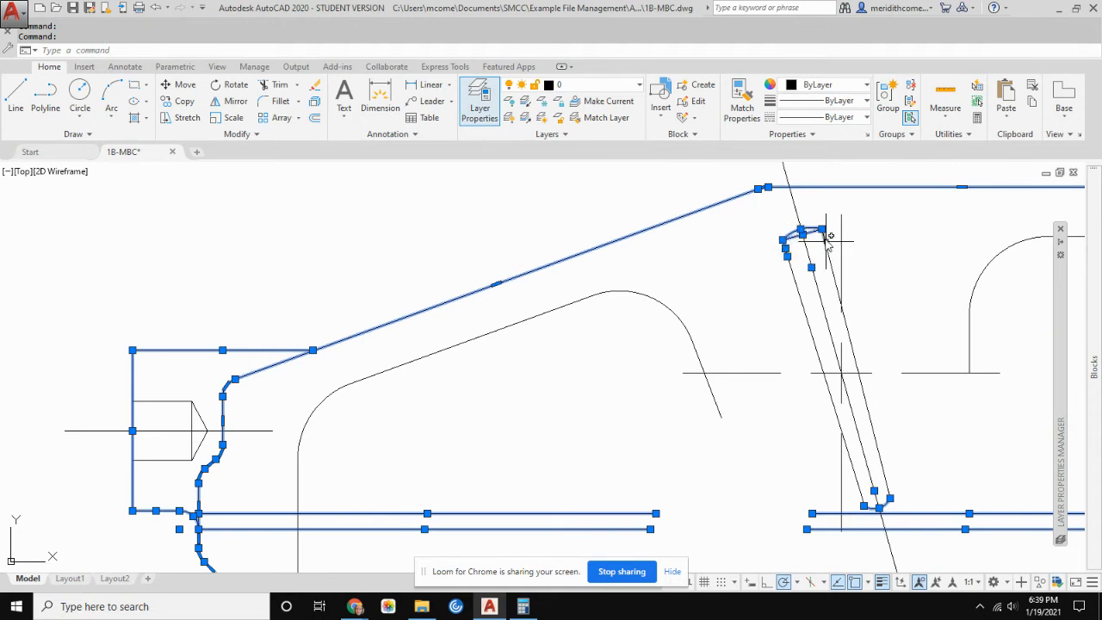
pyautogui.scroll(4, 910, 487)
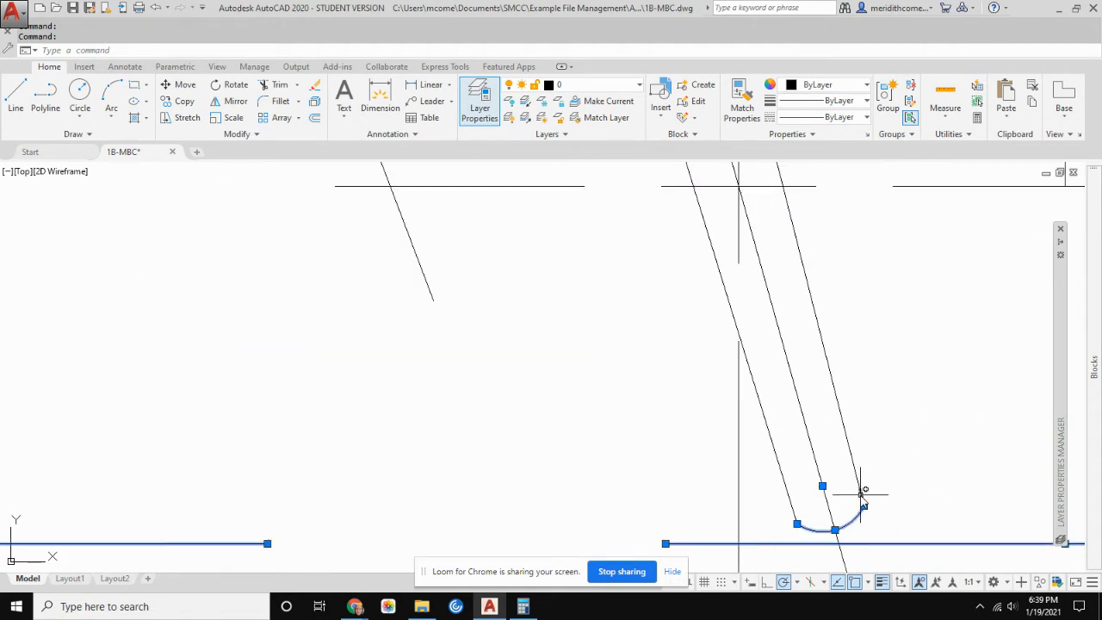
pyautogui.click(860, 494)
pyautogui.scroll(-8, 861, 456)
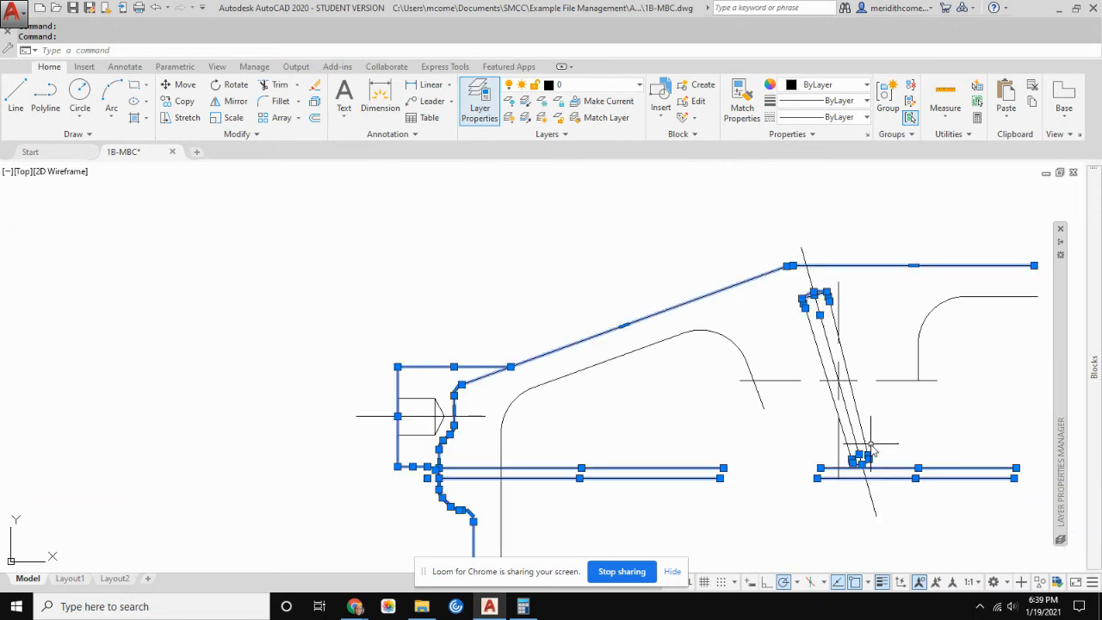
pyautogui.moveTo(927, 435); pyautogui.dragTo(774, 367, button='middle')
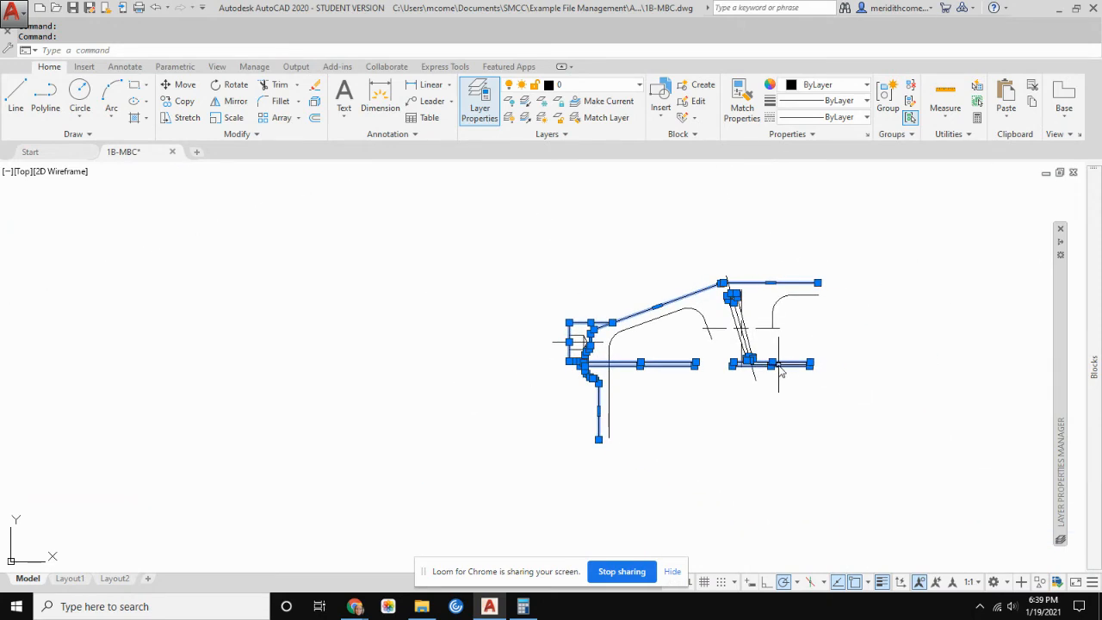
pyautogui.click(639, 86)
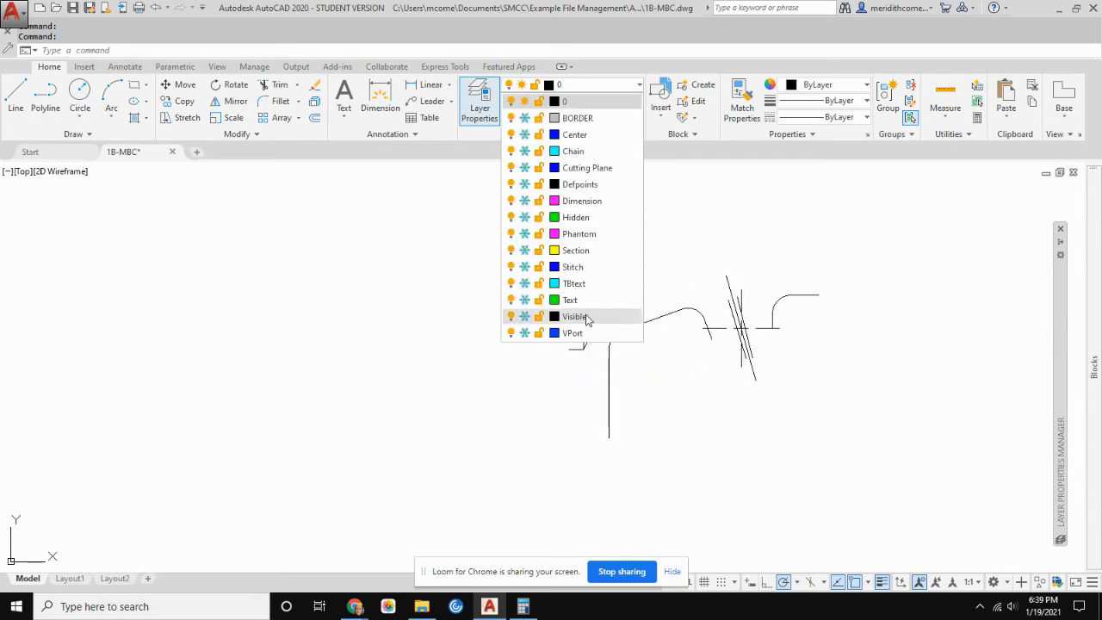
pyautogui.click(585, 316)
pyautogui.click(635, 320)
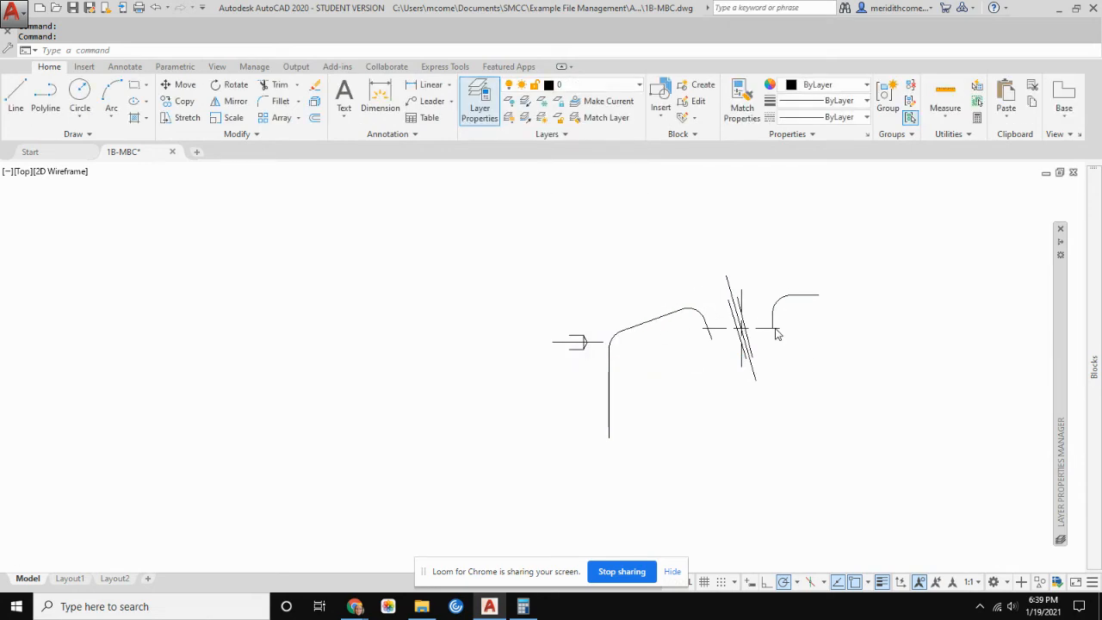
# - Move the angled pin's axis, the surrounding horizontal and vertical center-line segments and the left hole's center line to the Center layer
pyautogui.scroll(4, 779, 330)
pyautogui.click(733, 327)
pyautogui.click(720, 345)
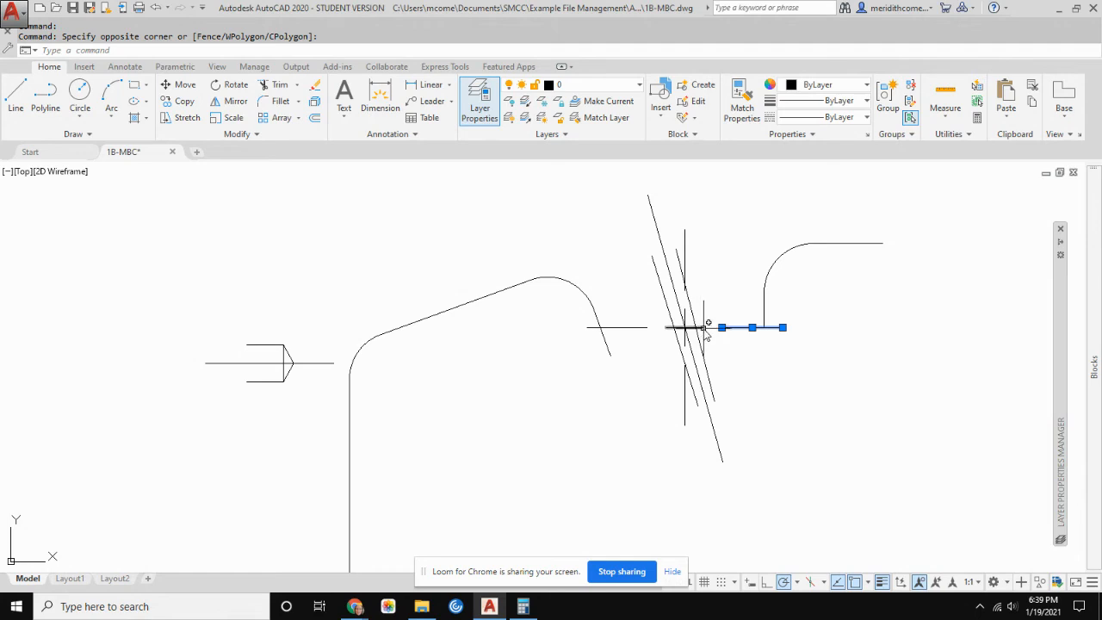
pyautogui.click(690, 313)
pyautogui.click(686, 315)
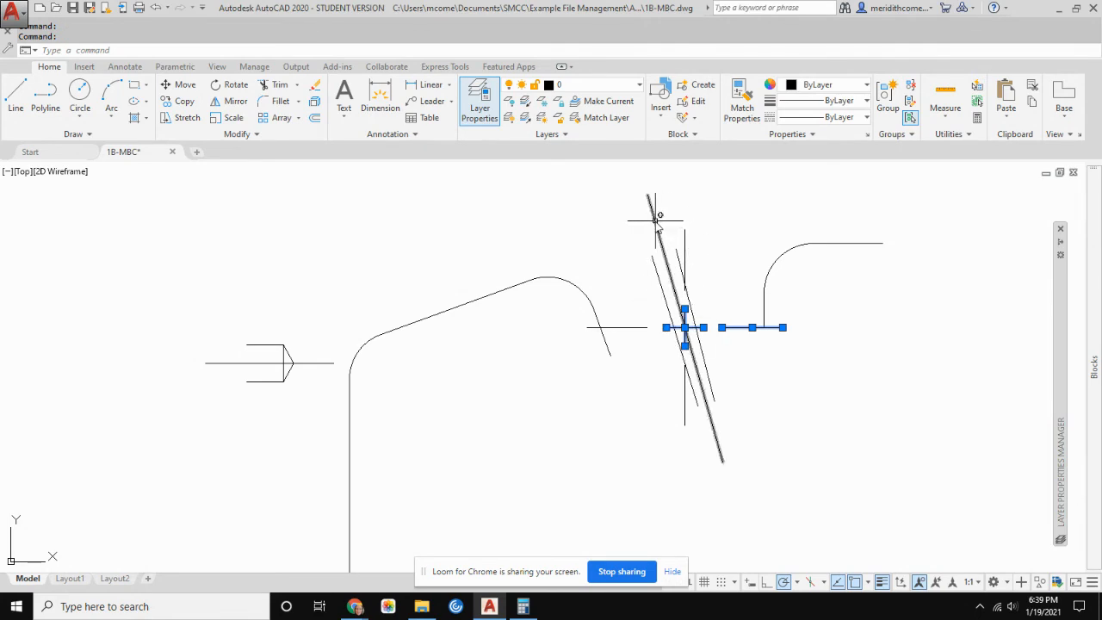
pyautogui.click(685, 237)
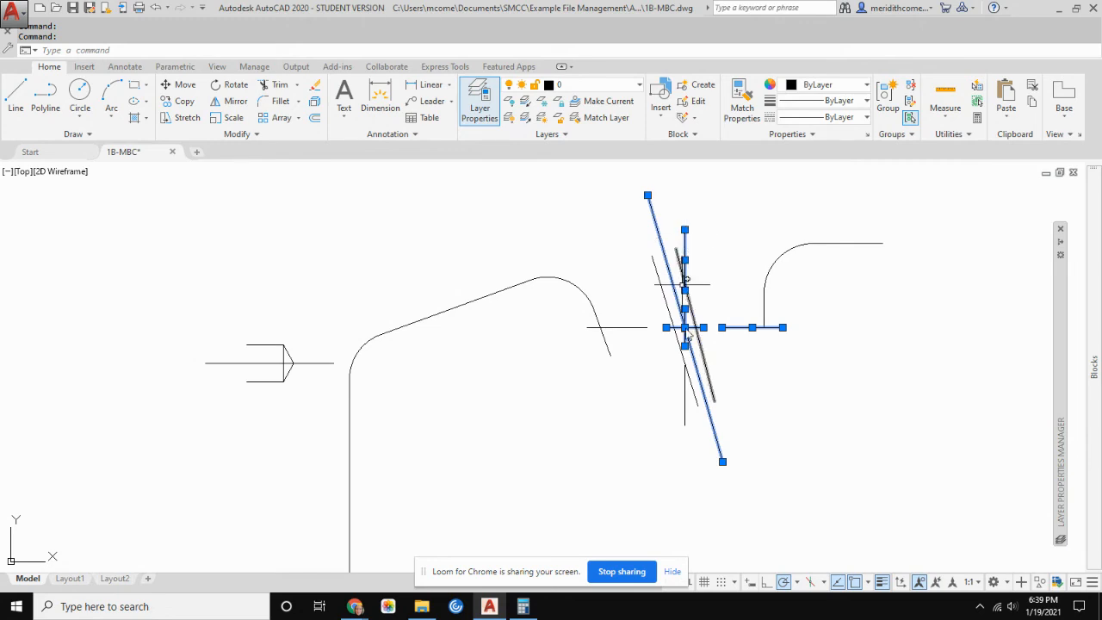
pyautogui.click(631, 328)
pyautogui.click(325, 363)
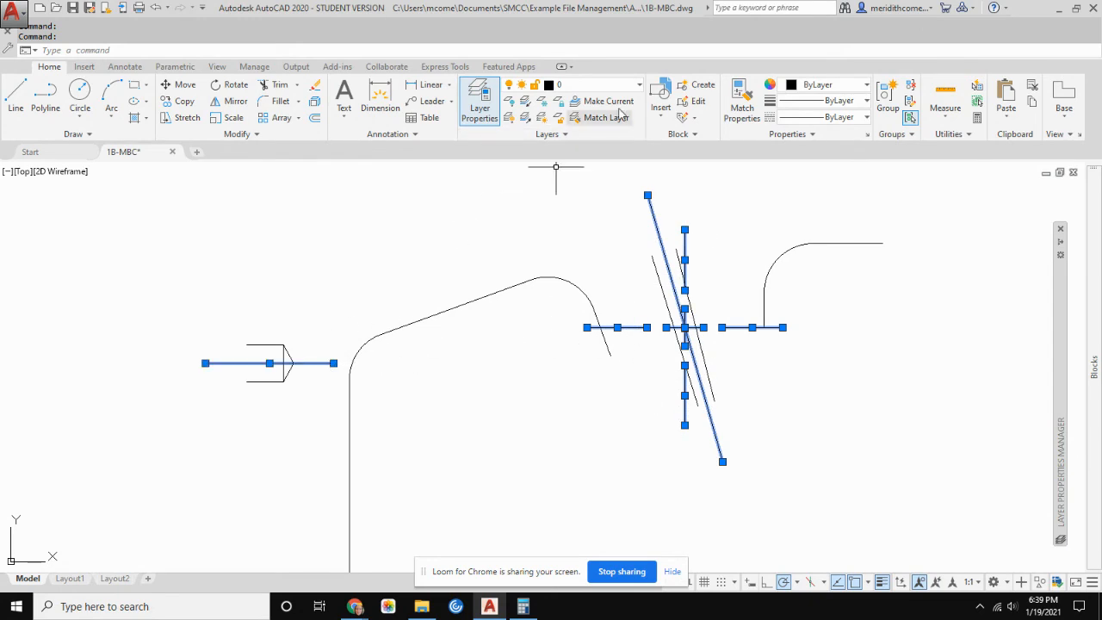
pyautogui.click(594, 85)
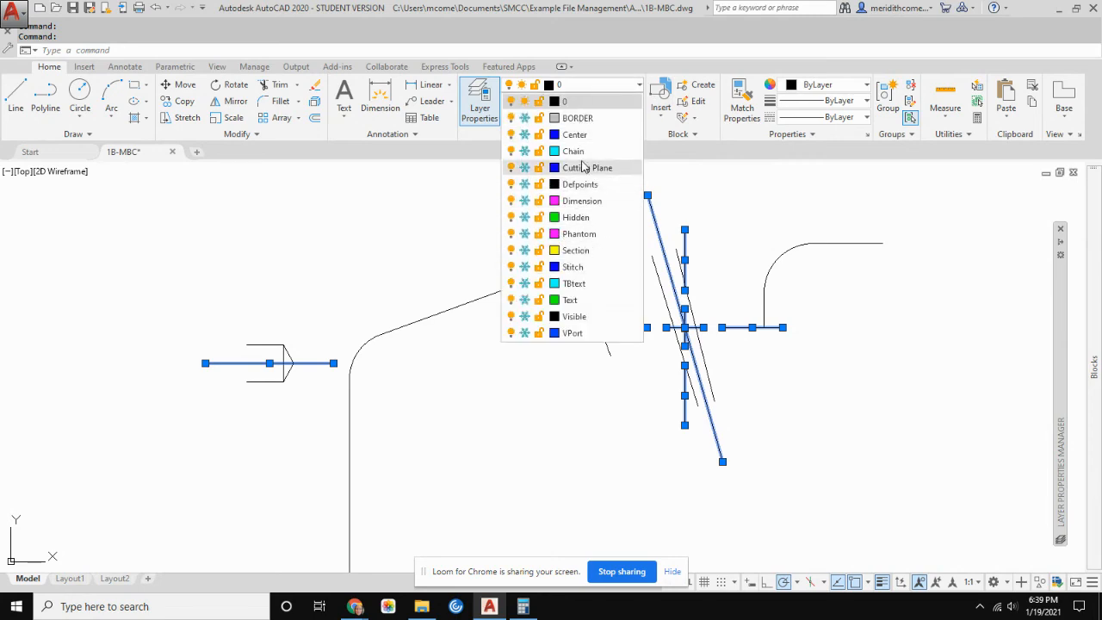
pyautogui.click(570, 134)
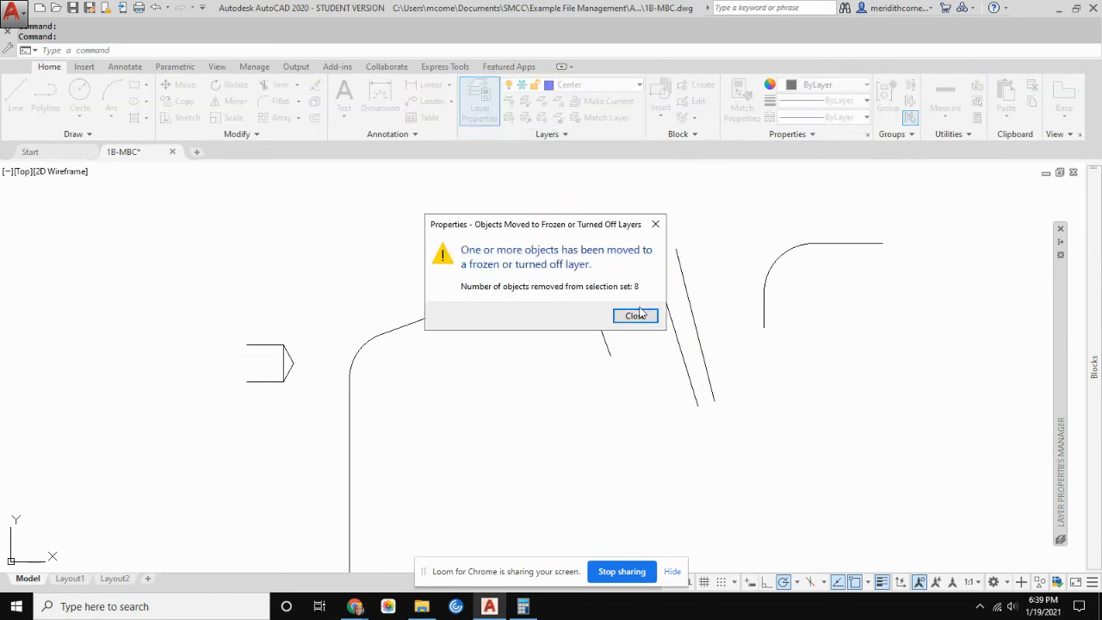
pyautogui.click(635, 316)
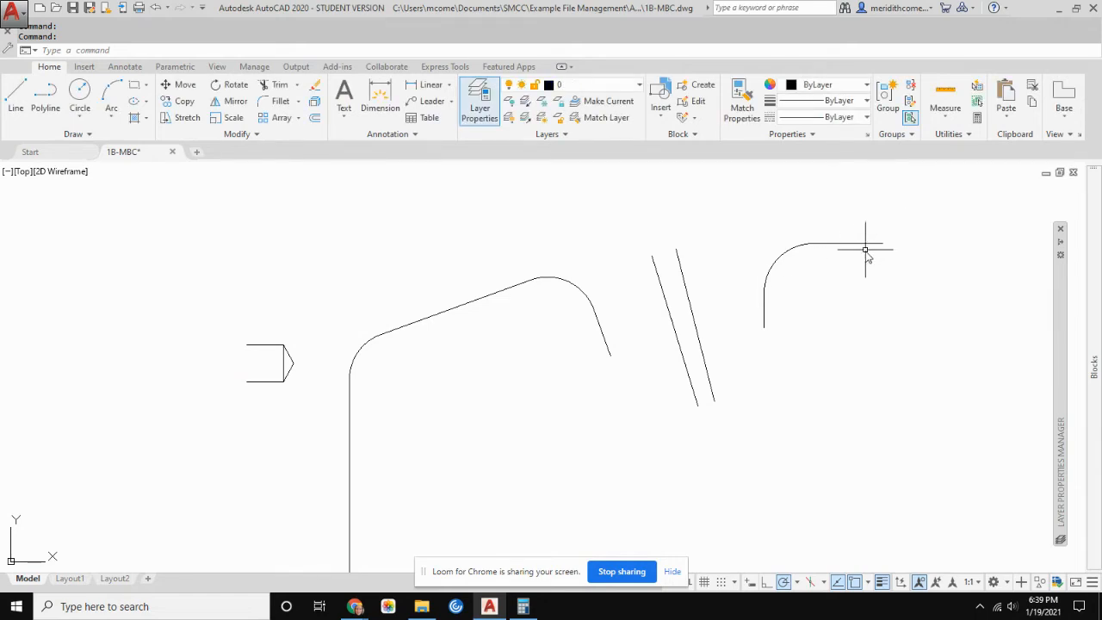
# - Move the remaining inner wall contours, angled pin sides and drilled-hole lines of the main view to the Hidden layer
pyautogui.scroll(-4, 866, 246)
pyautogui.click(744, 164)
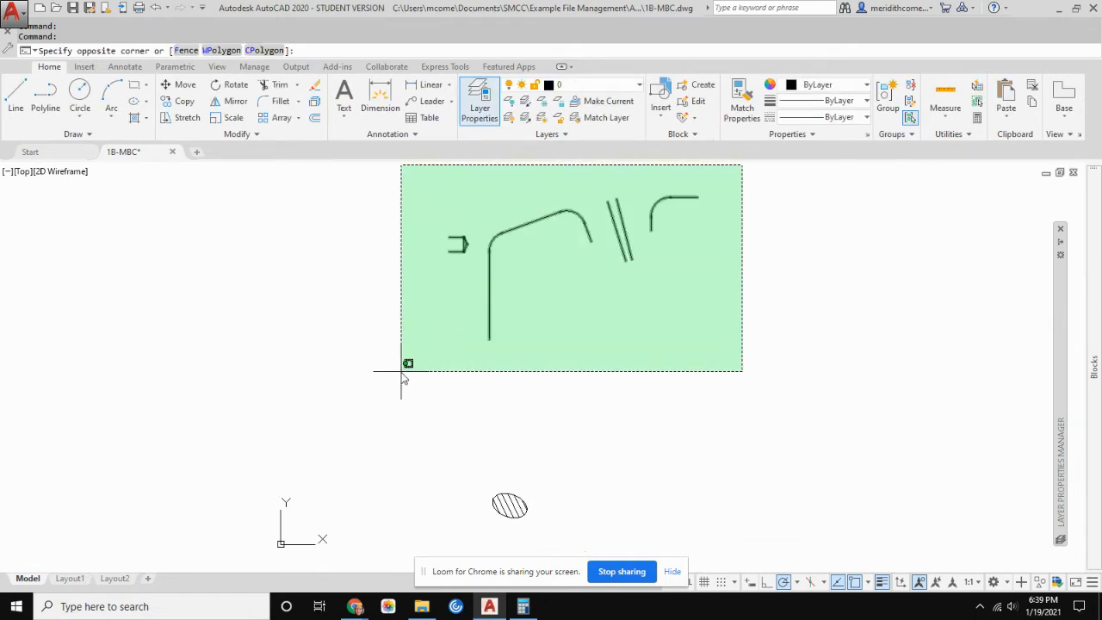
pyautogui.click(372, 399)
pyautogui.click(639, 86)
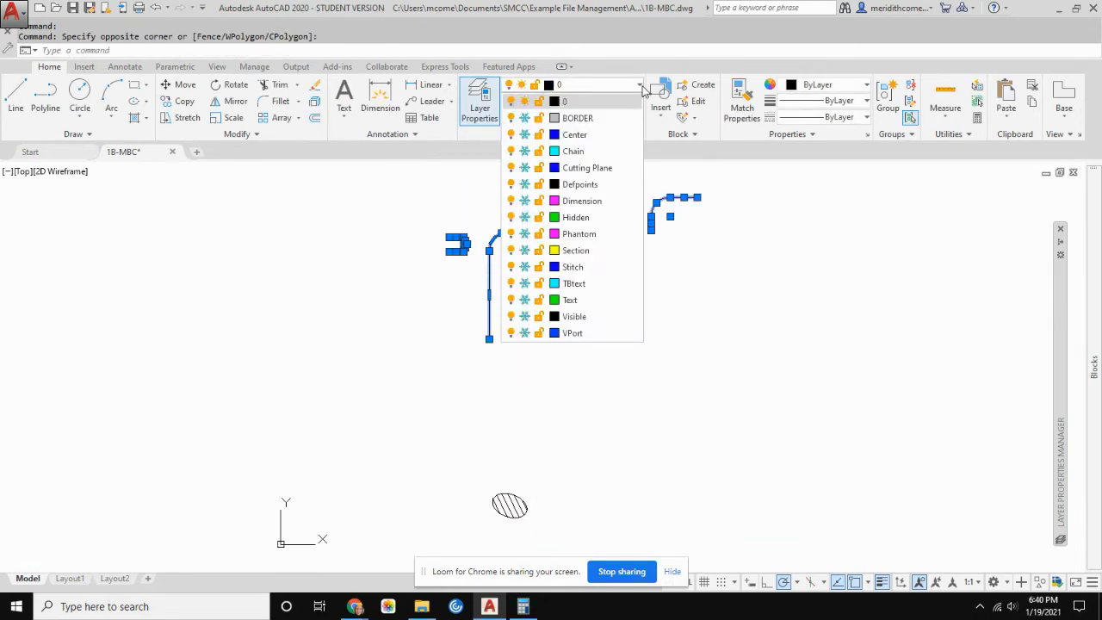
pyautogui.click(570, 218)
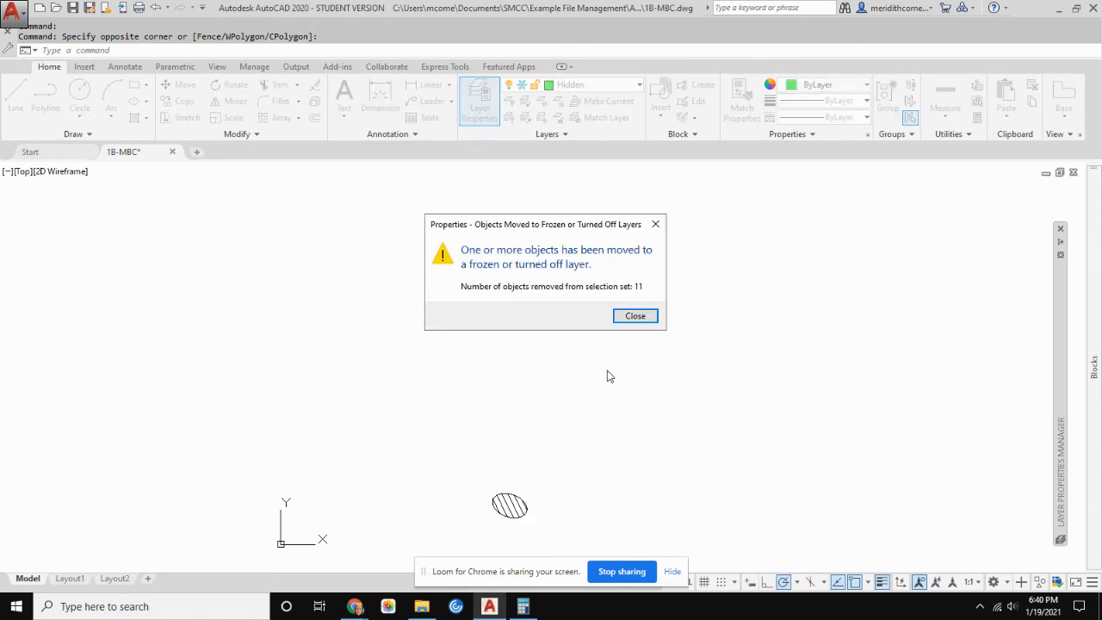
pyautogui.click(637, 319)
# - Move the ellipse around the hatched section to the Visible layer
pyautogui.scroll(2, 530, 515)
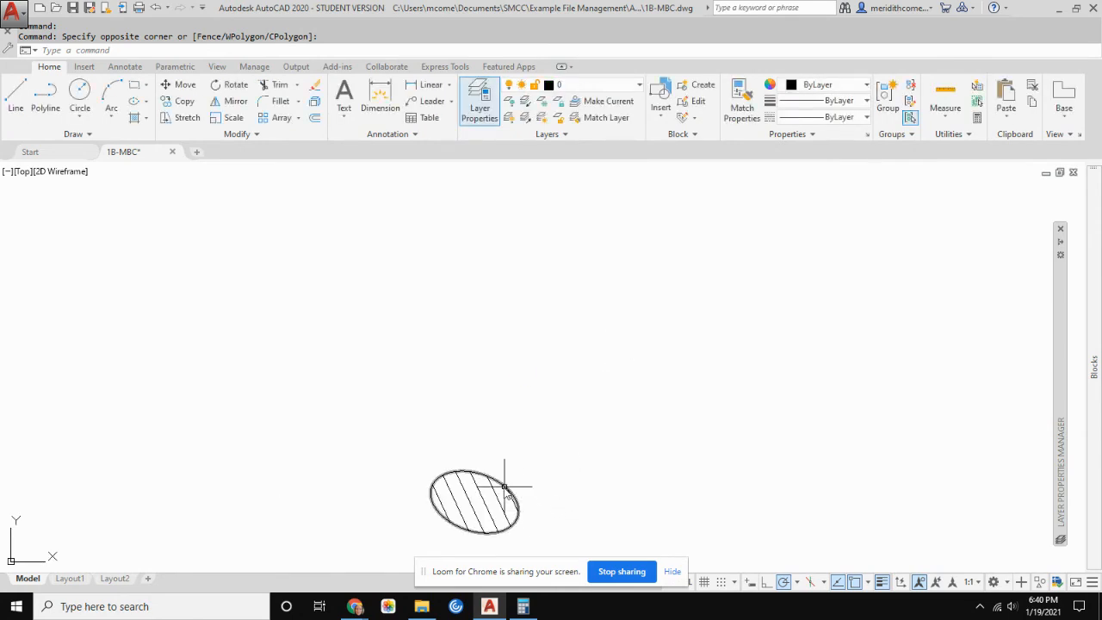
pyautogui.click(502, 485)
pyautogui.click(639, 86)
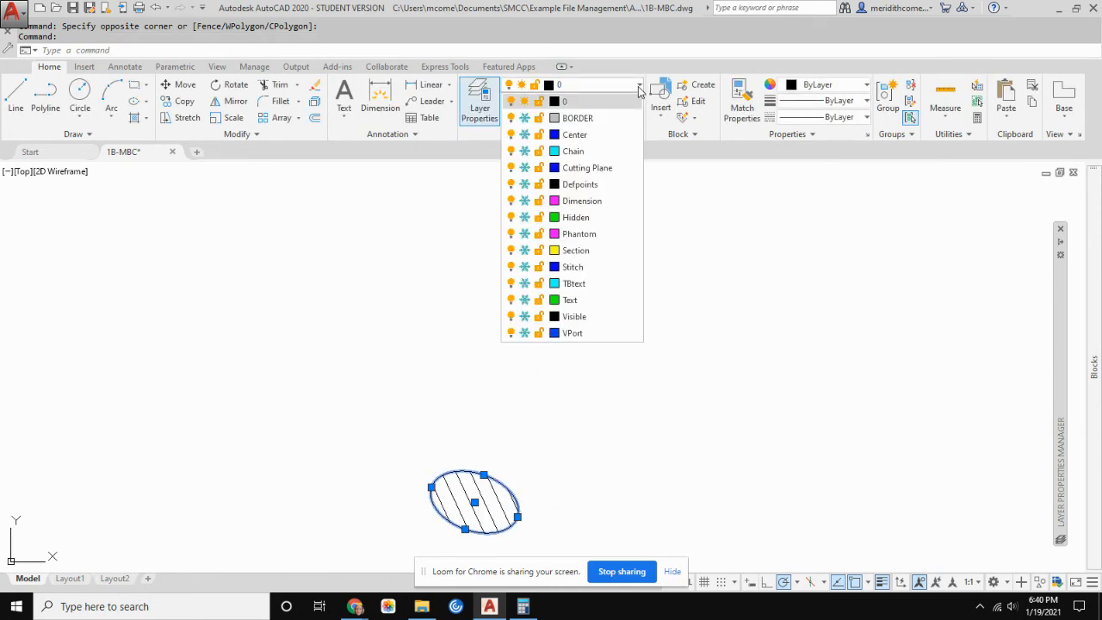
pyautogui.click(582, 318)
pyautogui.click(633, 316)
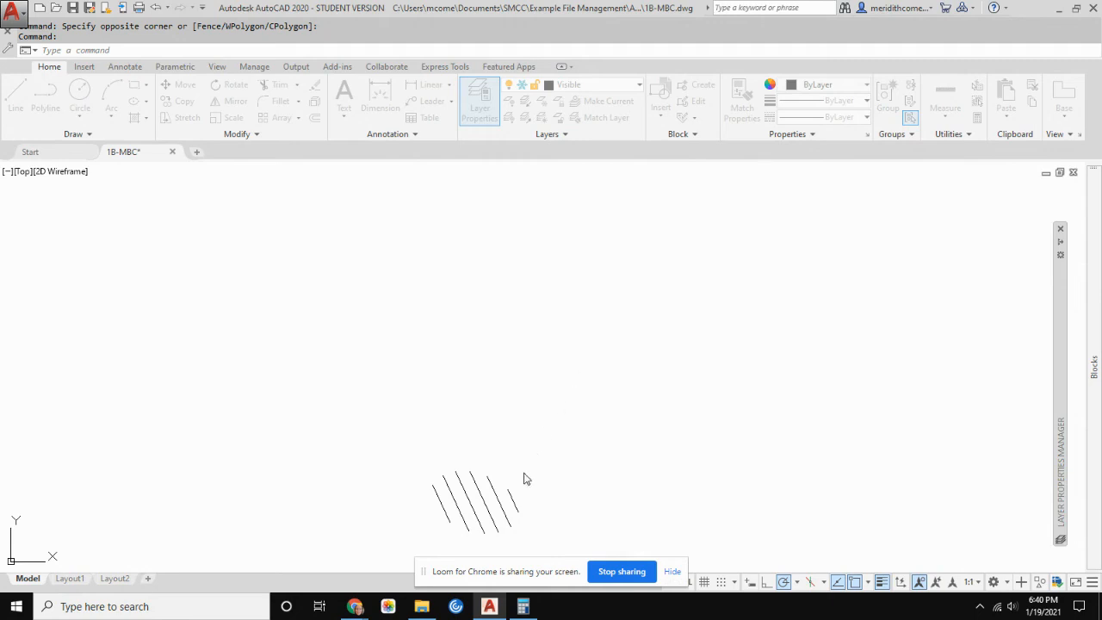
# - Move the hatching of Section A-A from layer 0 to the Section layer
pyautogui.click(504, 487)
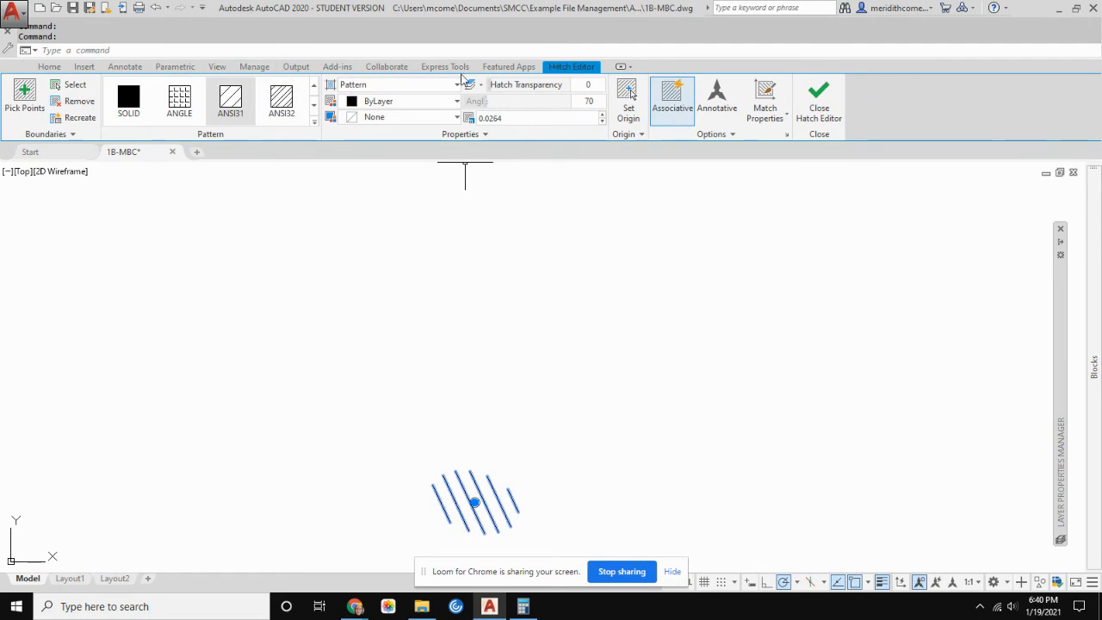
pyautogui.click(49, 67)
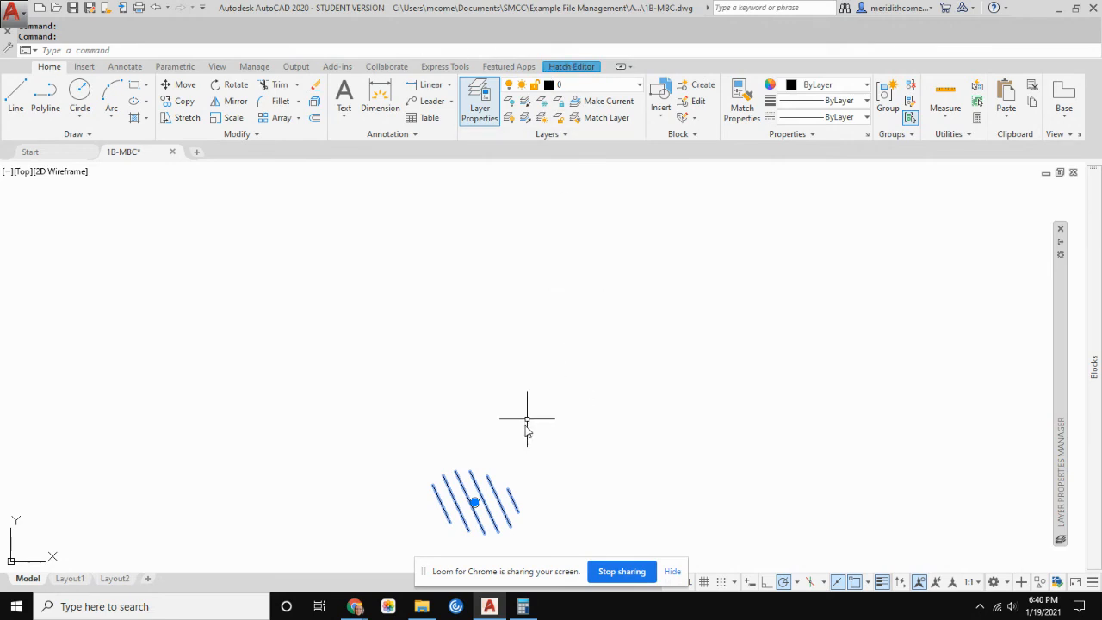
pyautogui.click(639, 87)
pyautogui.click(570, 250)
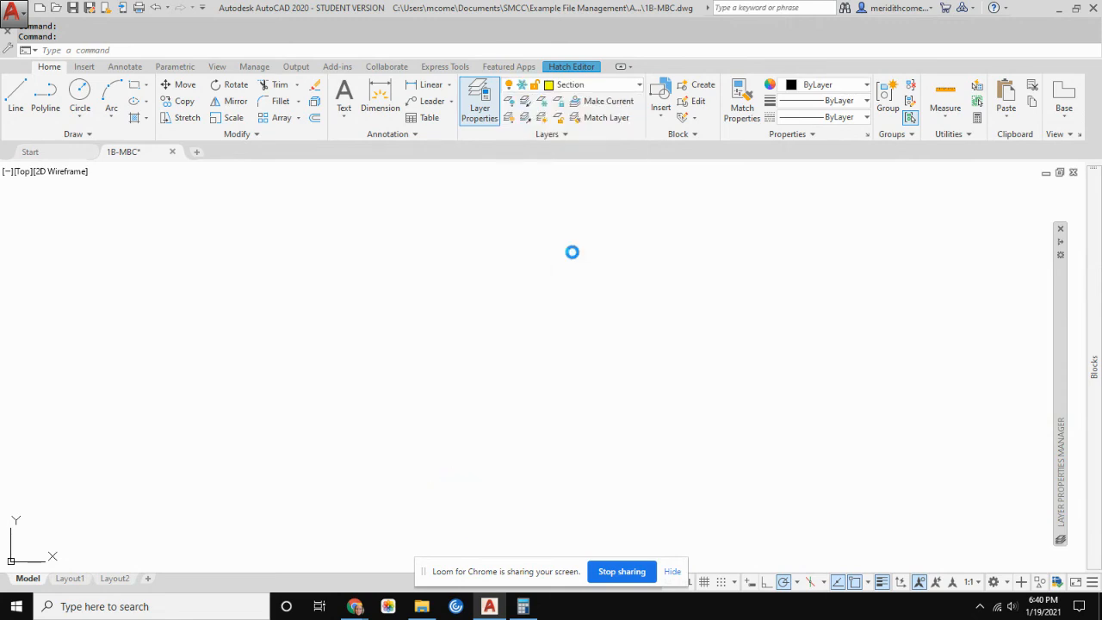
pyautogui.click(620, 319)
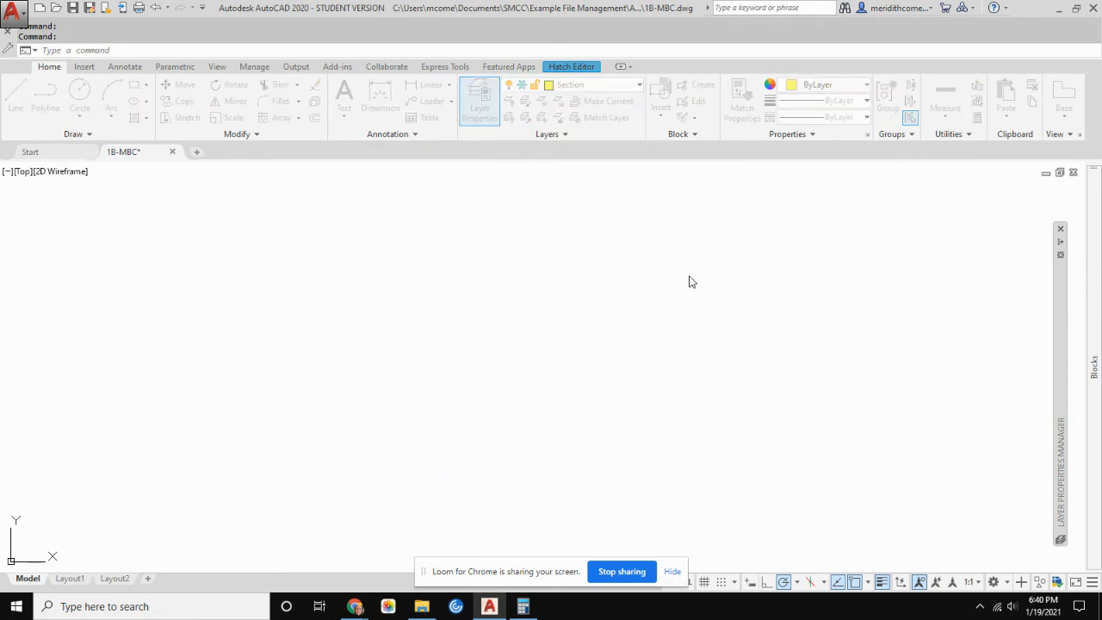
pyautogui.press('Escape')
pyautogui.press('Escape')
# - Thaw all the frozen layers so the whole drawing is displayed
pyautogui.moveTo(694, 271)
pyautogui.mouseDown(button='middle')
pyautogui.moveTo(522, 369)
pyautogui.moveTo(438, 484)
pyautogui.mouseUp(button='middle')
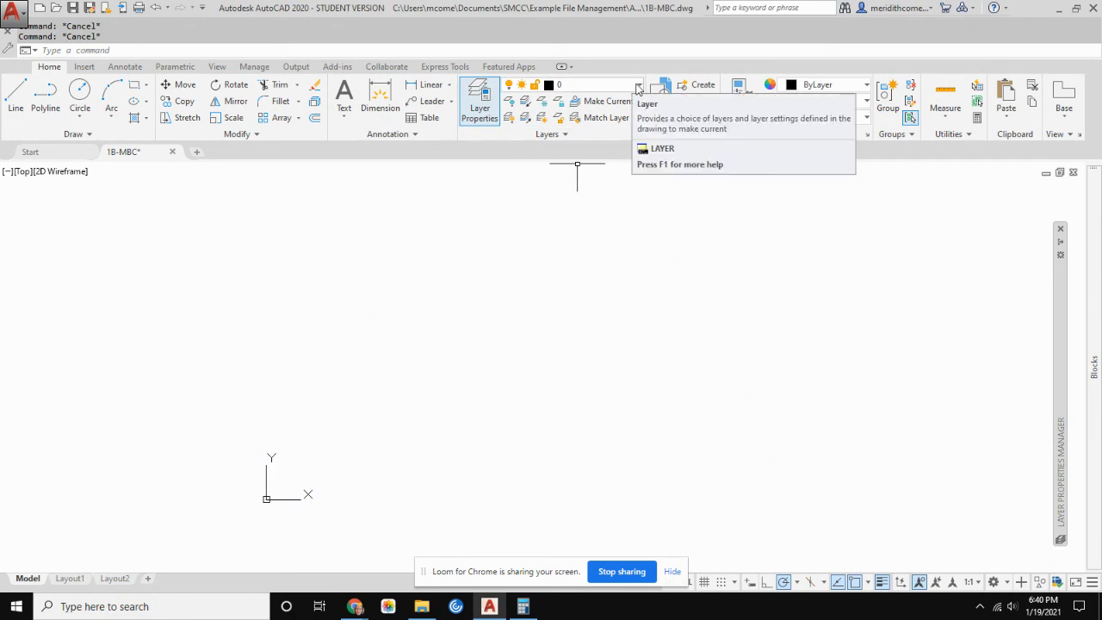
pyautogui.click(479, 99)
pyautogui.moveTo(1061, 368)
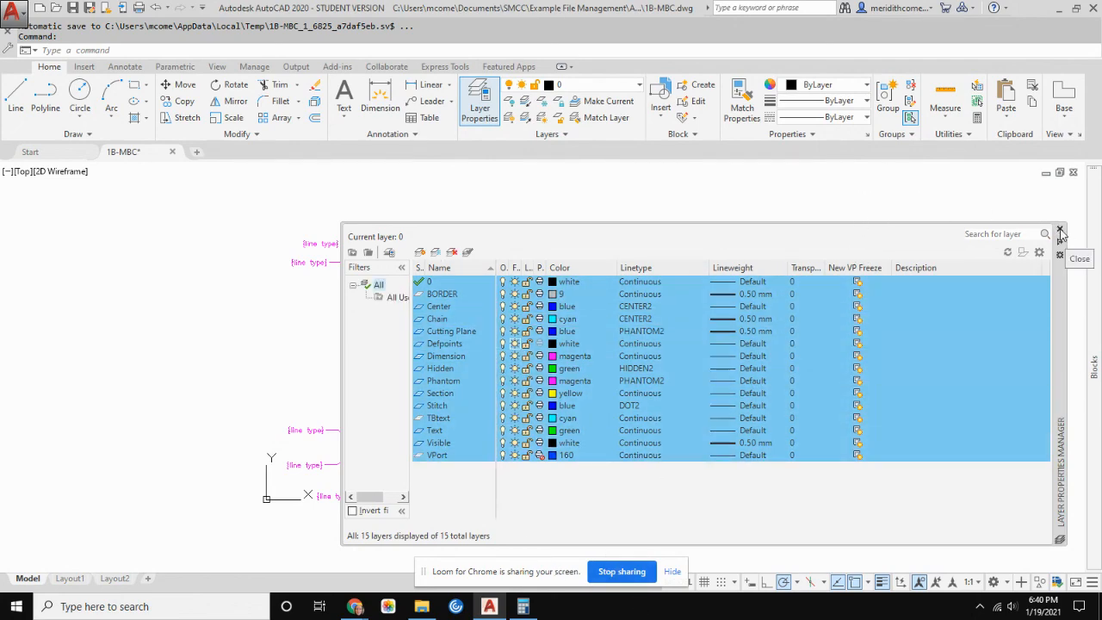
pyautogui.click(818, 188)
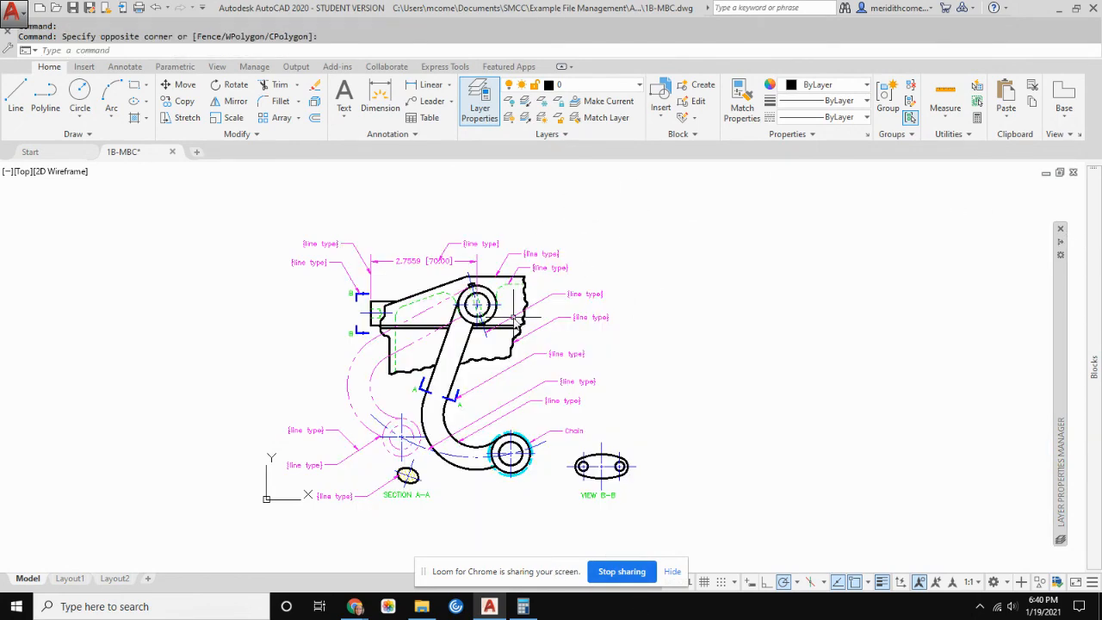
pyautogui.press('Escape')
# - Switch to Chrome and examine the line-type labels in the reference Line_Alphabet_with_layers.pdf against the drawing's placeholder leaders
pyautogui.scroll(2, 483, 418)
pyautogui.scroll(-2, 642, 382)
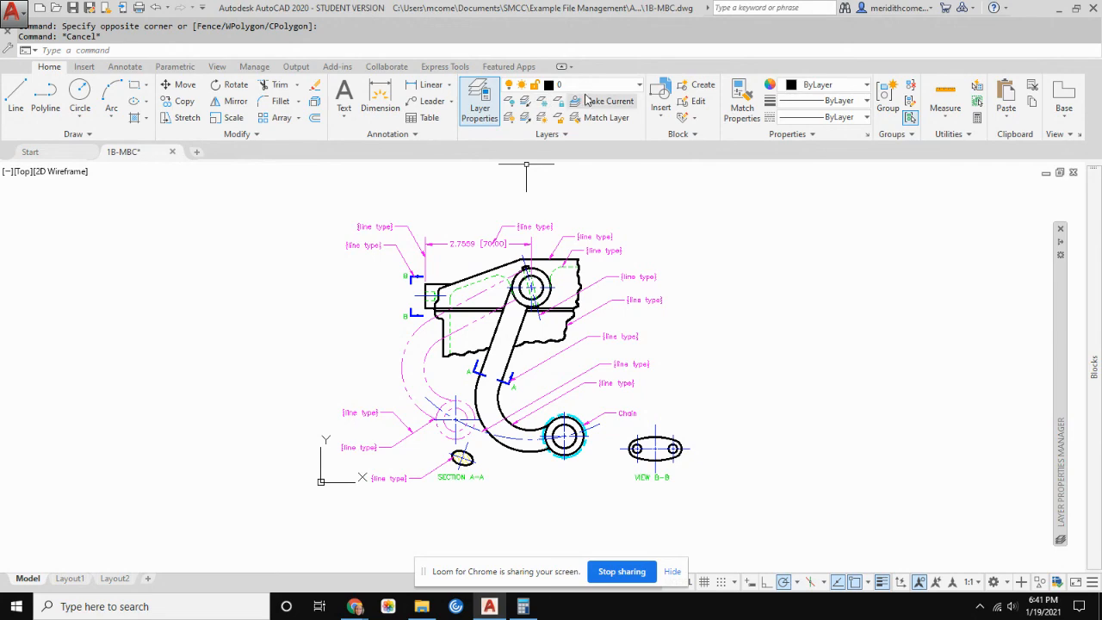
pyautogui.scroll(2, 535, 462)
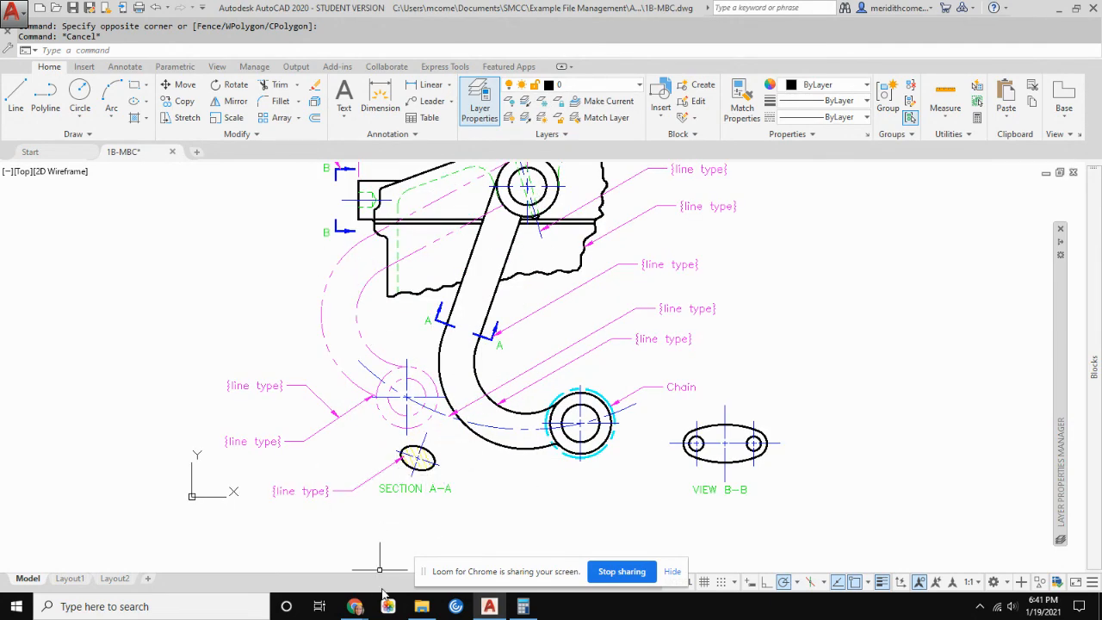
pyautogui.moveTo(353, 602)
pyautogui.click(324, 530)
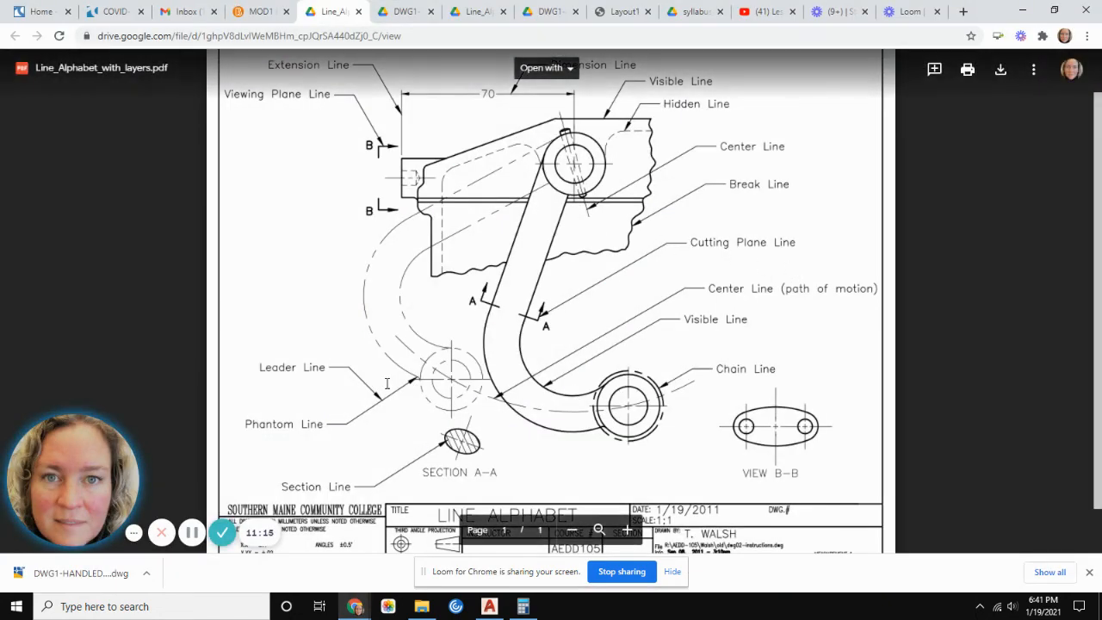
# - Switch back to AutoCAD and save the 1B-MBC drawing with the complete handle drawing in view
pyautogui.click(489, 606)
pyautogui.moveTo(568, 297); pyautogui.dragTo(537, 388, button='middle')
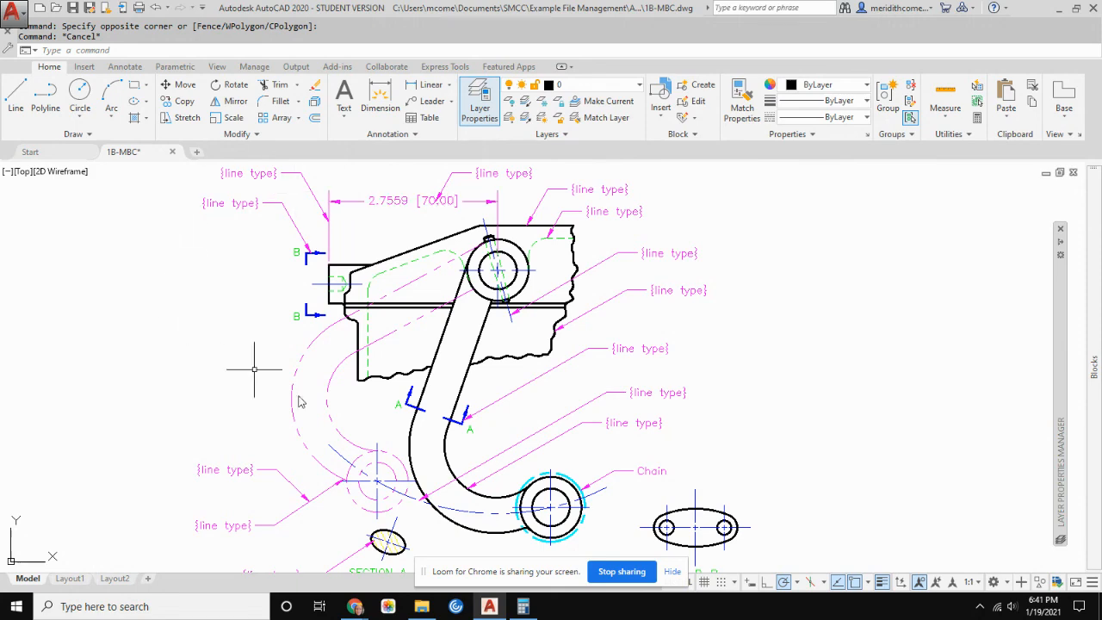
pyautogui.scroll(-2, 642, 397)
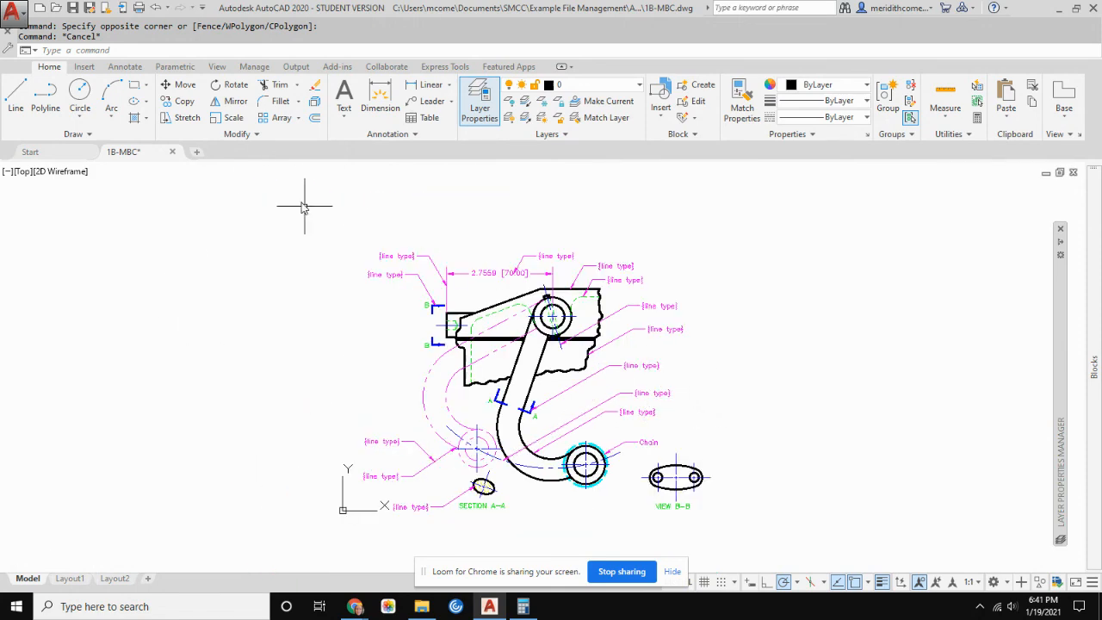
pyautogui.click(72, 7)
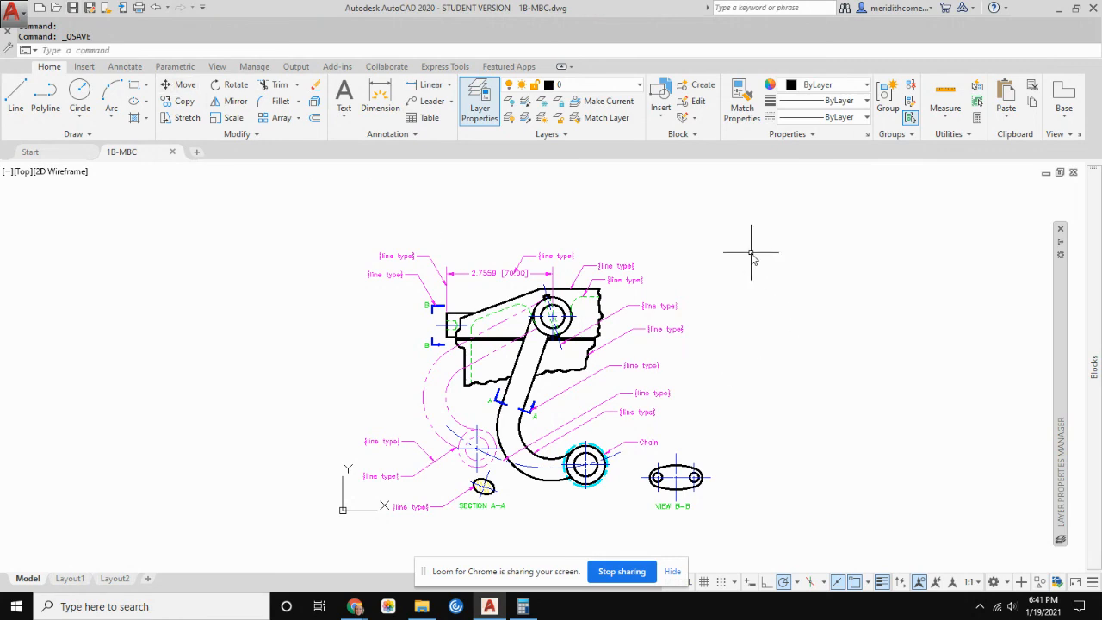